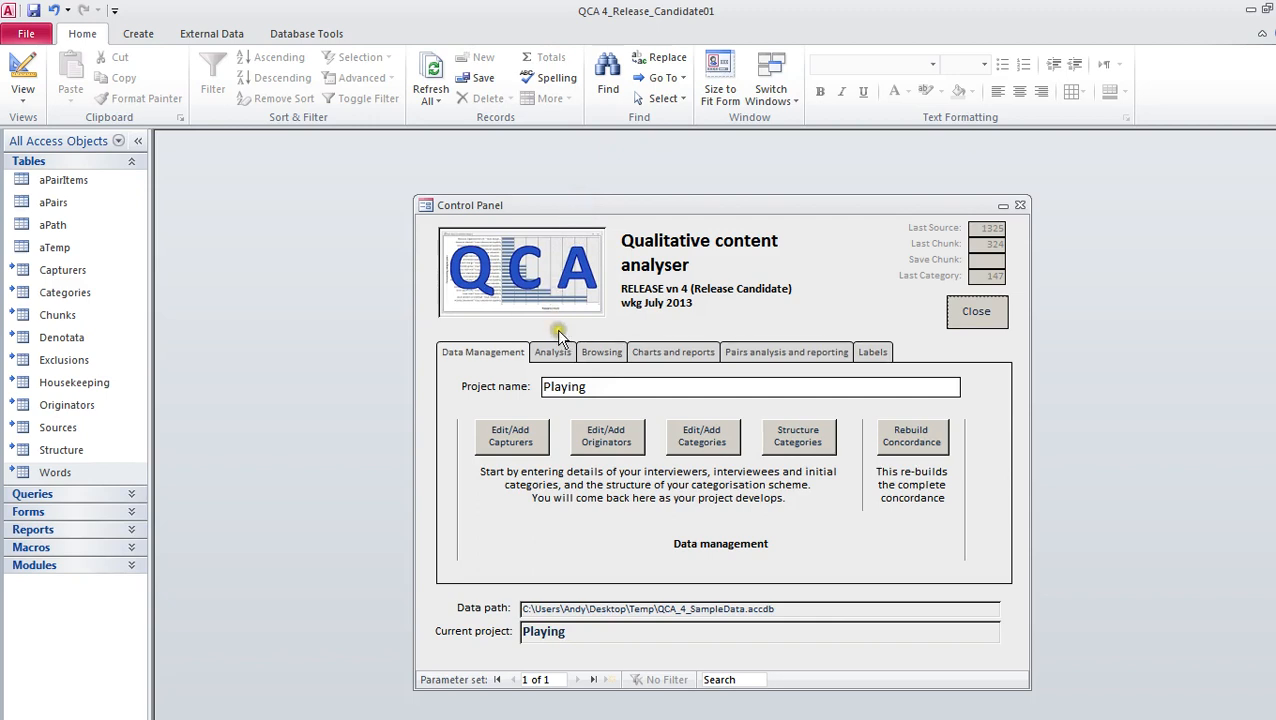
Open the form for loading and chunking sources and go to a blank new source record
{"action": "left_click", "coordinate": [553, 355]}
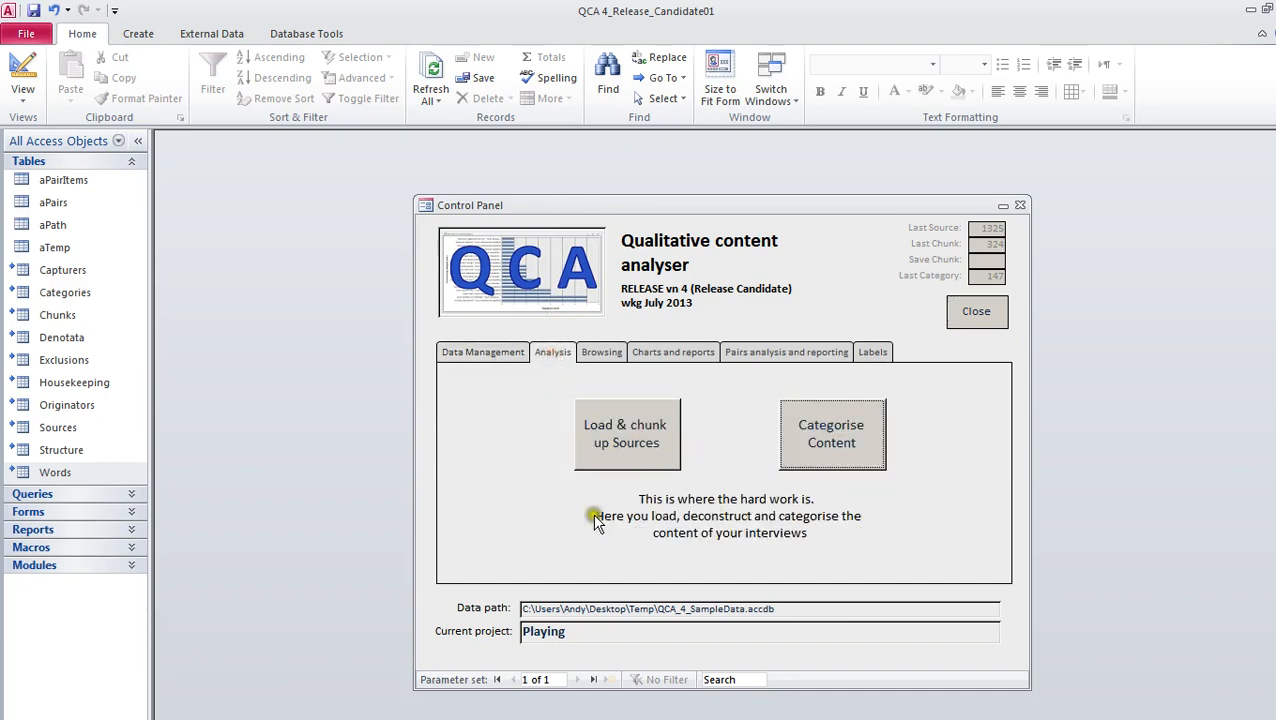
{"action": "left_click", "coordinate": [618, 440]}
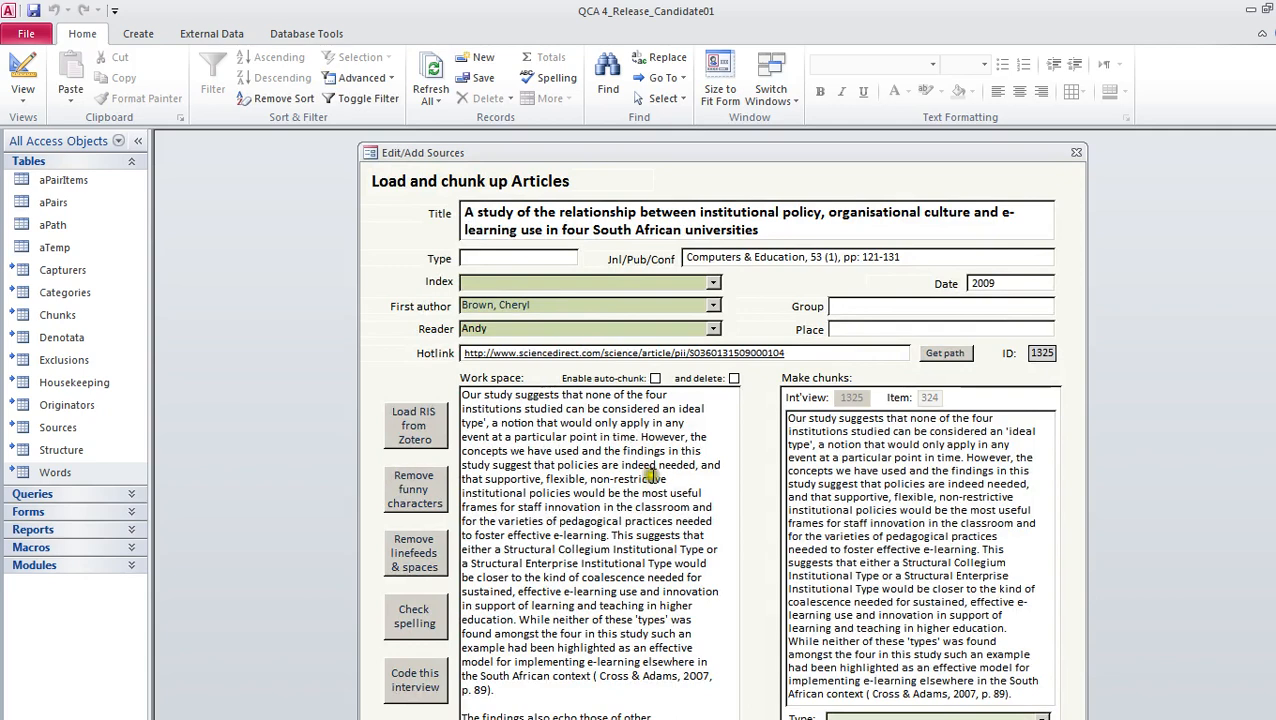
{"action": "key", "text": "ctrl+plus"}
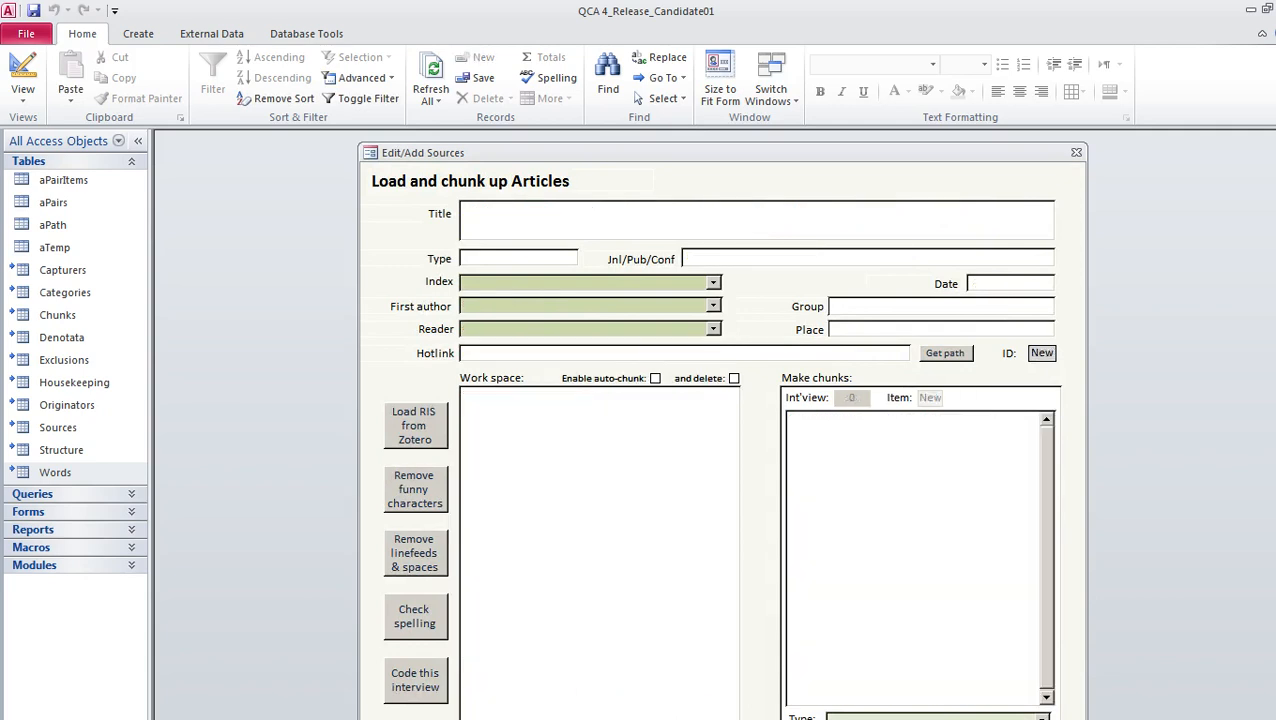
{"action": "key", "text": "Page_Up"}
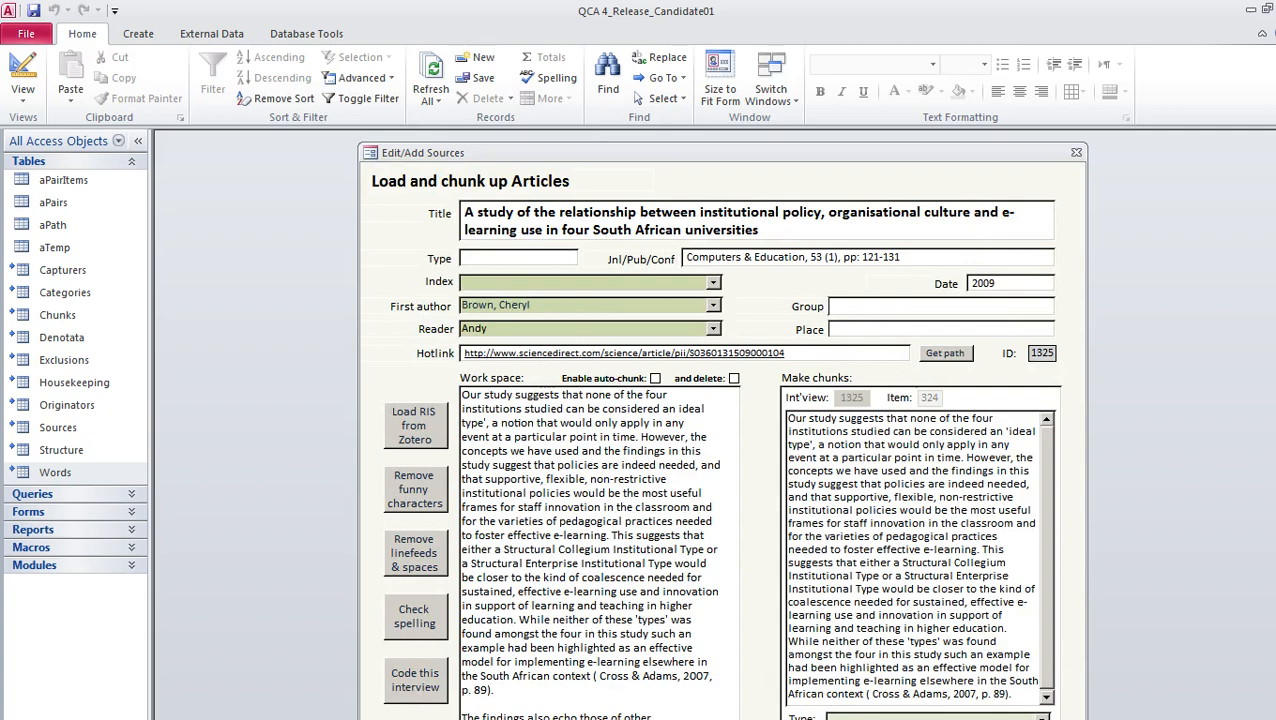
{"action": "key", "text": "Page_Up"}
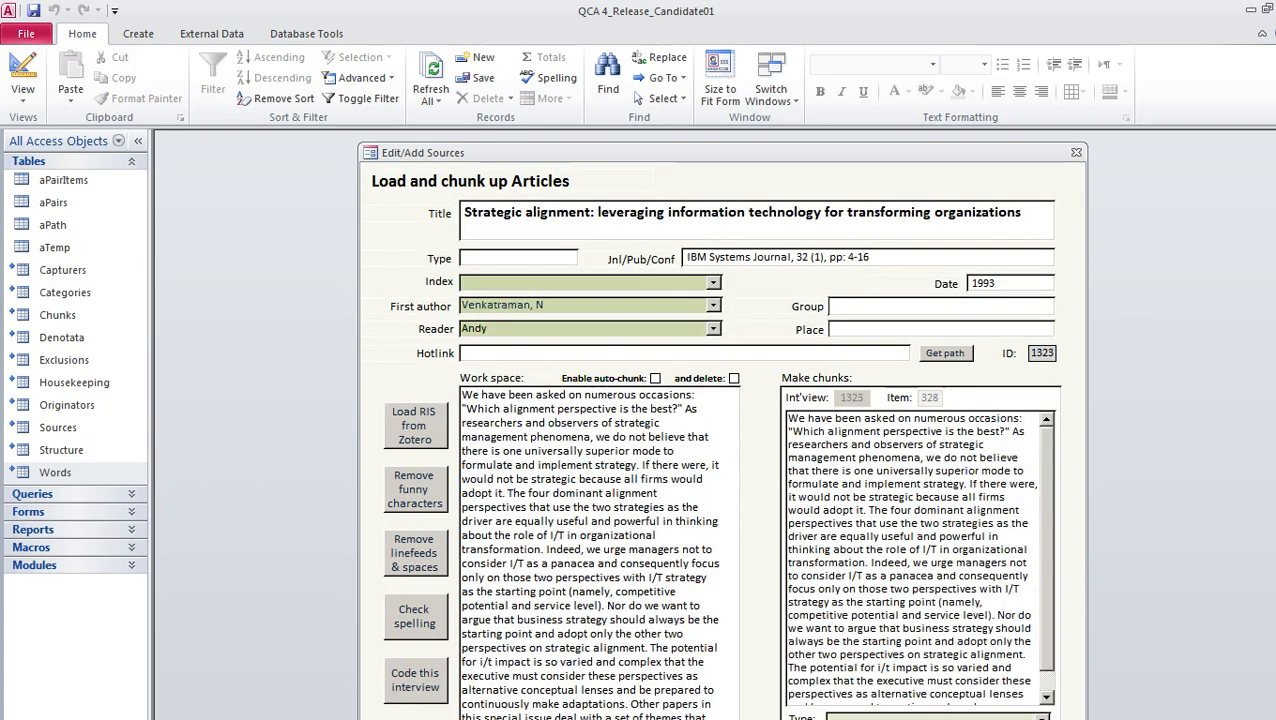
{"action": "key", "text": "Page_Down"}
{"action": "key", "text": "Page_Down"}
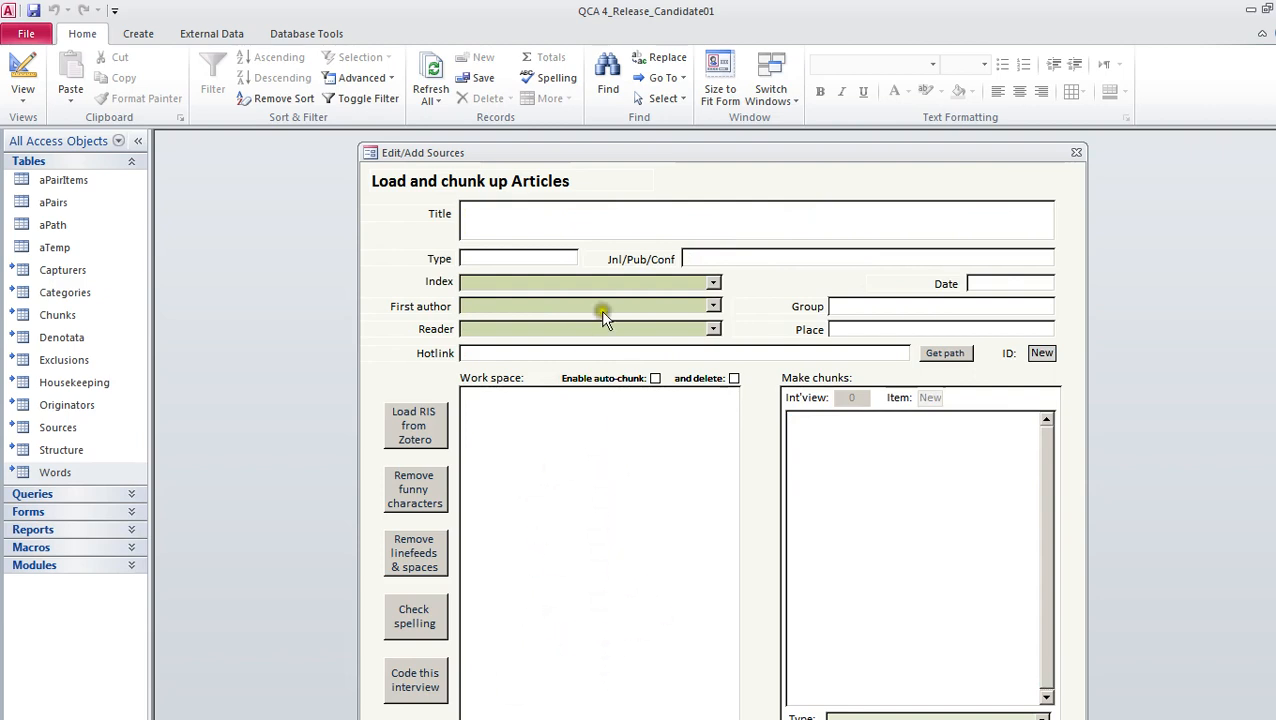
Collapse the ribbon, move the Edit/Add Sources form slightly up and place the cursor in its empty work space
{"action": "left_click", "coordinate": [1262, 34]}
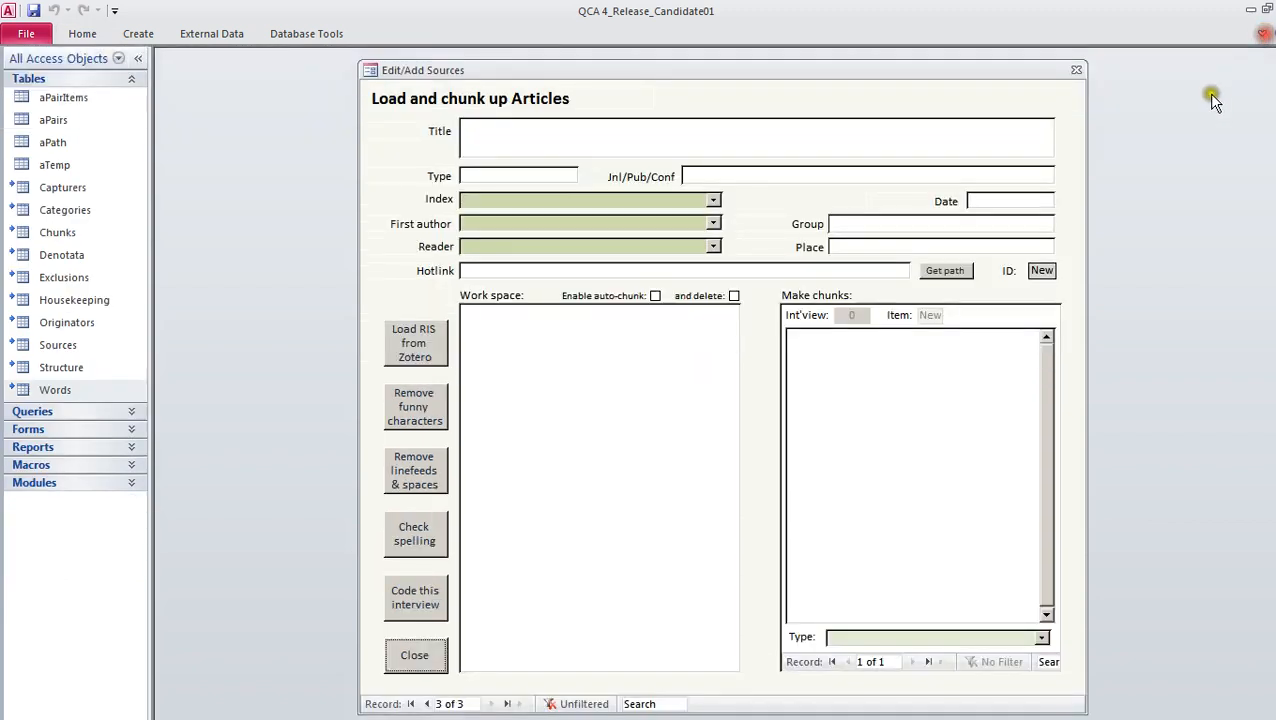
{"action": "left_click_drag", "start_coordinate": [768, 66], "coordinate": [768, 58]}
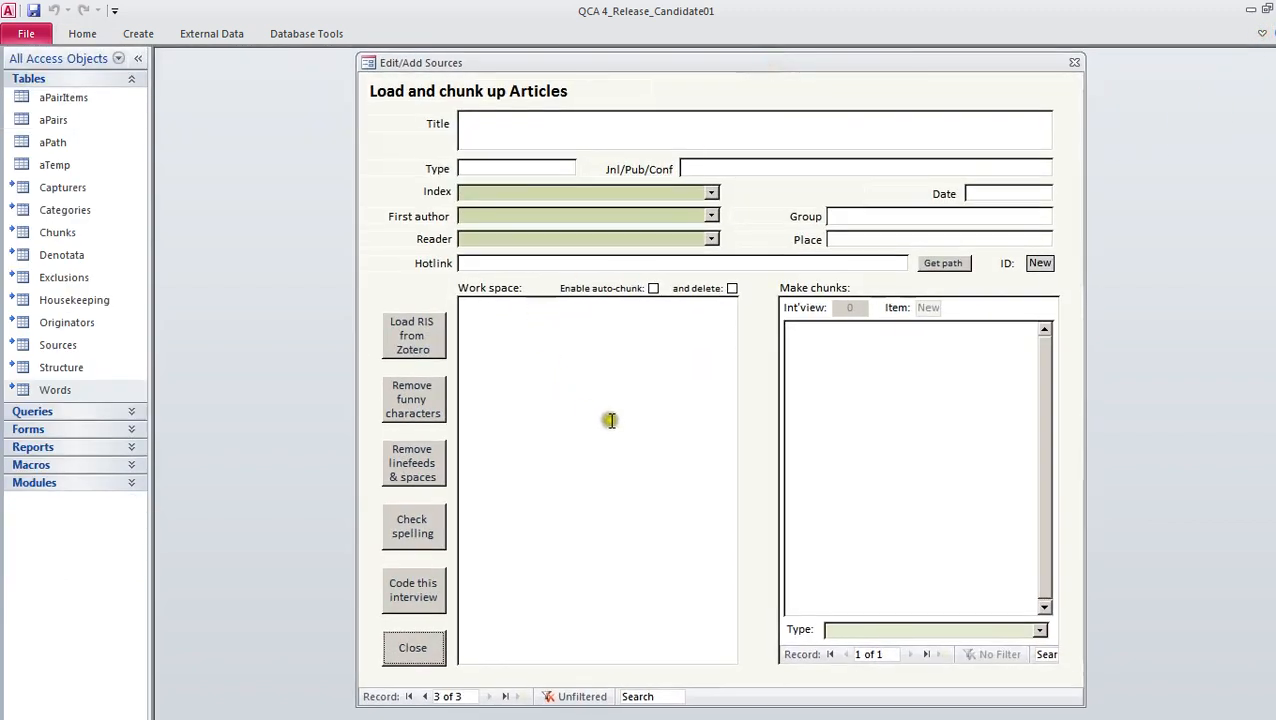
{"action": "left_click", "coordinate": [490, 307]}
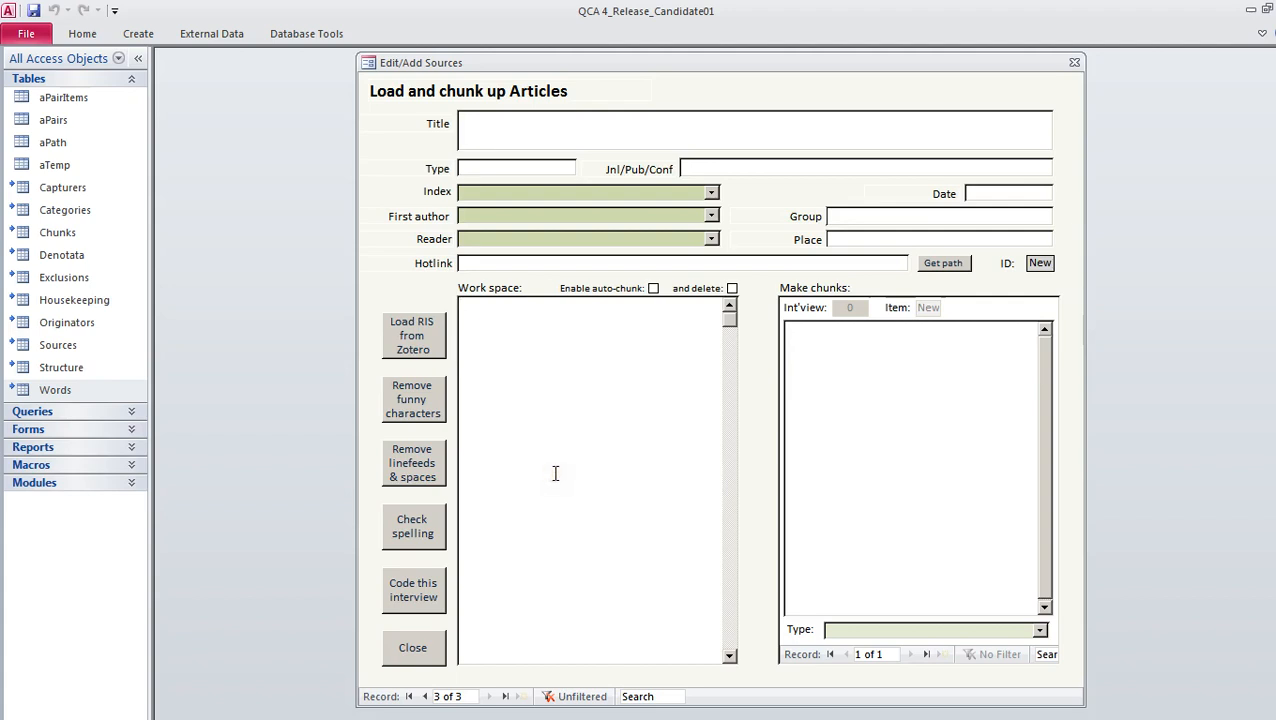
Switch to Firefox, open the Zotero library pane and enlarge it over the web page
{"action": "key", "text": "alt+Tab"}
{"action": "key", "text": "alt+Tab"}
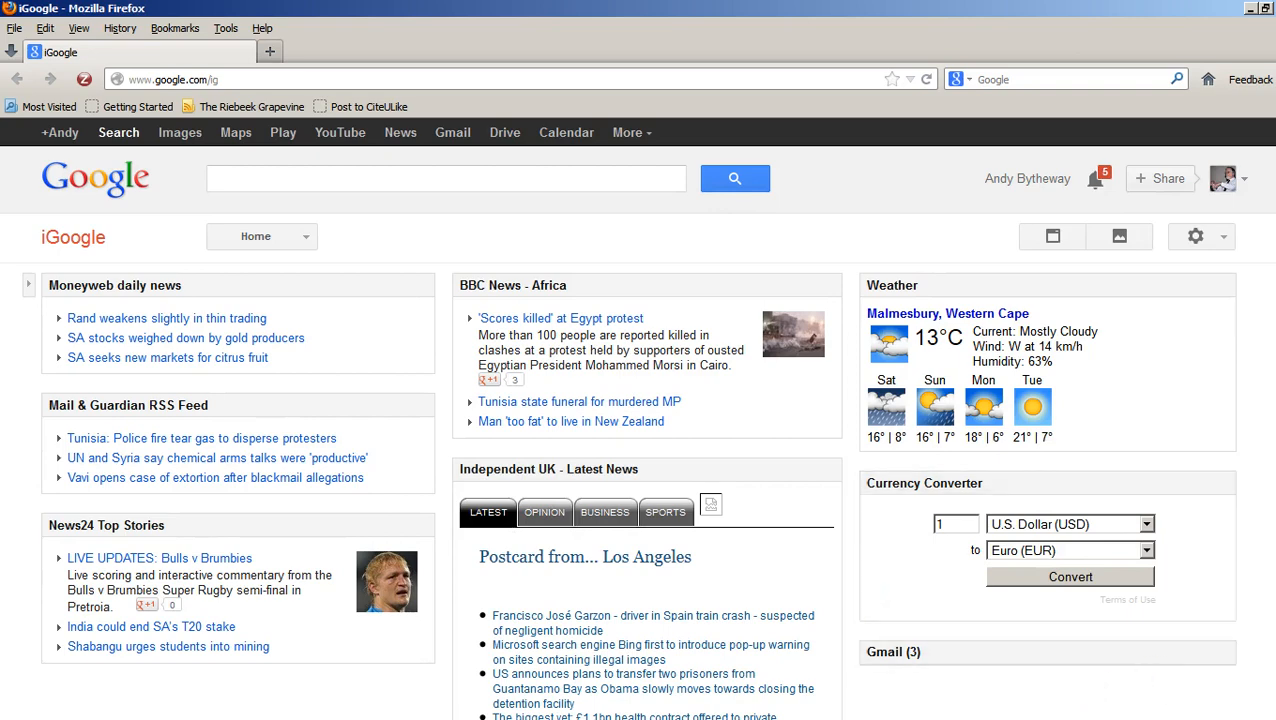
{"action": "key", "text": "ctrl+alt+z"}
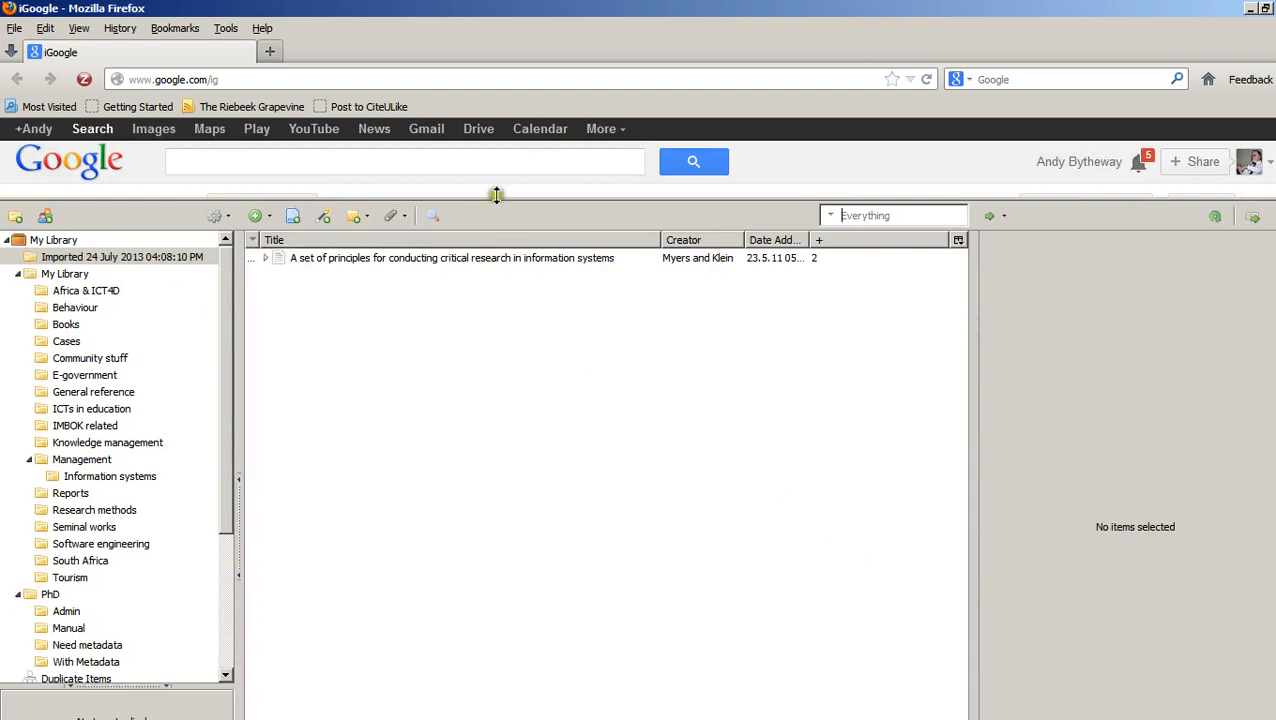
{"action": "left_click_drag", "start_coordinate": [496, 194], "coordinate": [497, 102]}
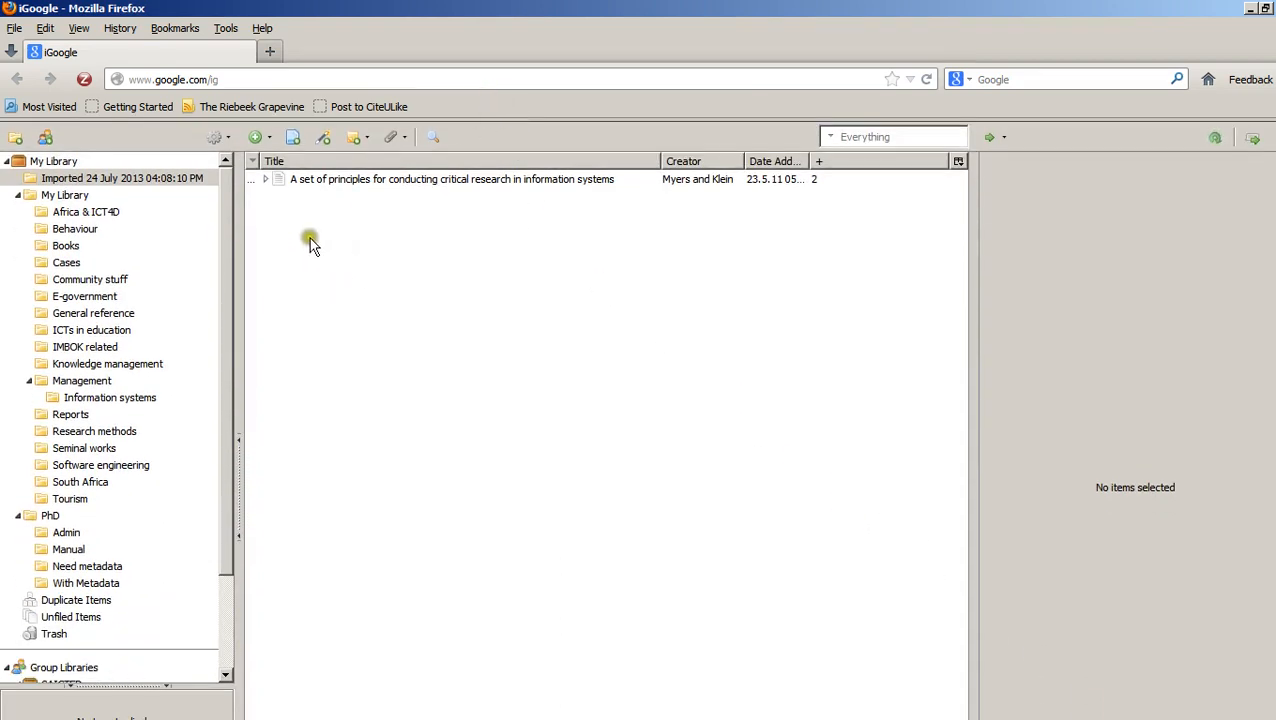
Expand the article "A set of principles for conducting critical research in information systems" and open its PDF attachment in the external viewer
{"action": "left_click", "coordinate": [265, 179]}
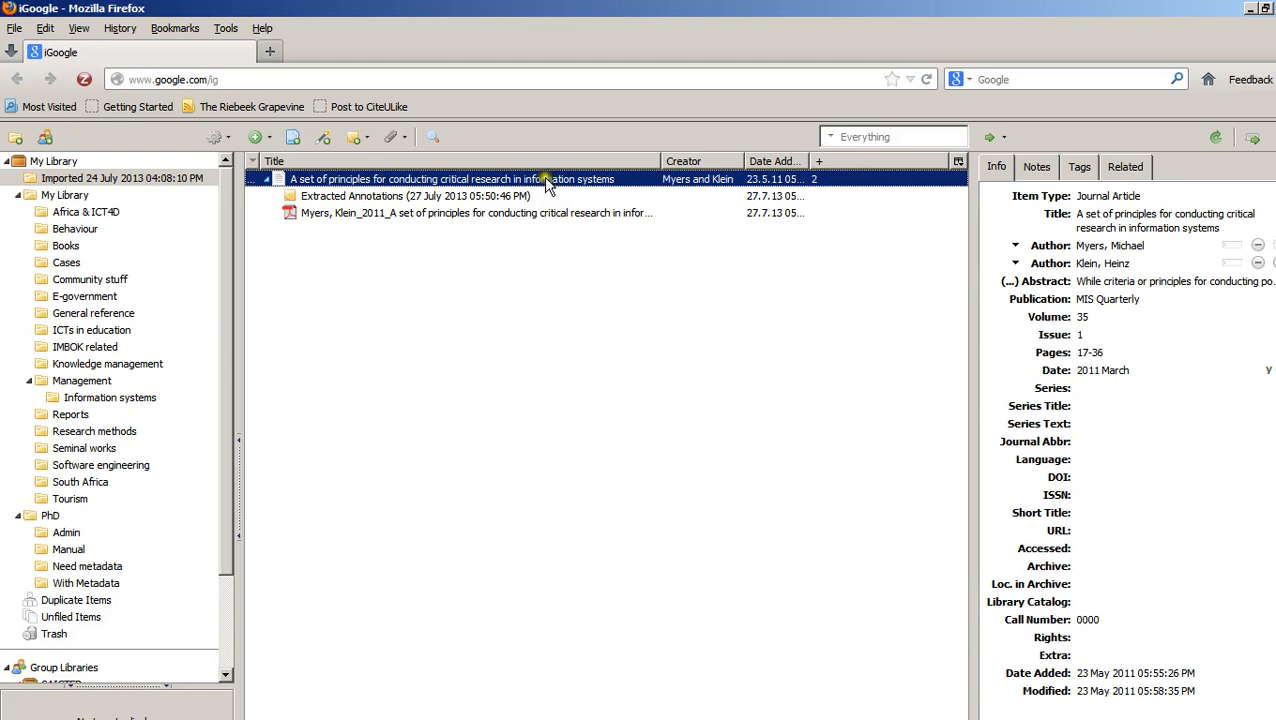
{"action": "right_click", "coordinate": [405, 214]}
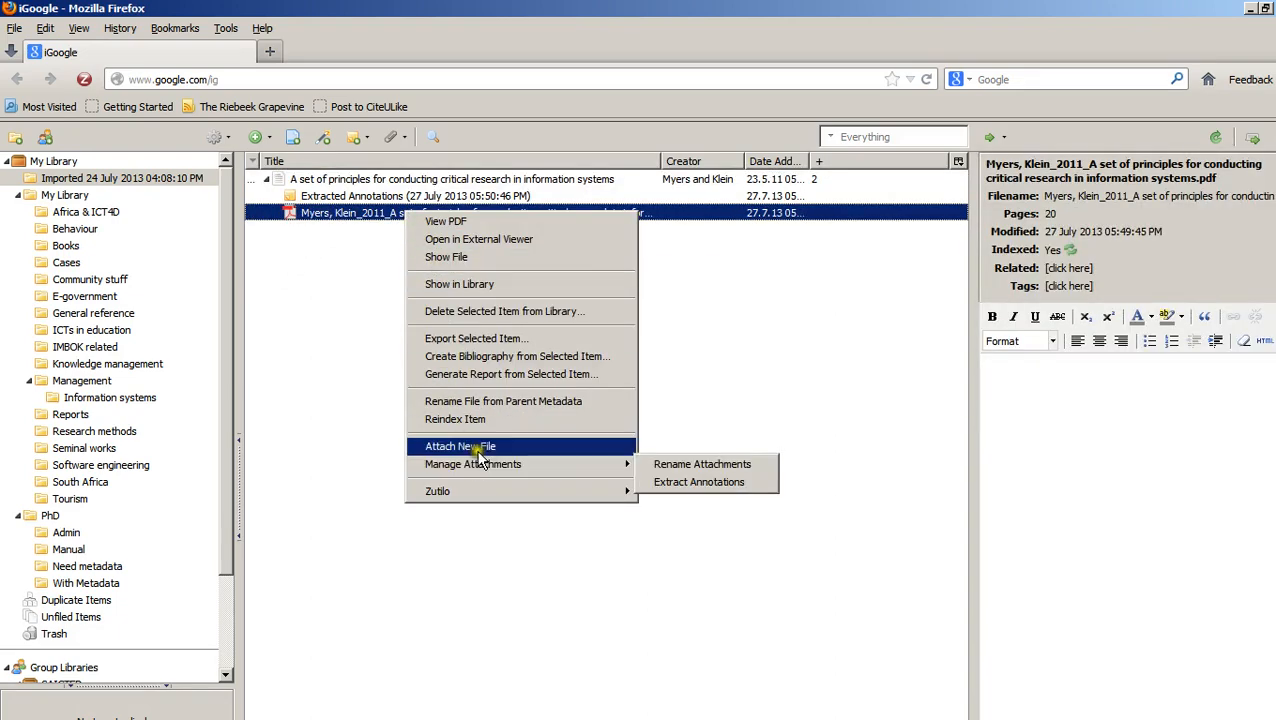
{"action": "left_click", "coordinate": [467, 238]}
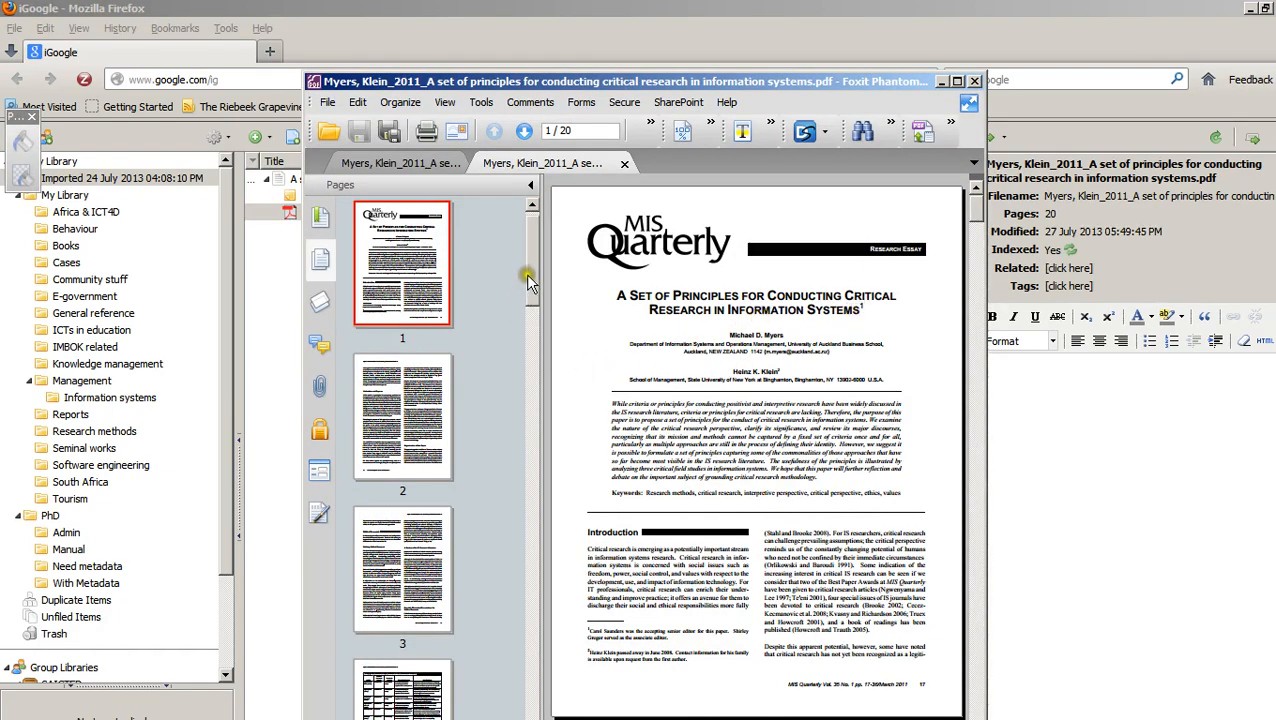
Examine the highlighted passages on pages 17 and 19 of the PDF, and close the viewer with all its tabs
{"action": "left_click_drag", "start_coordinate": [533, 260], "coordinate": [521, 650]}
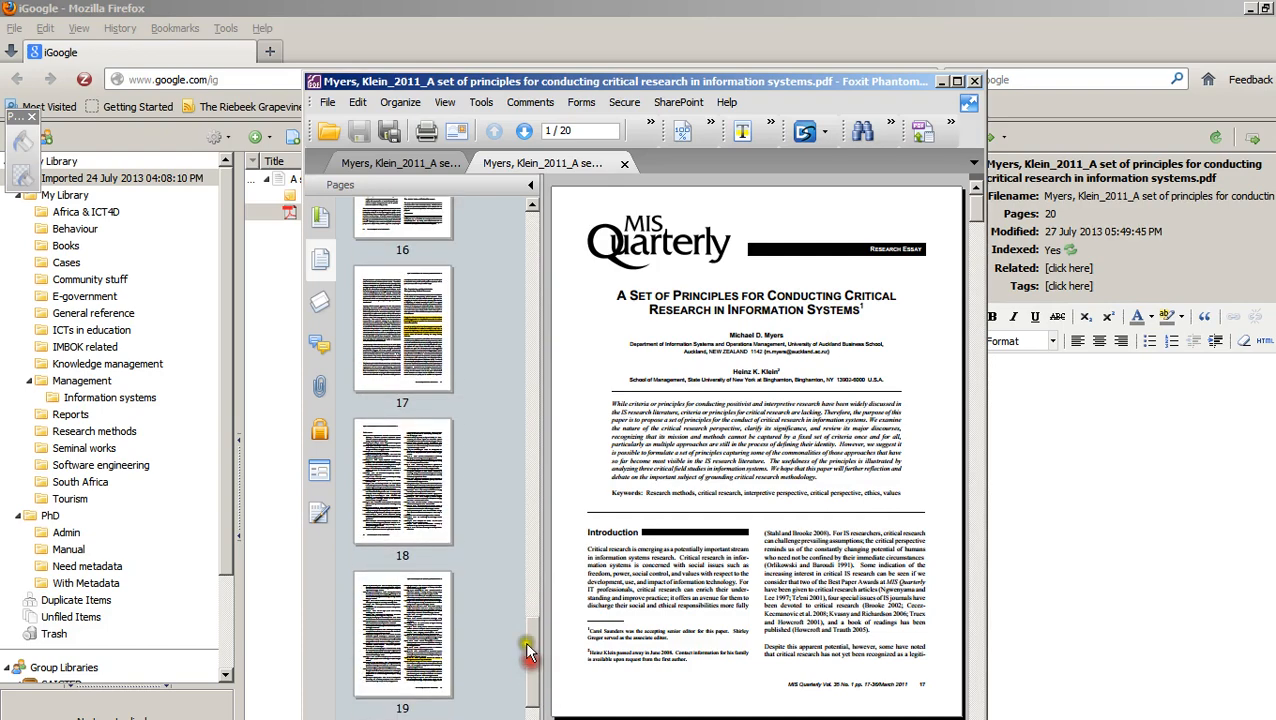
{"action": "left_click", "coordinate": [402, 365]}
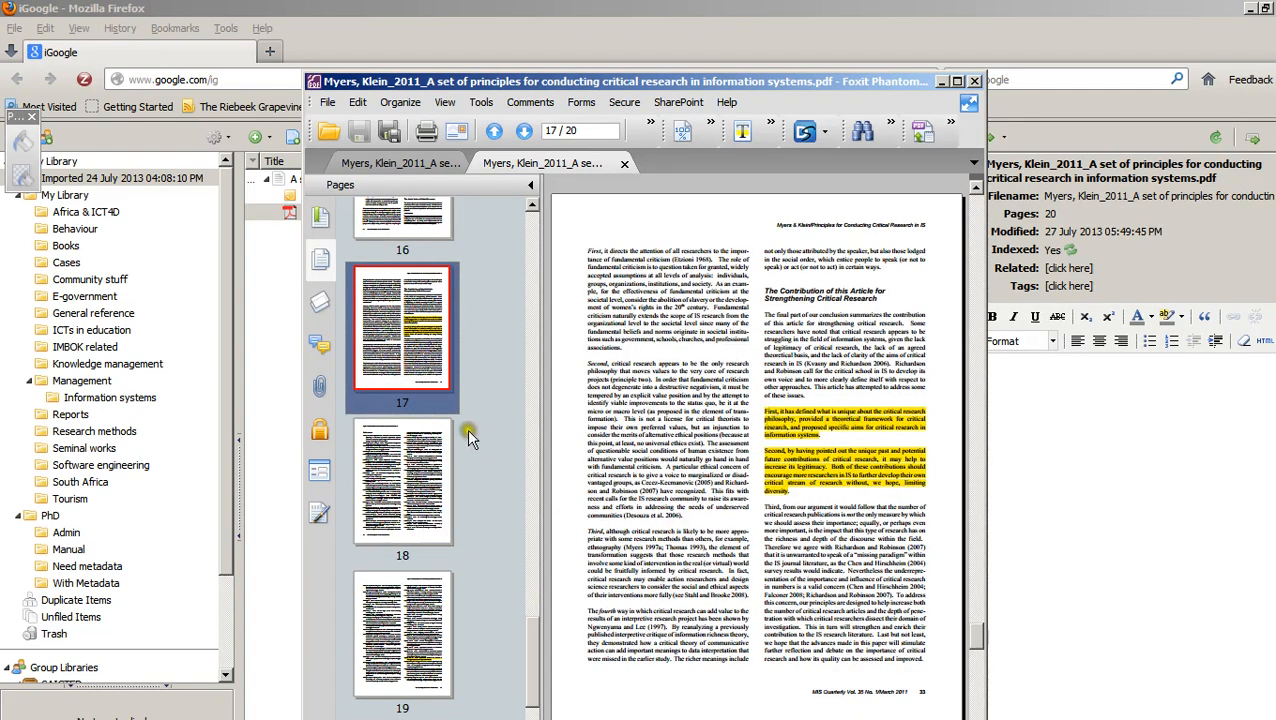
{"action": "left_click_drag", "start_coordinate": [527, 640], "coordinate": [532, 688]}
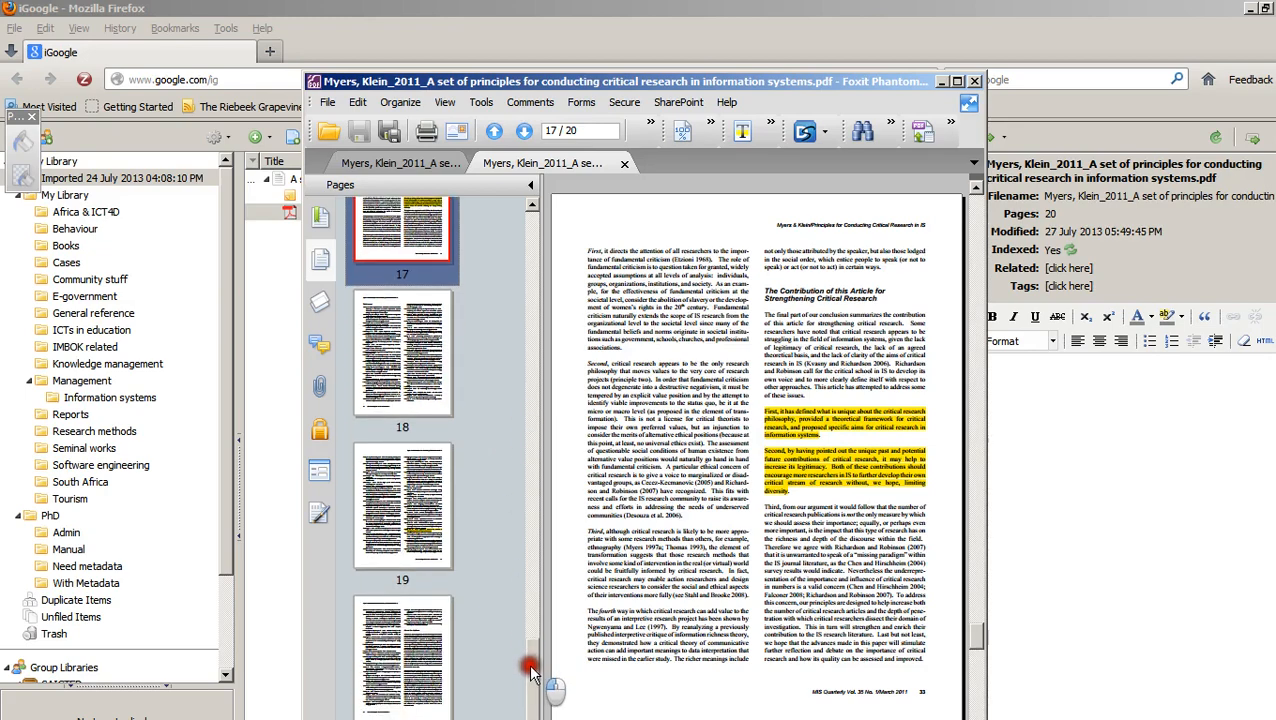
{"action": "left_click", "coordinate": [395, 515]}
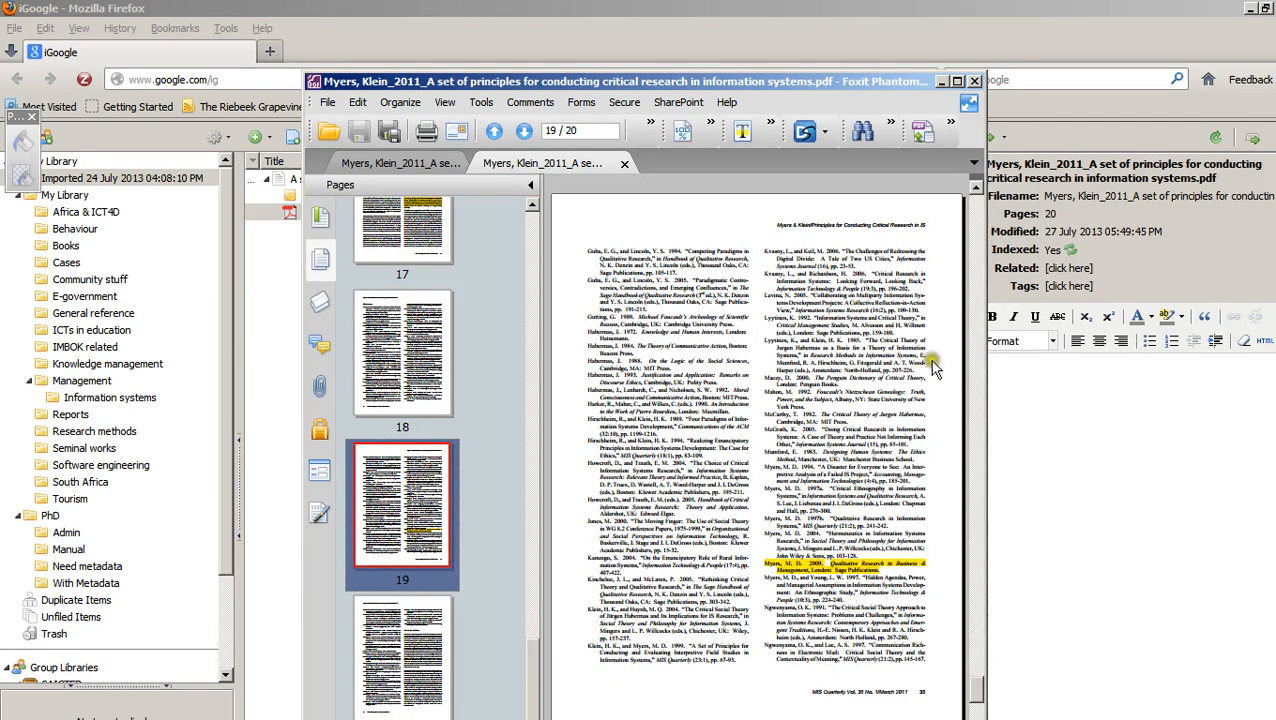
{"action": "left_click", "coordinate": [975, 82]}
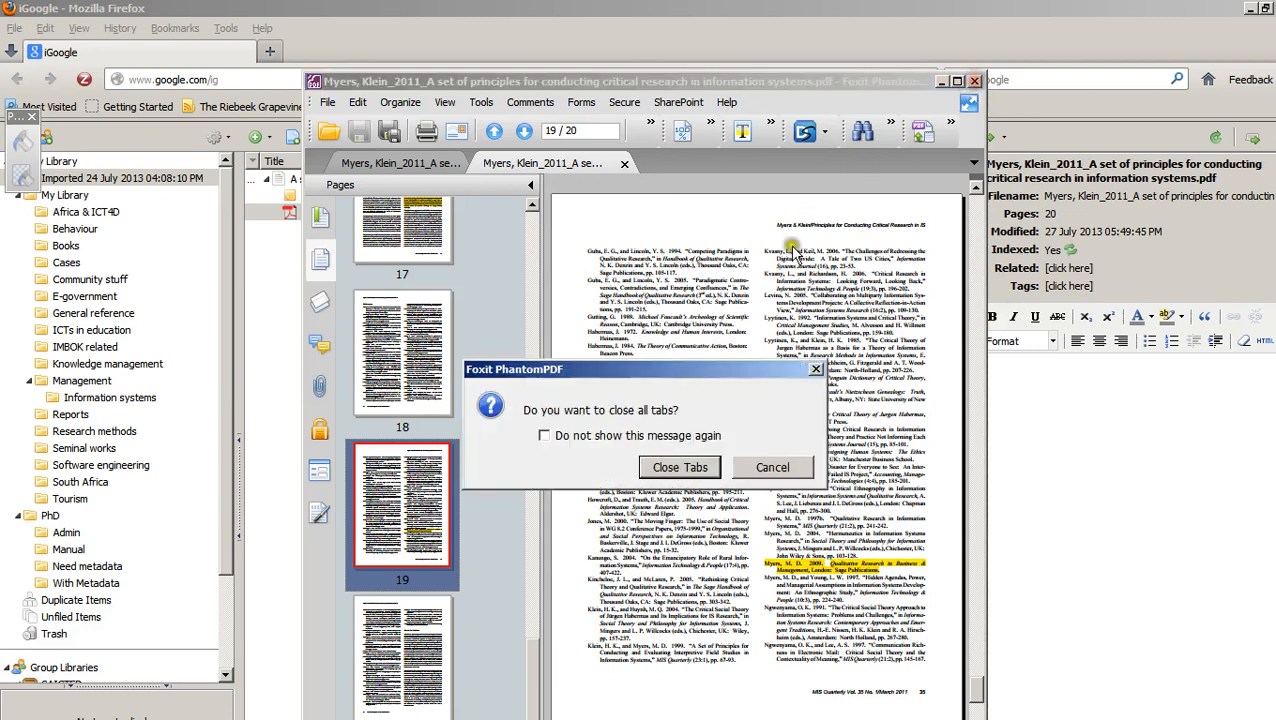
{"action": "left_click", "coordinate": [669, 466]}
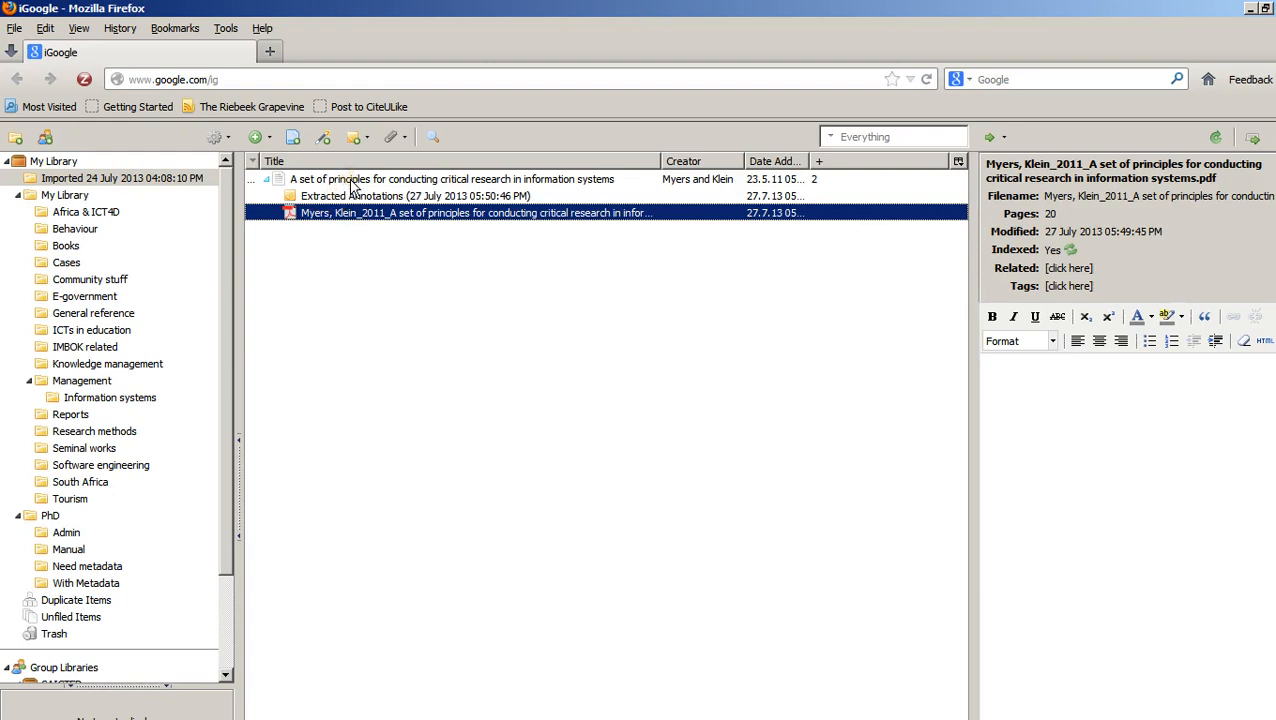
Locate the Extract Annotations command for the article and examine the text of its Extracted Annotations note
{"action": "right_click", "coordinate": [352, 180]}
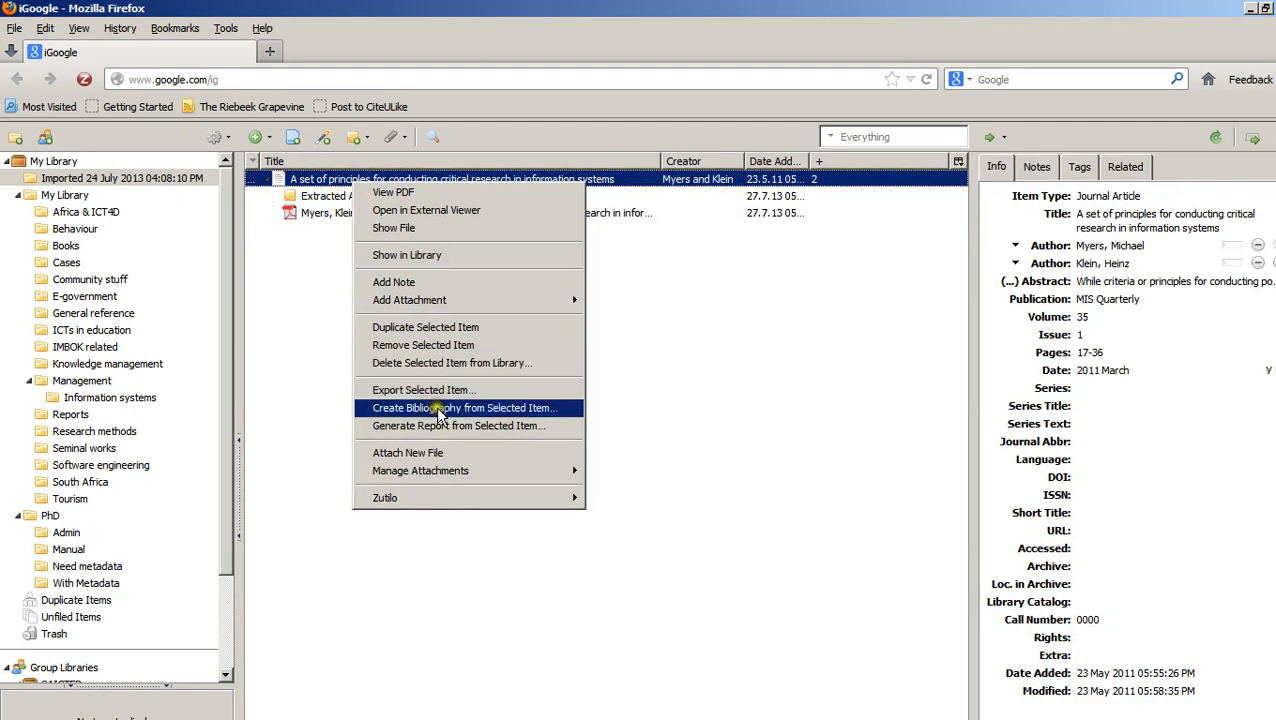
{"action": "mouse_move", "coordinate": [466, 473]}
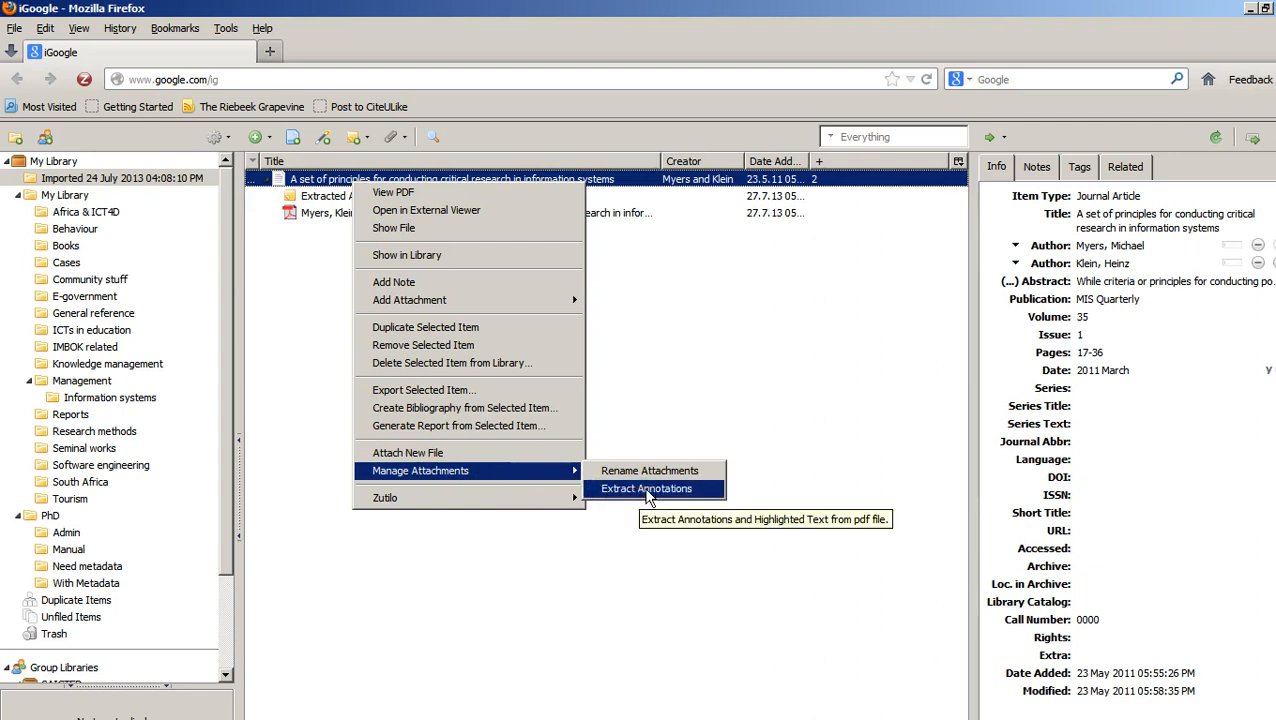
{"action": "left_click", "coordinate": [641, 489]}
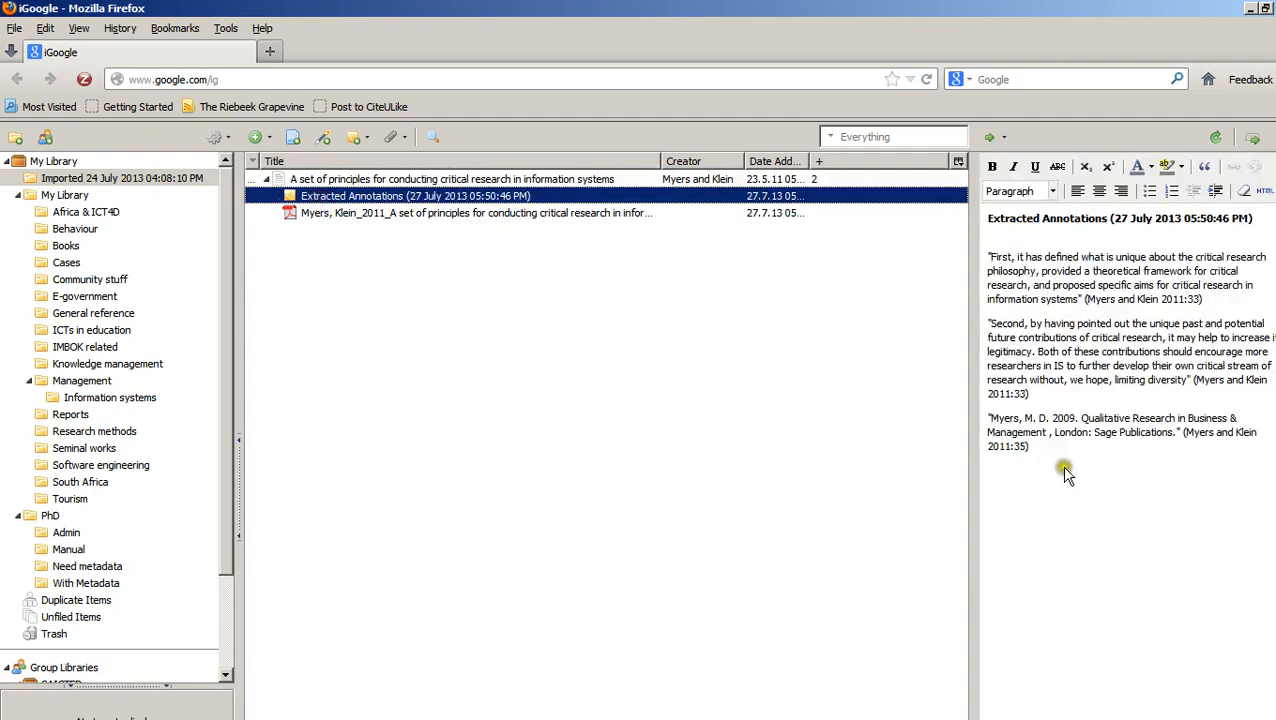
{"action": "left_click_drag", "start_coordinate": [1064, 472], "coordinate": [988, 258]}
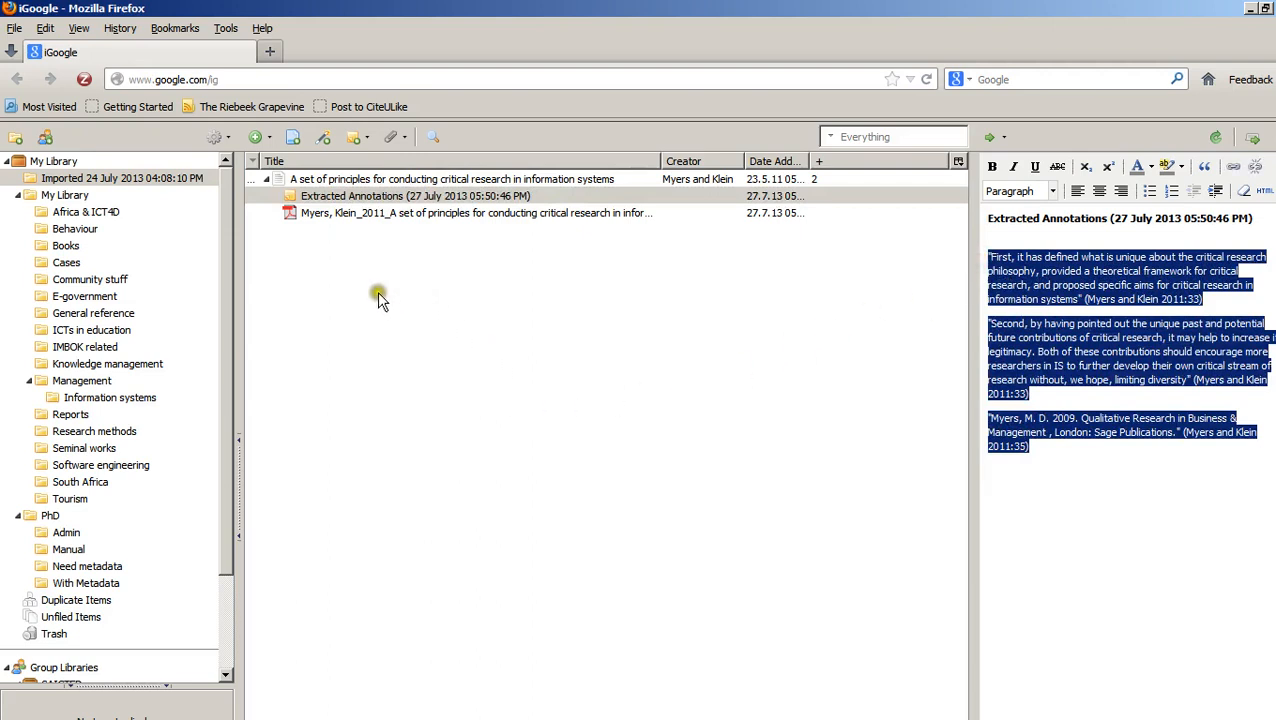
Export the article from Zotero in RIS format with notes, overwriting Exported Items.ris in the Desktop Temp folder
{"action": "left_click", "coordinate": [396, 177]}
{"action": "right_click", "coordinate": [396, 179]}
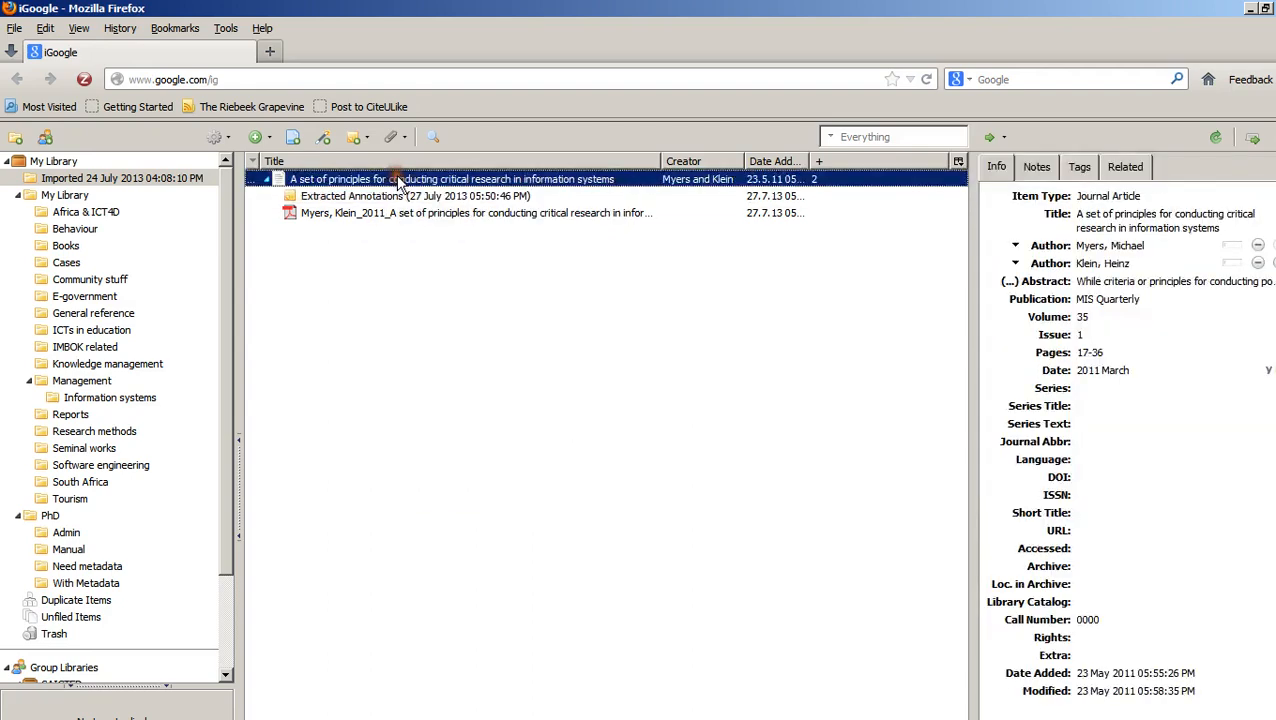
{"action": "right_click", "coordinate": [400, 179]}
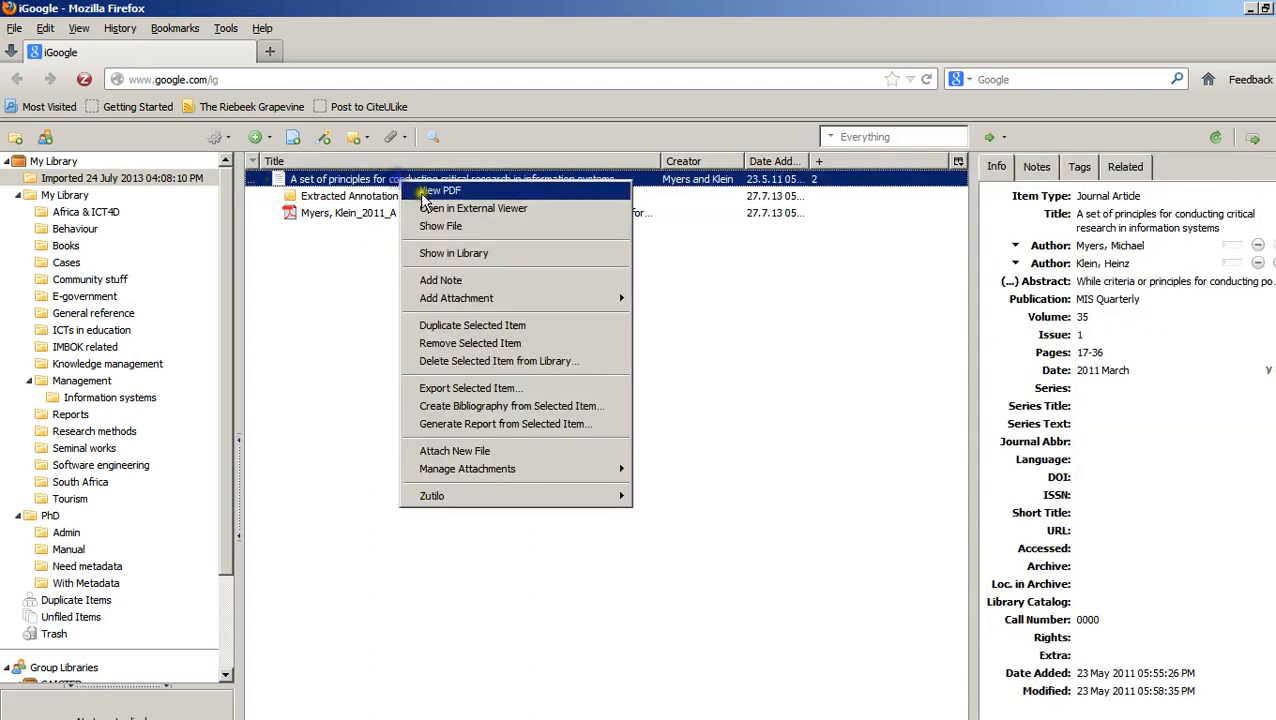
{"action": "left_click", "coordinate": [520, 390]}
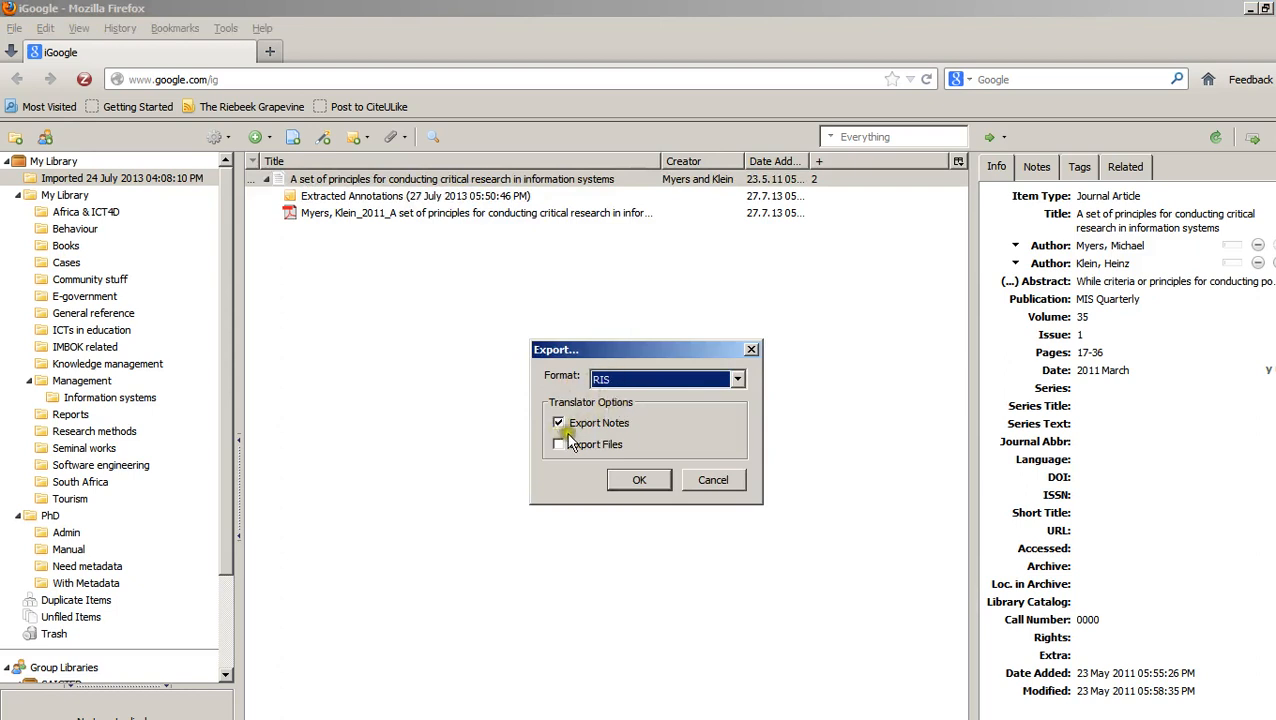
{"action": "left_click", "coordinate": [644, 490]}
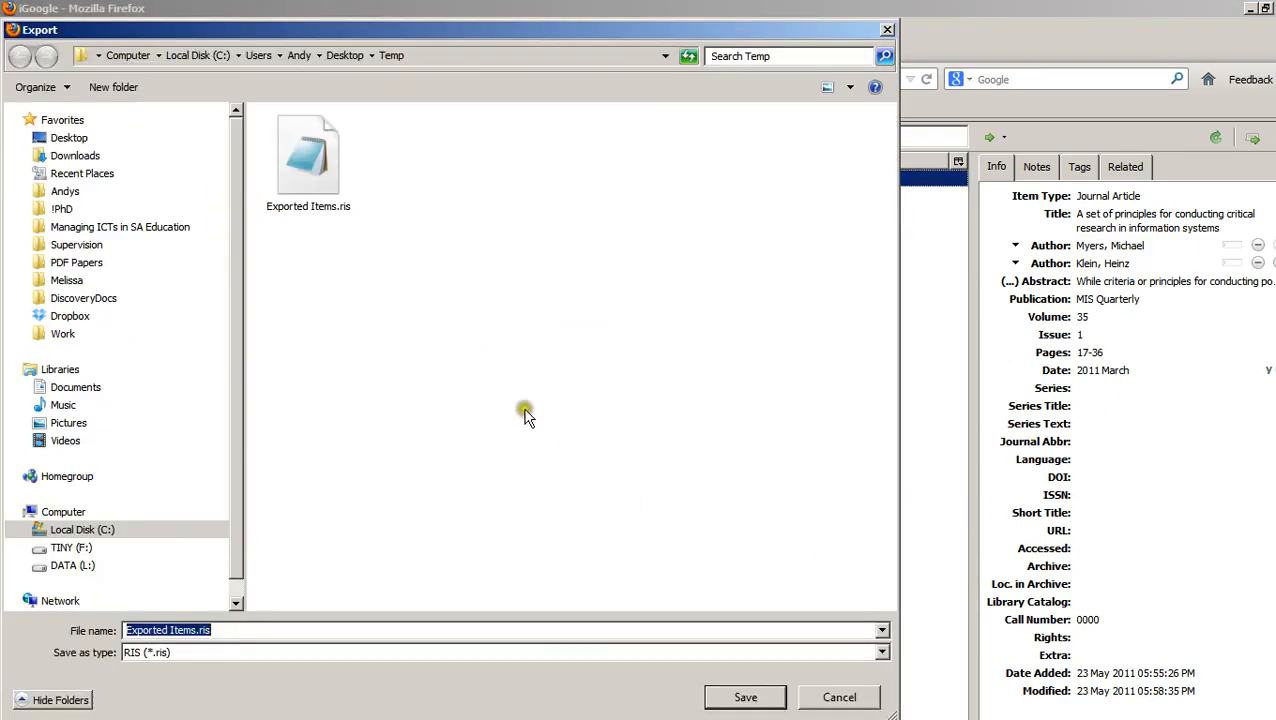
{"action": "left_click", "coordinate": [313, 166]}
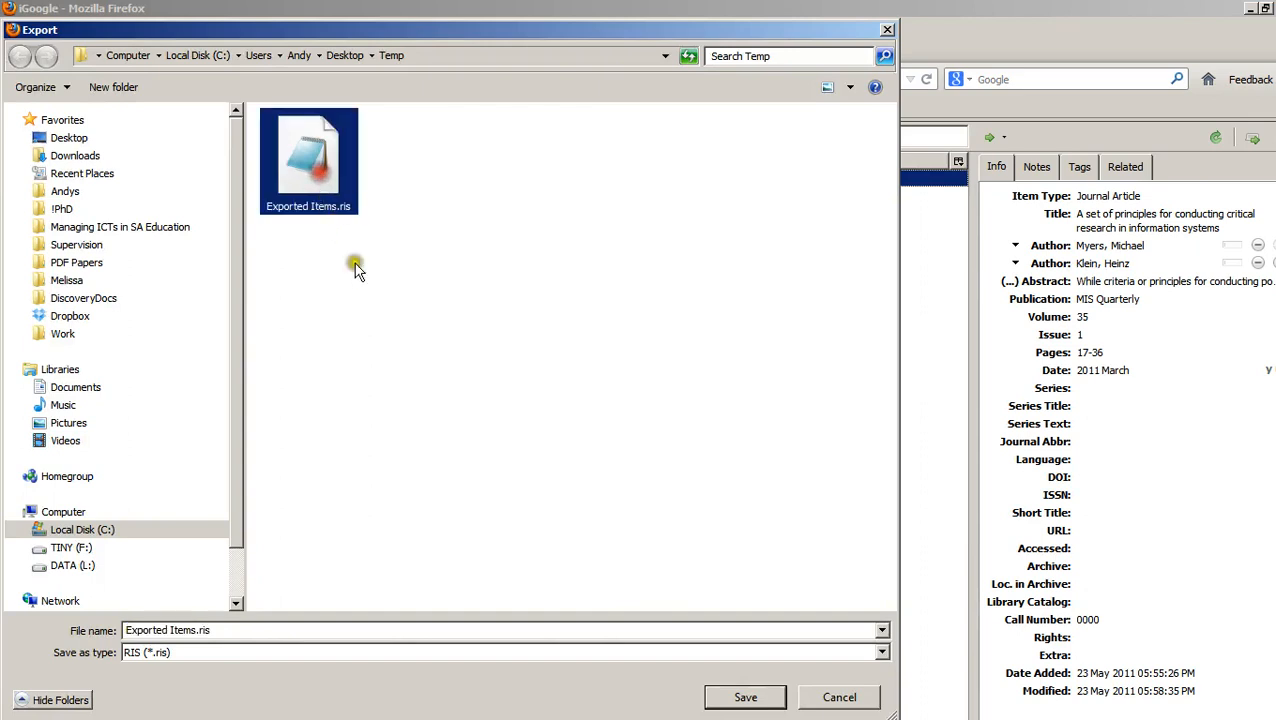
{"action": "left_click", "coordinate": [721, 698]}
{"action": "left_click", "coordinate": [705, 437]}
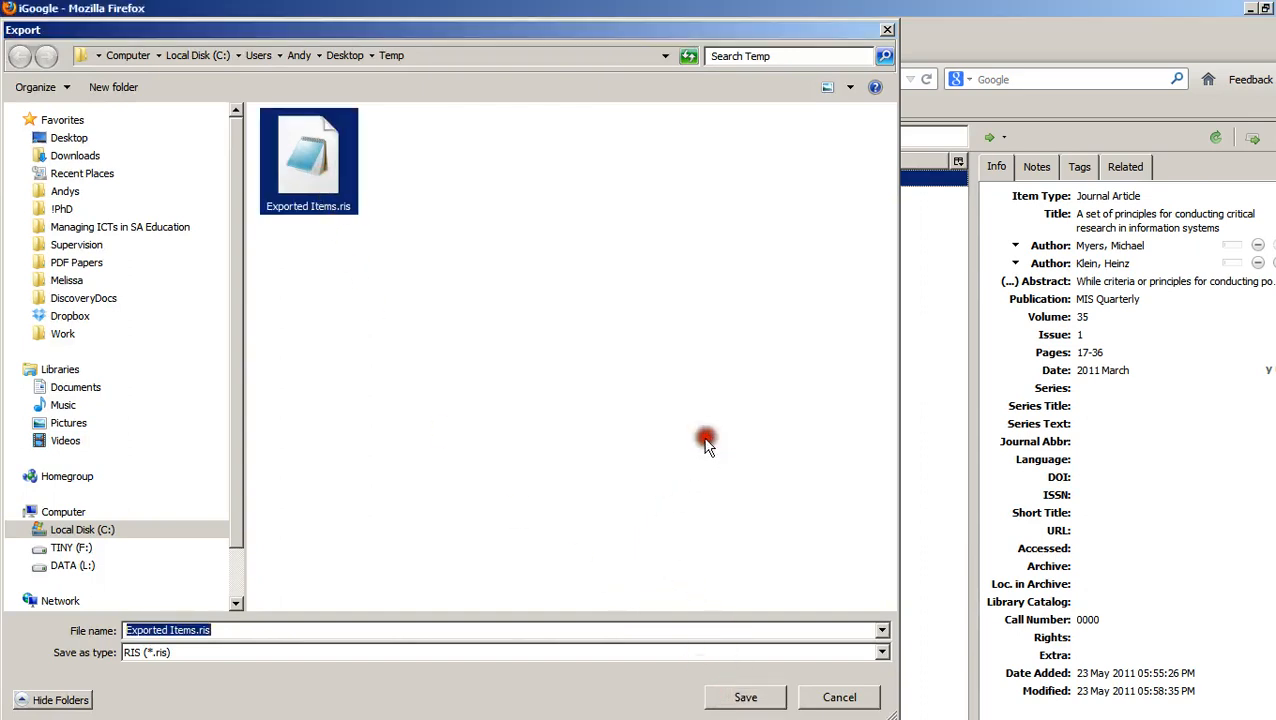
Switch to the QCA Access database and load Exported Items.ris from the Desktop Temp folder as a Zotero source
{"action": "key", "text": "alt+Tab"}
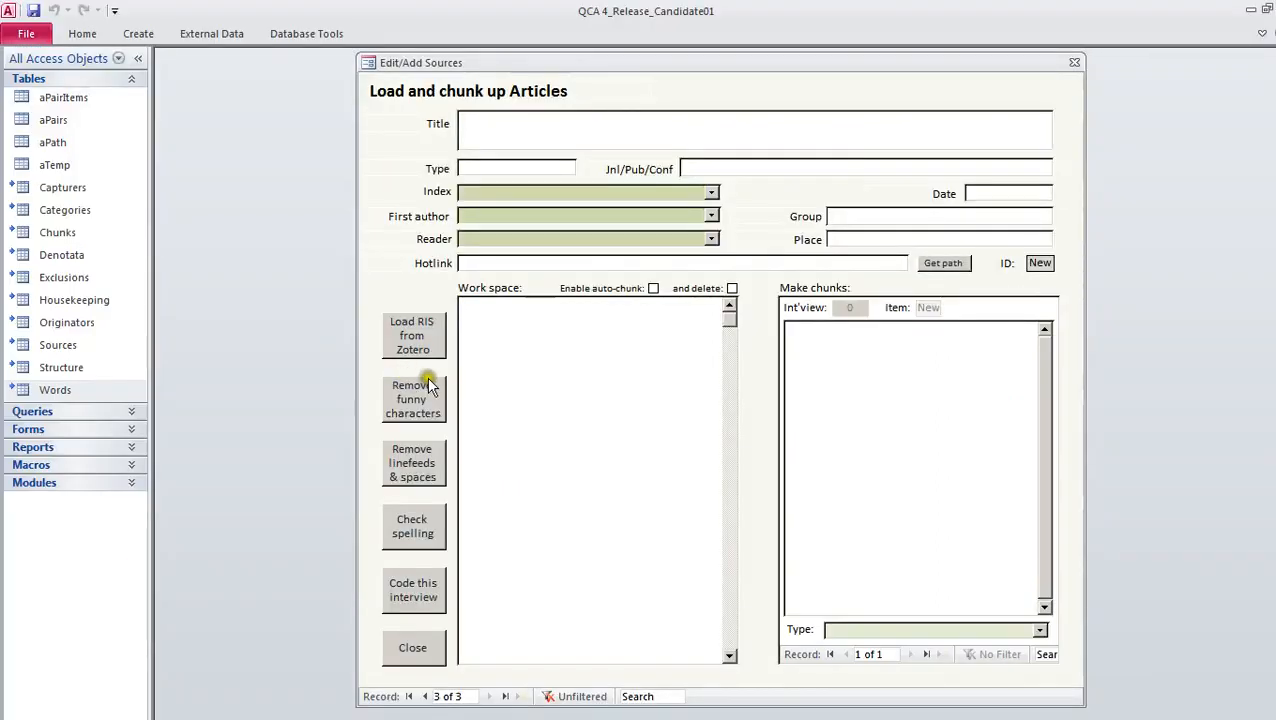
{"action": "left_click", "coordinate": [419, 338]}
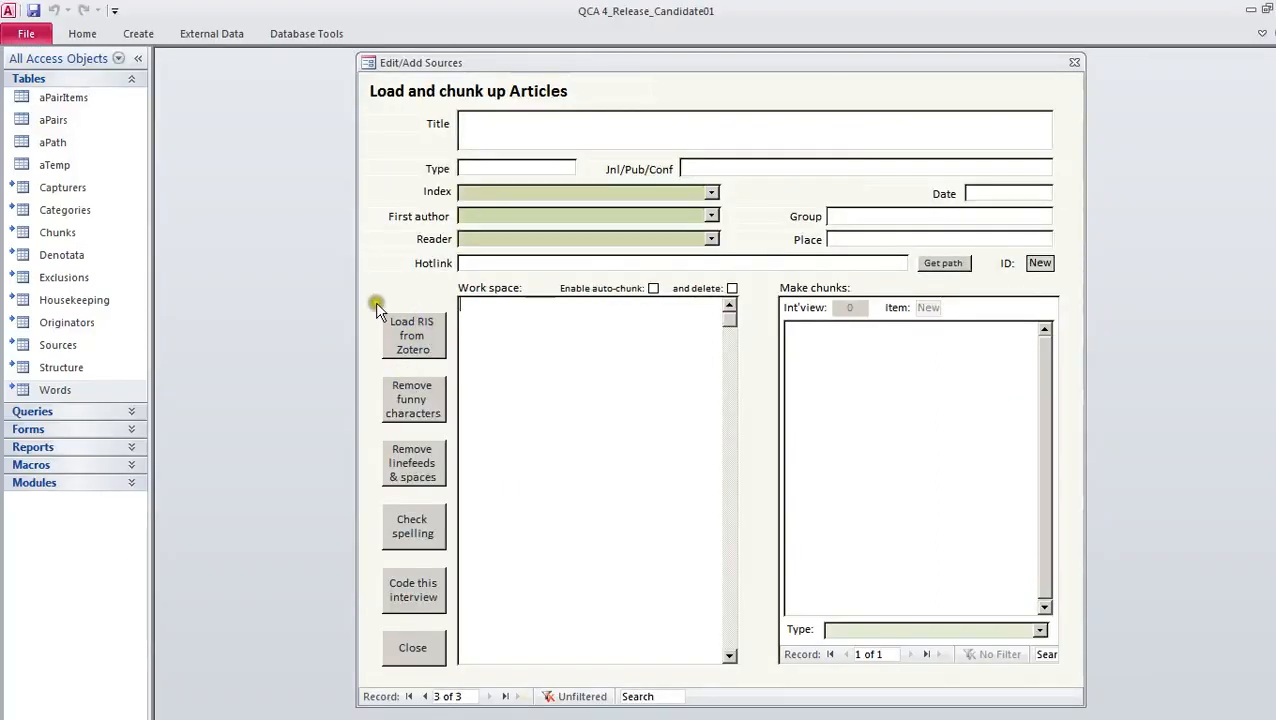
{"action": "left_click", "coordinate": [421, 343]}
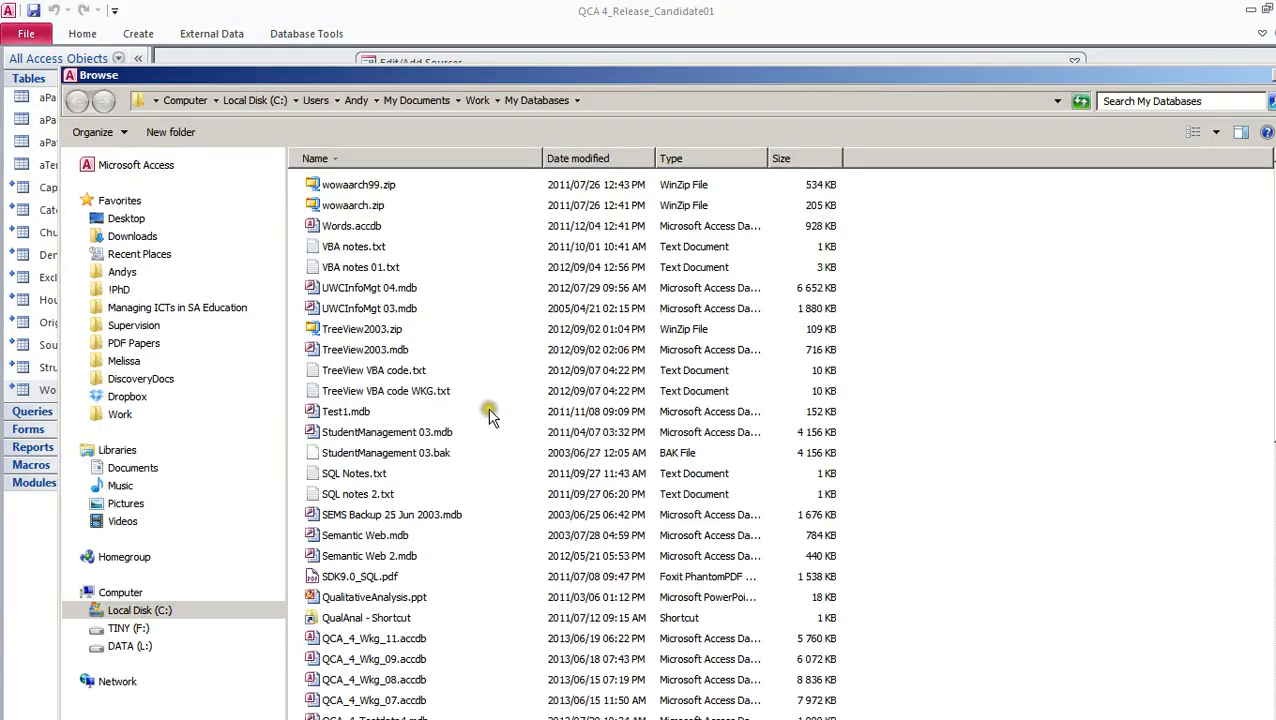
{"action": "left_click", "coordinate": [145, 254]}
{"action": "double_click", "coordinate": [315, 184]}
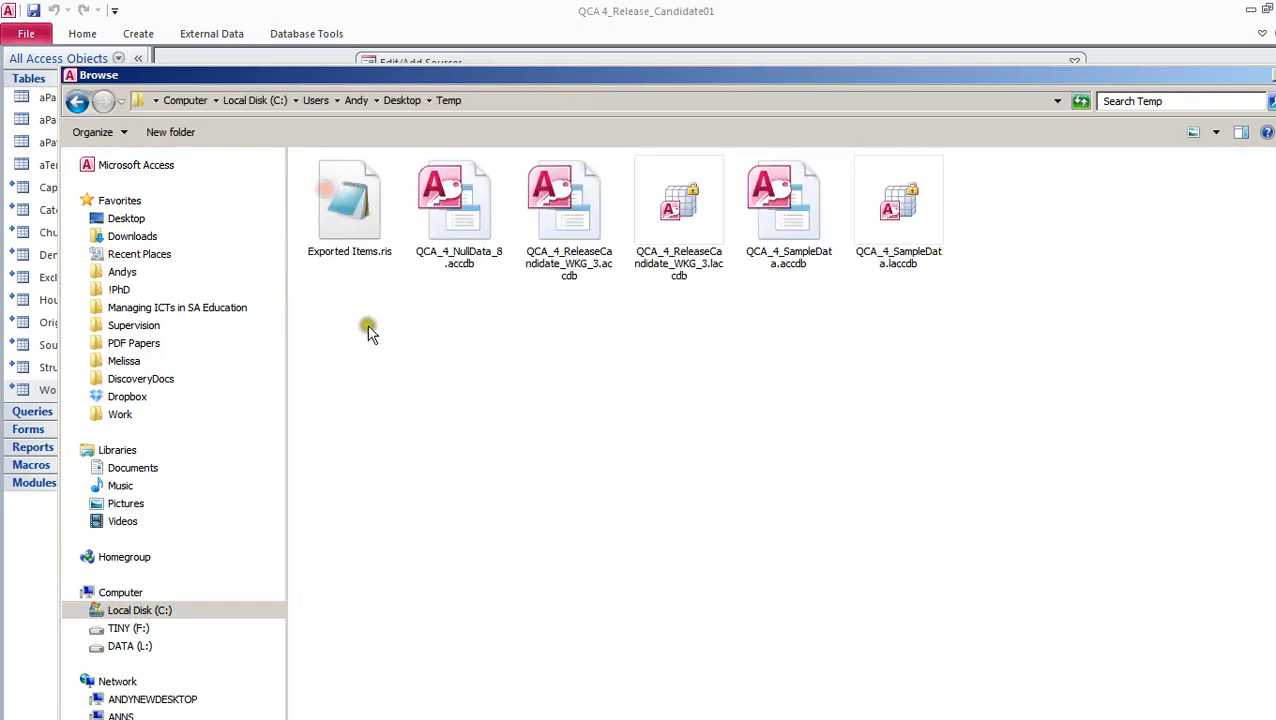
{"action": "double_click", "coordinate": [350, 222]}
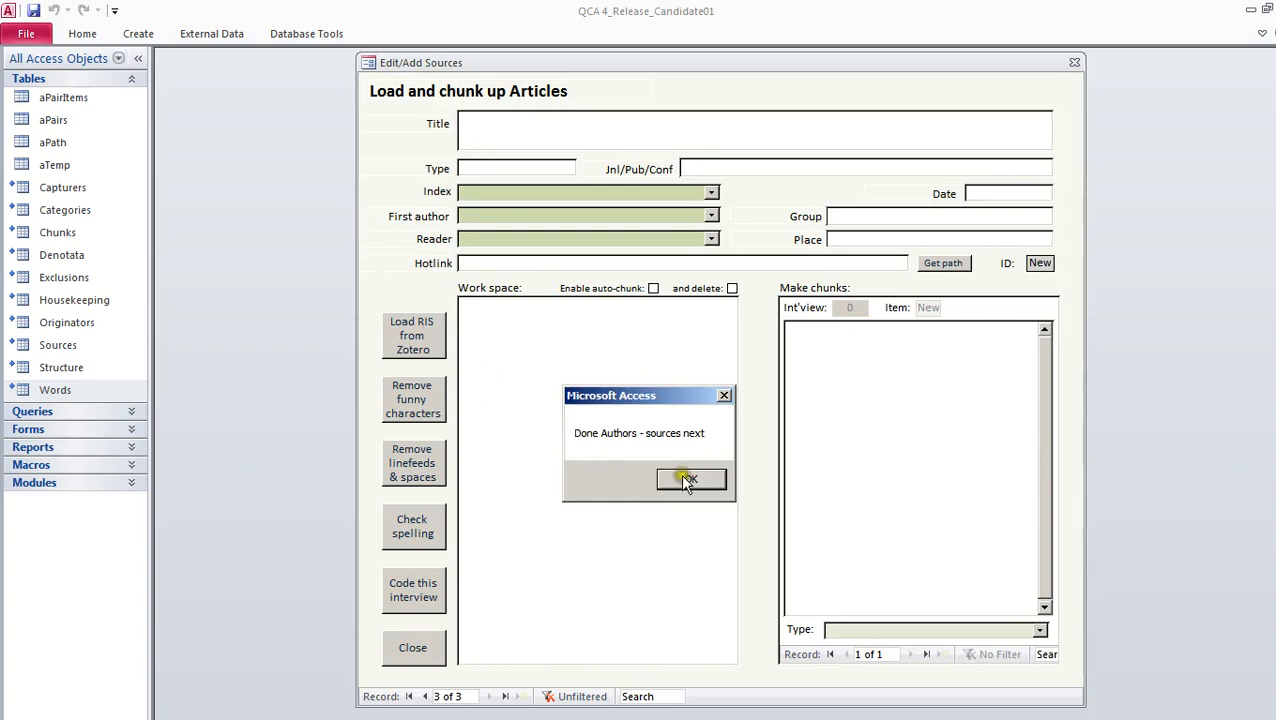
{"action": "left_click", "coordinate": [688, 480]}
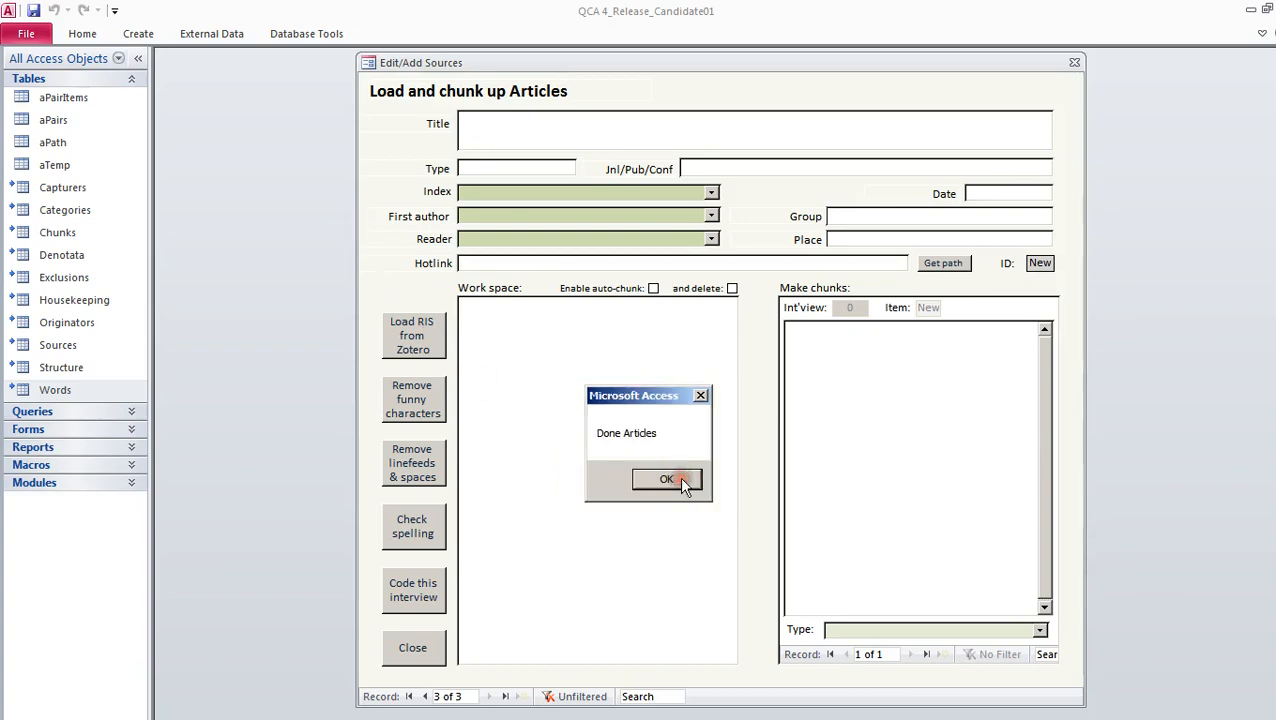
{"action": "left_click", "coordinate": [680, 478]}
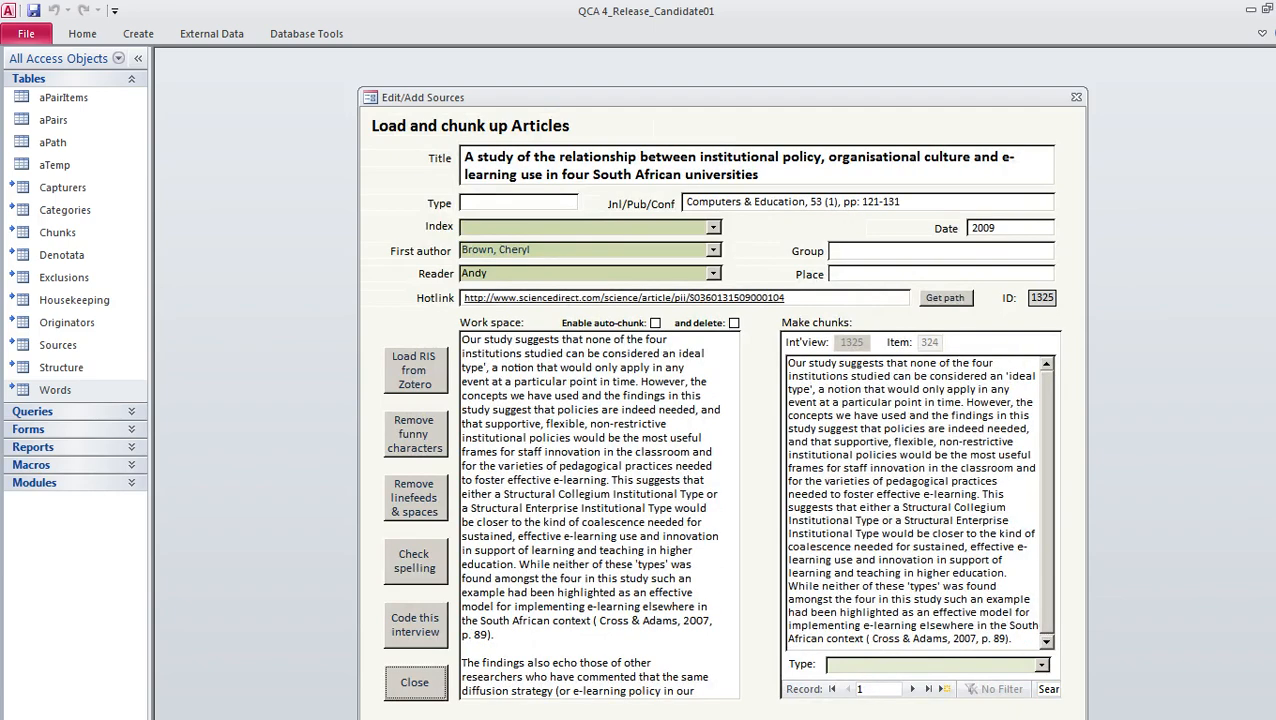
For the newly loaded critical research article, assign the reader and set the hotlink to Exported Items.ris in the Desktop Temp folder
{"action": "left_click_drag", "start_coordinate": [626, 97], "coordinate": [620, 59]}
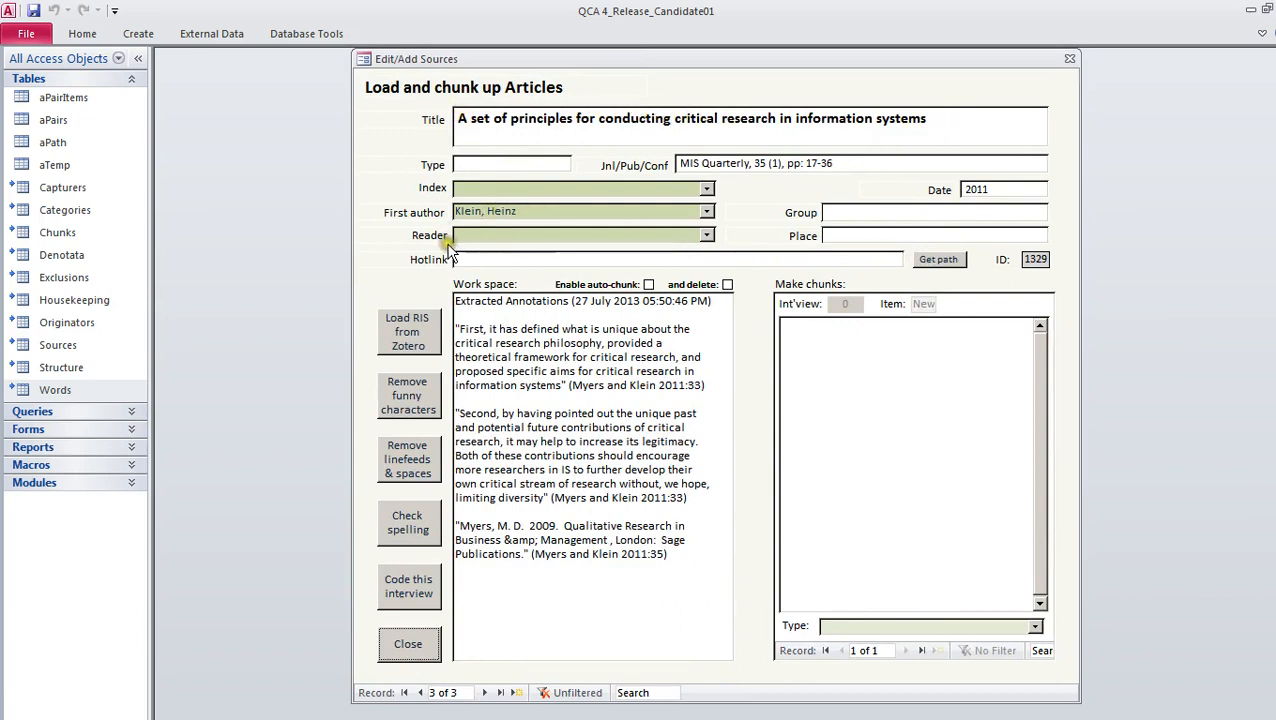
{"action": "left_click", "coordinate": [706, 235]}
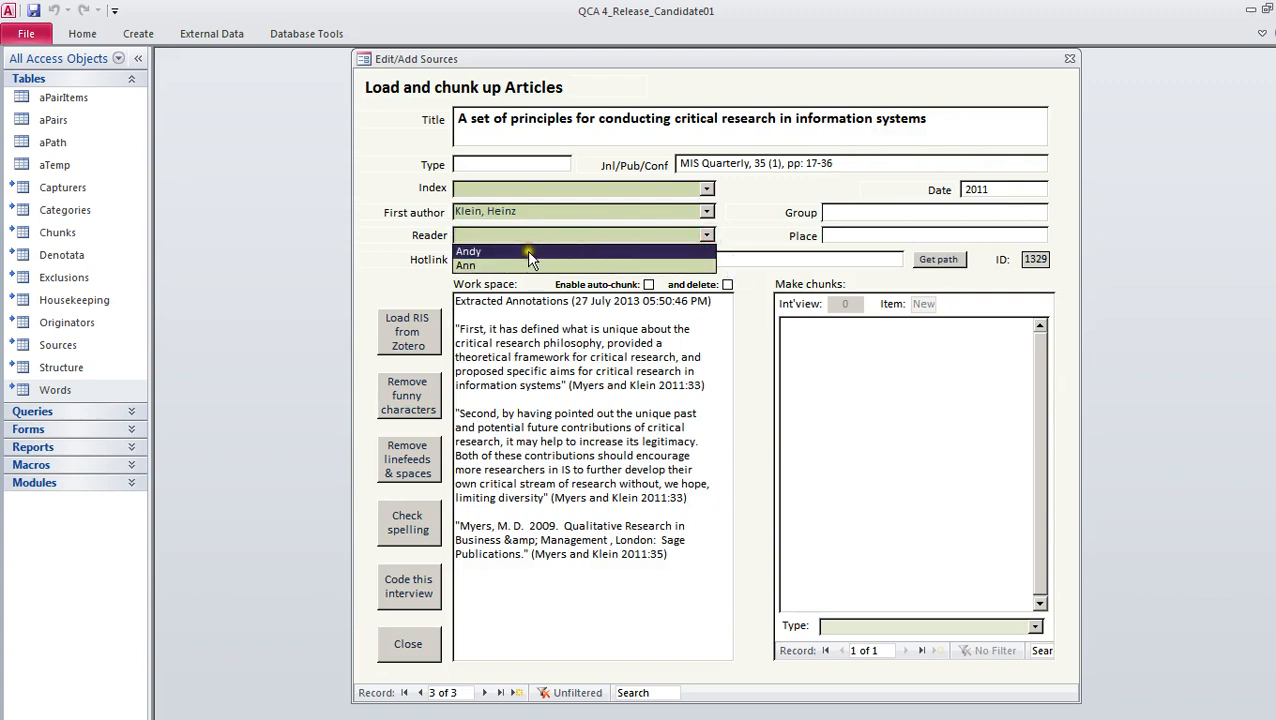
{"action": "left_click", "coordinate": [528, 252]}
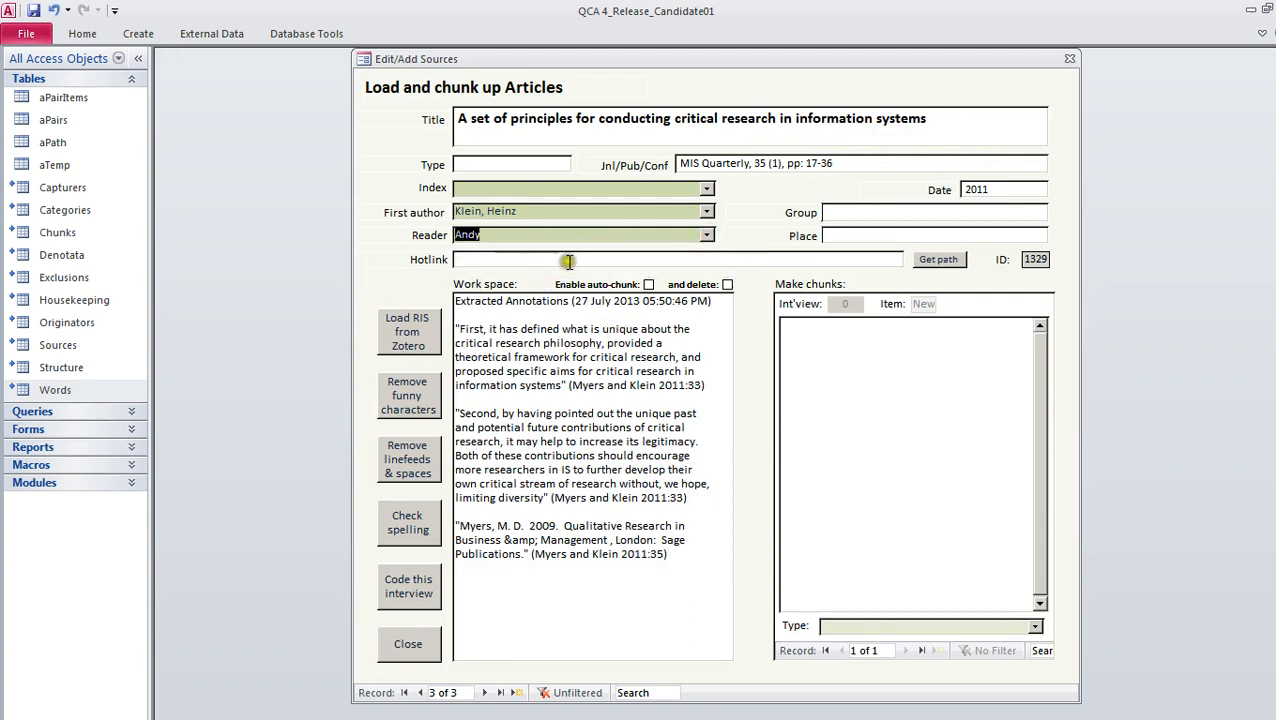
{"action": "left_click", "coordinate": [944, 262]}
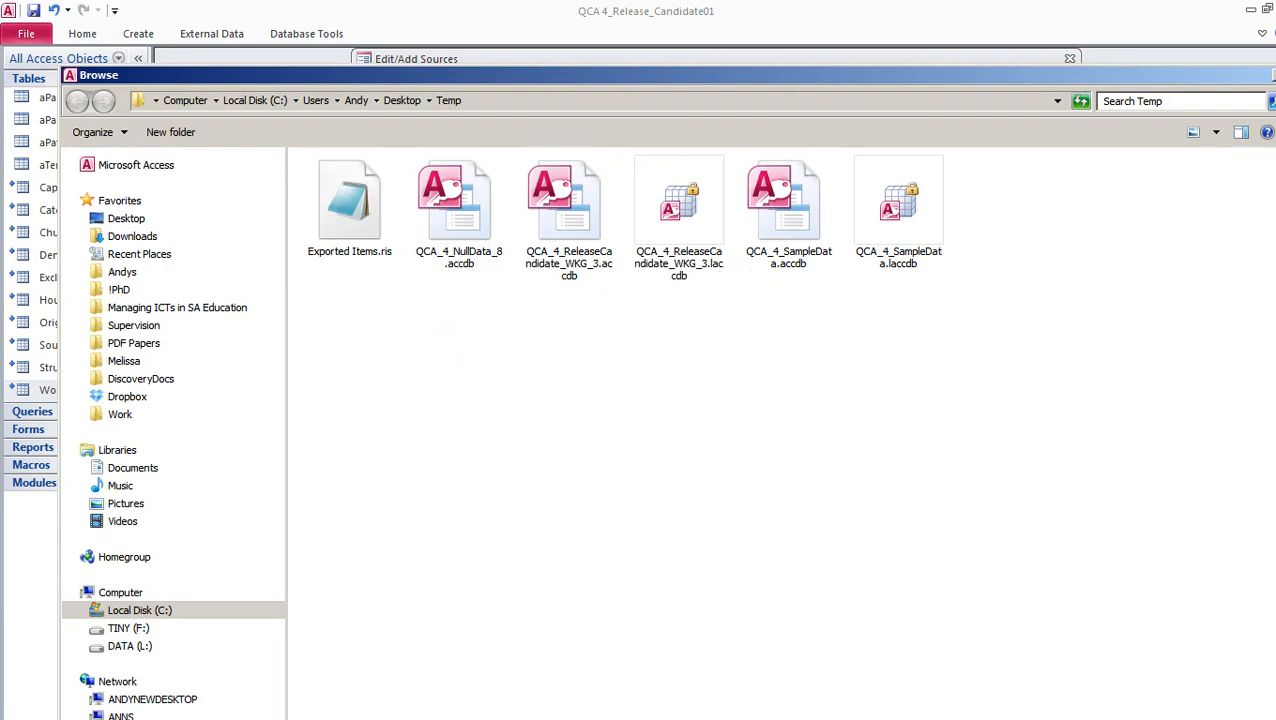
{"action": "left_click", "coordinate": [1274, 76]}
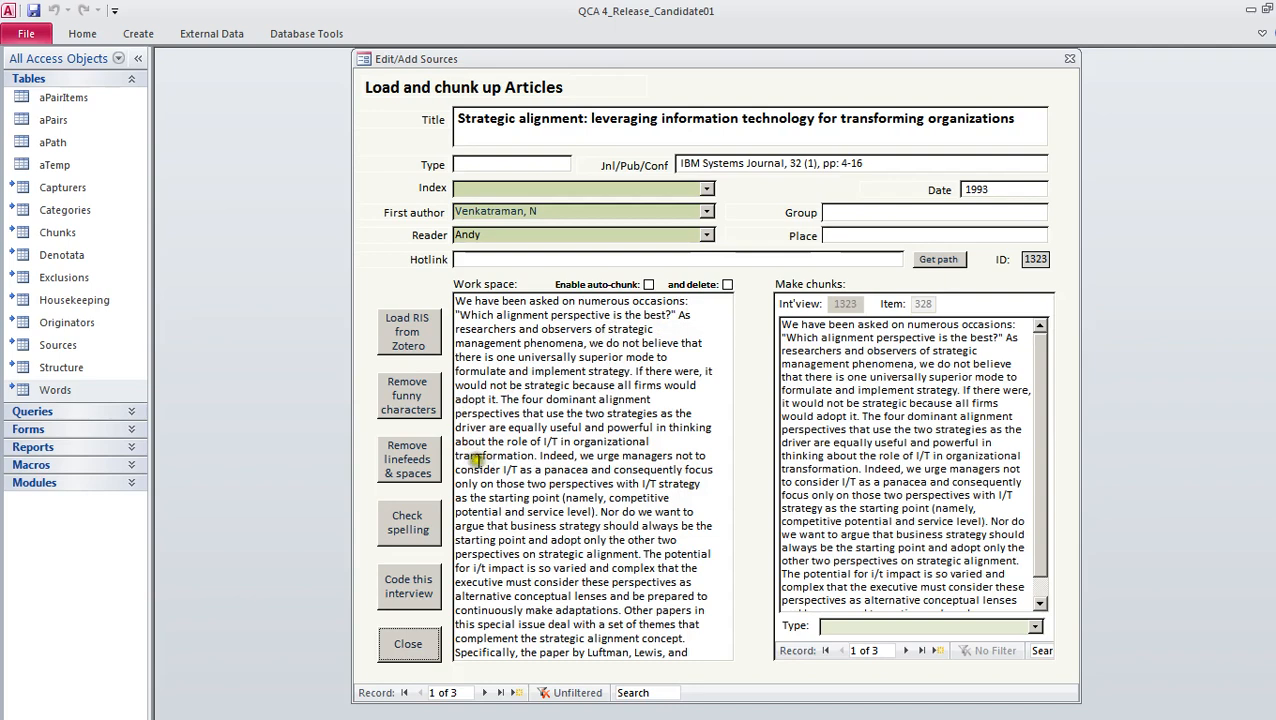
Insert two line breaks in the work space text of the Strategic alignment source and strip them with Remove linefeeds & spaces
{"action": "left_click", "coordinate": [413, 474]}
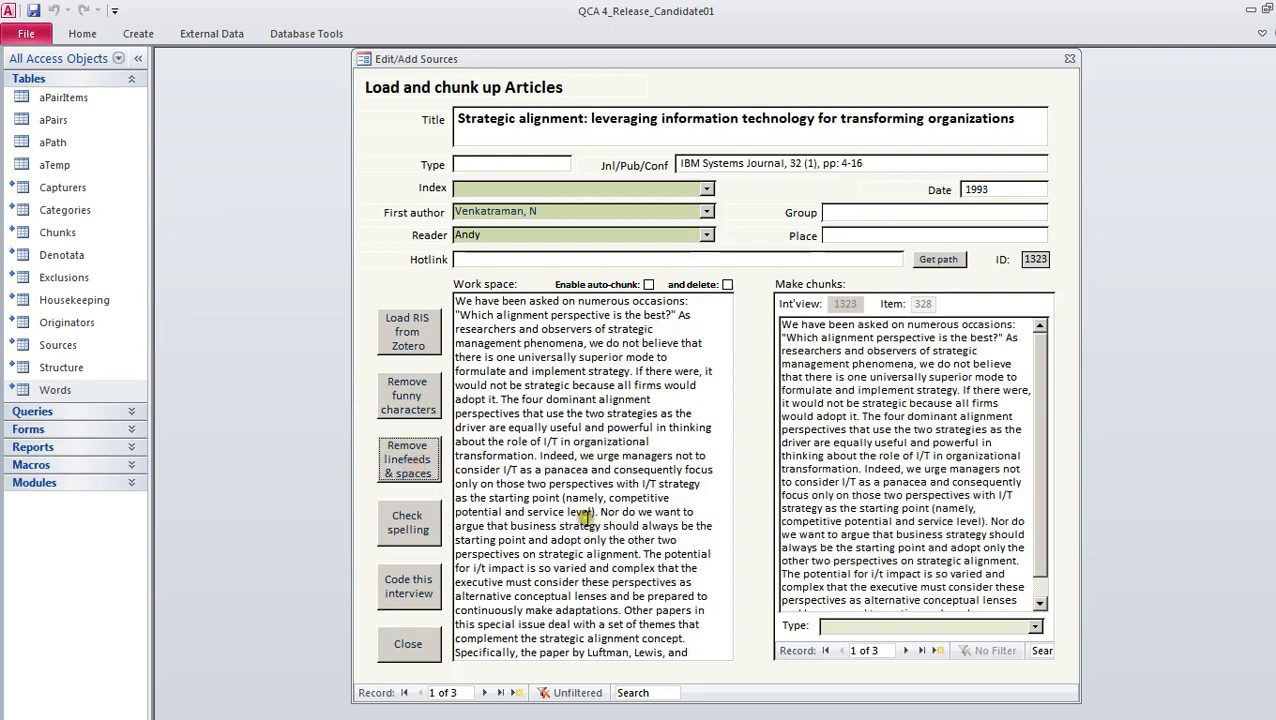
{"action": "left_click", "coordinate": [662, 402]}
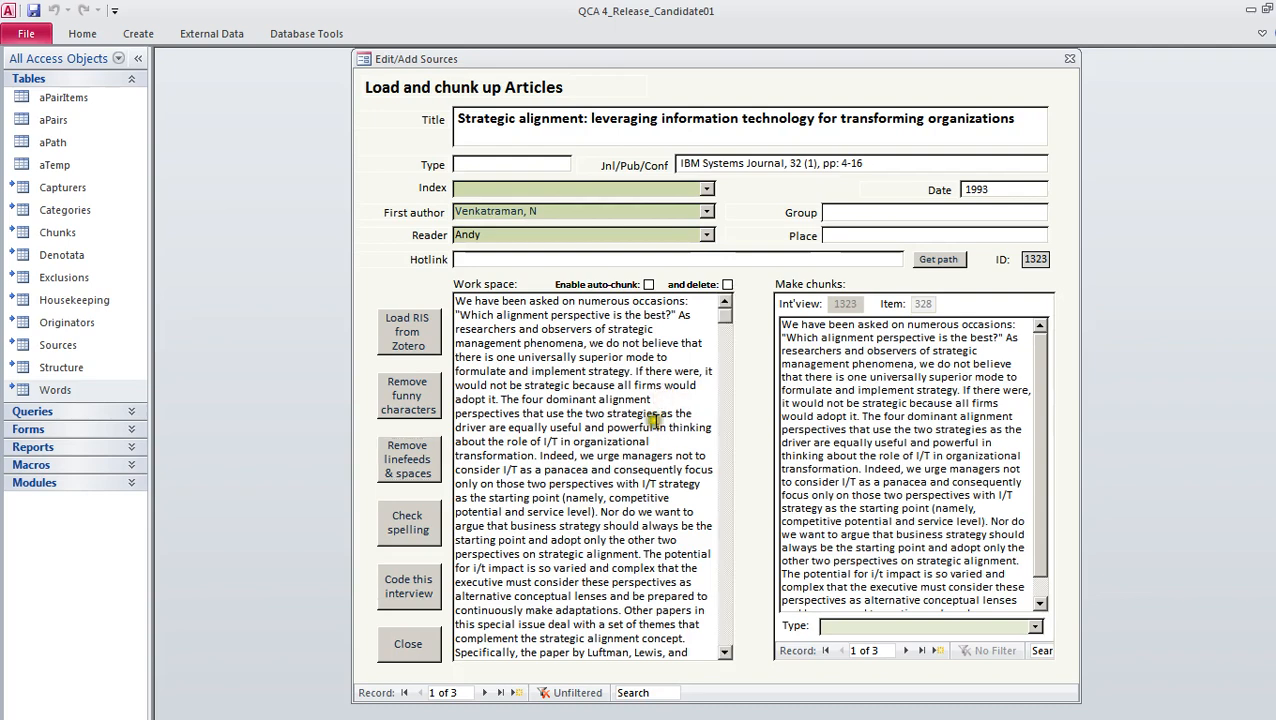
{"action": "key", "text": "Up"}
{"action": "key", "text": "Return"}
{"action": "key", "text": "Up"}
{"action": "key", "text": "Up"}
{"action": "key", "text": "Up"}
{"action": "key", "text": "Up"}
{"action": "key", "text": "Up"}
{"action": "key", "text": "Return"}
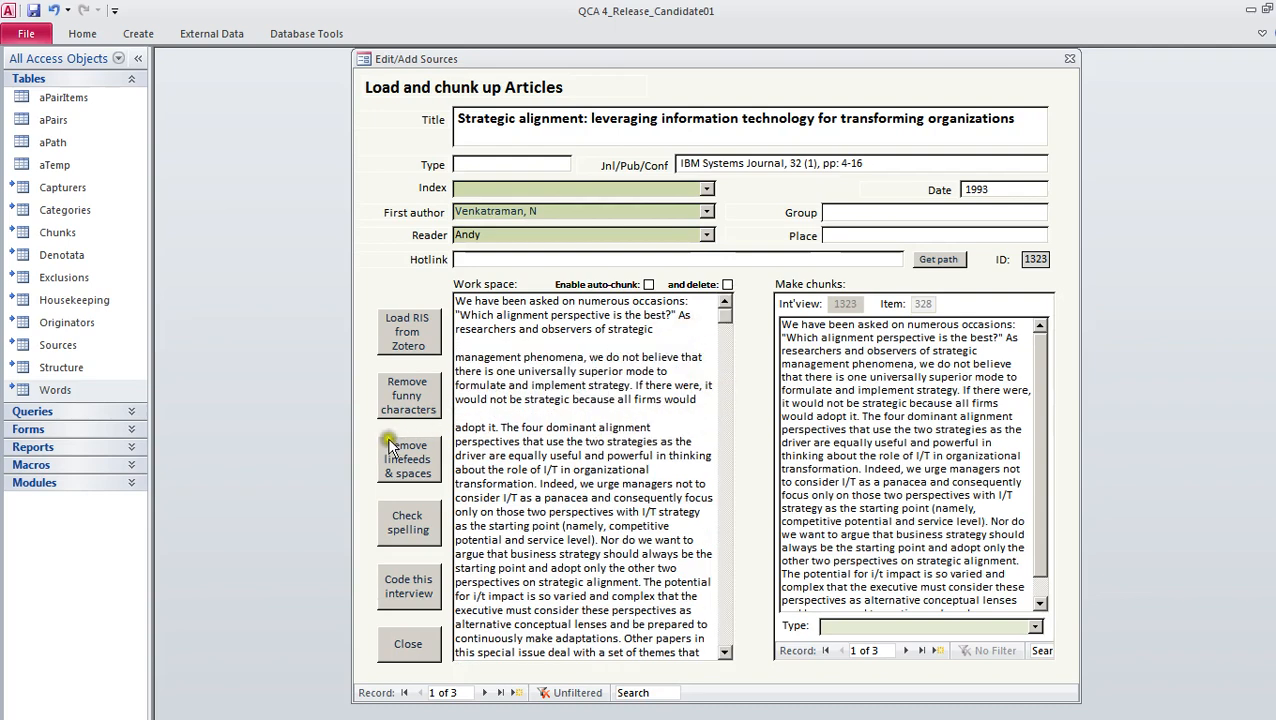
{"action": "left_click", "coordinate": [417, 477]}
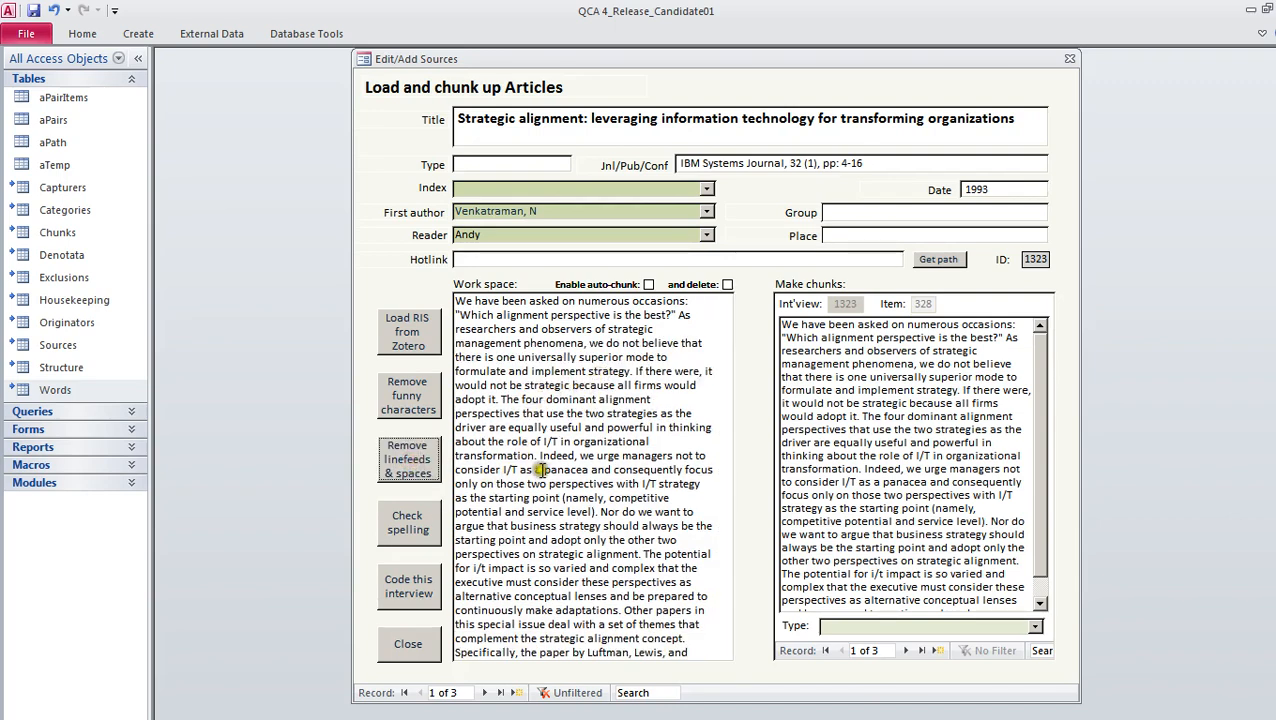
Start a spelling check on the Strategic alignment source's work space text and cancel it
{"action": "left_click", "coordinate": [418, 526]}
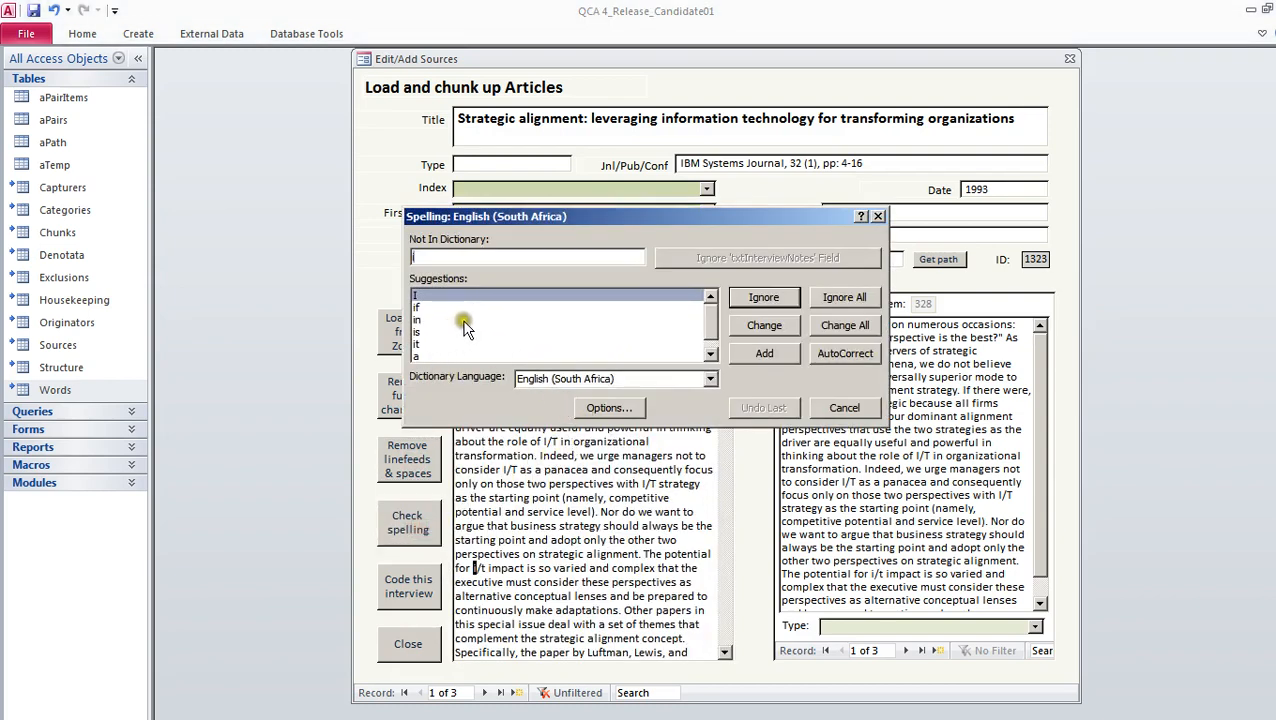
{"action": "left_click", "coordinate": [836, 407]}
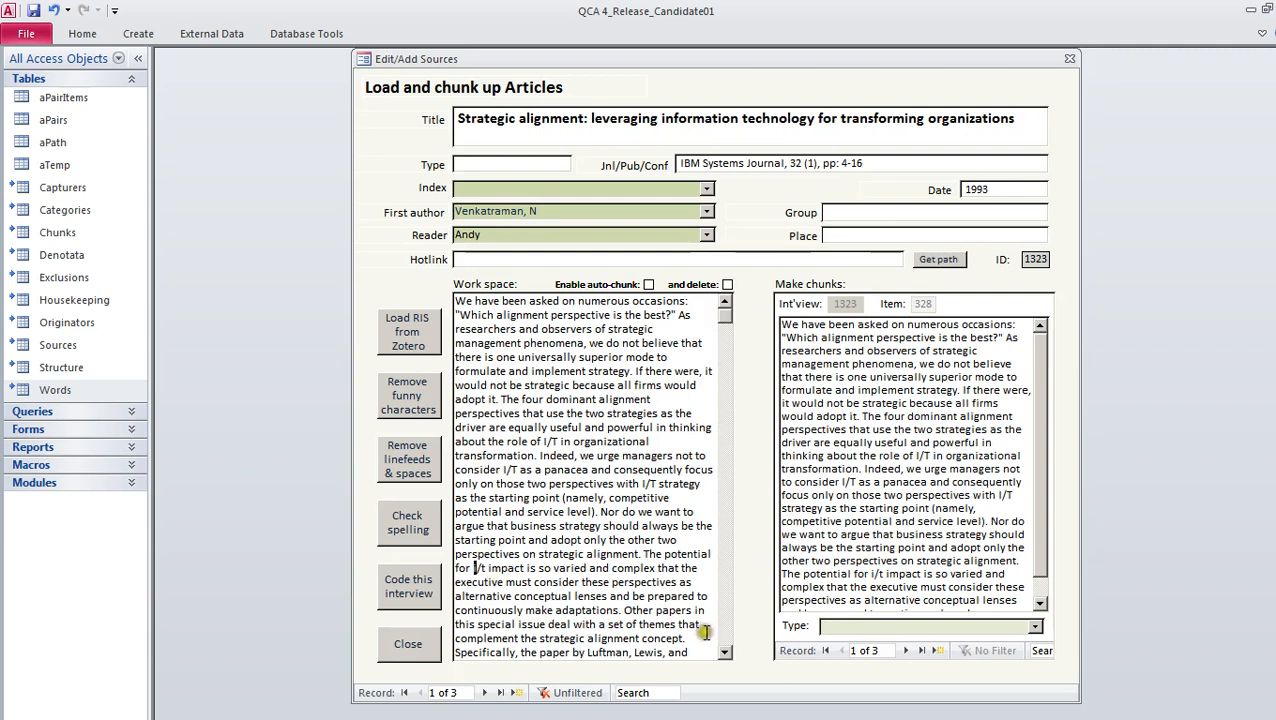
Return to the critical research article and copy its first quotation, from "First, it has defined" to "information systems", into a new chunk
{"action": "left_click", "coordinate": [503, 694]}
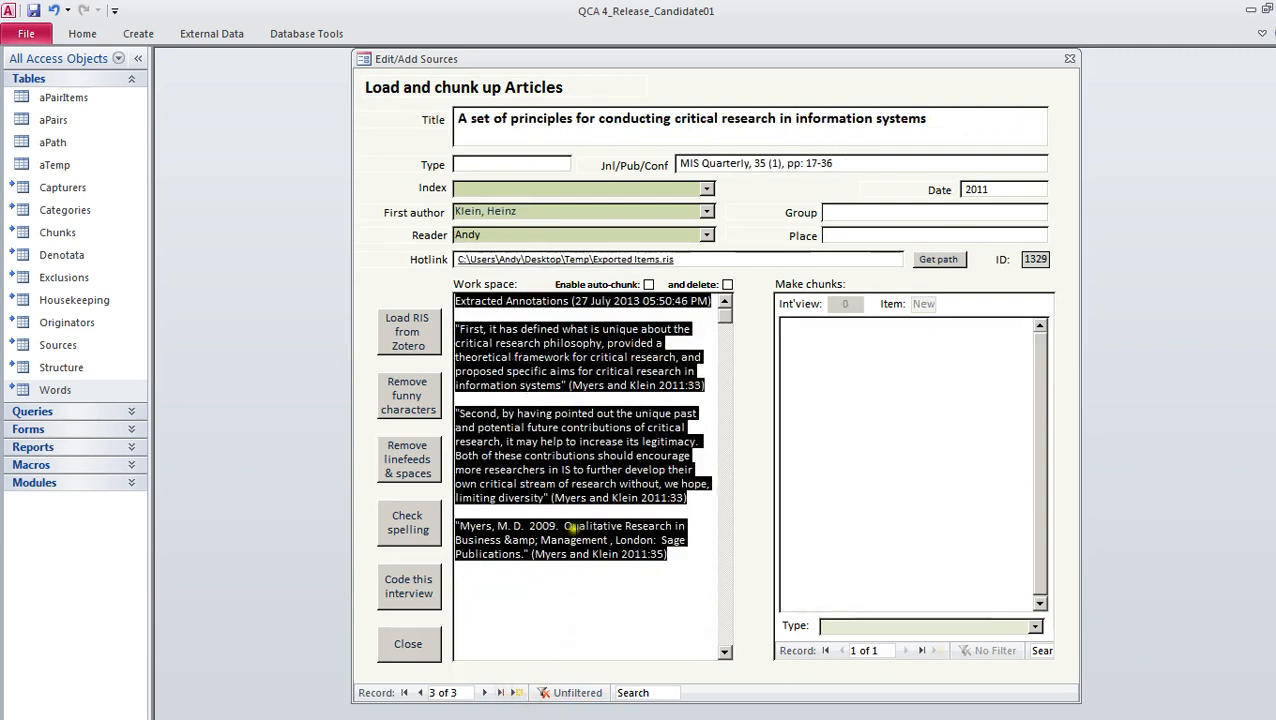
{"action": "left_click", "coordinate": [518, 328]}
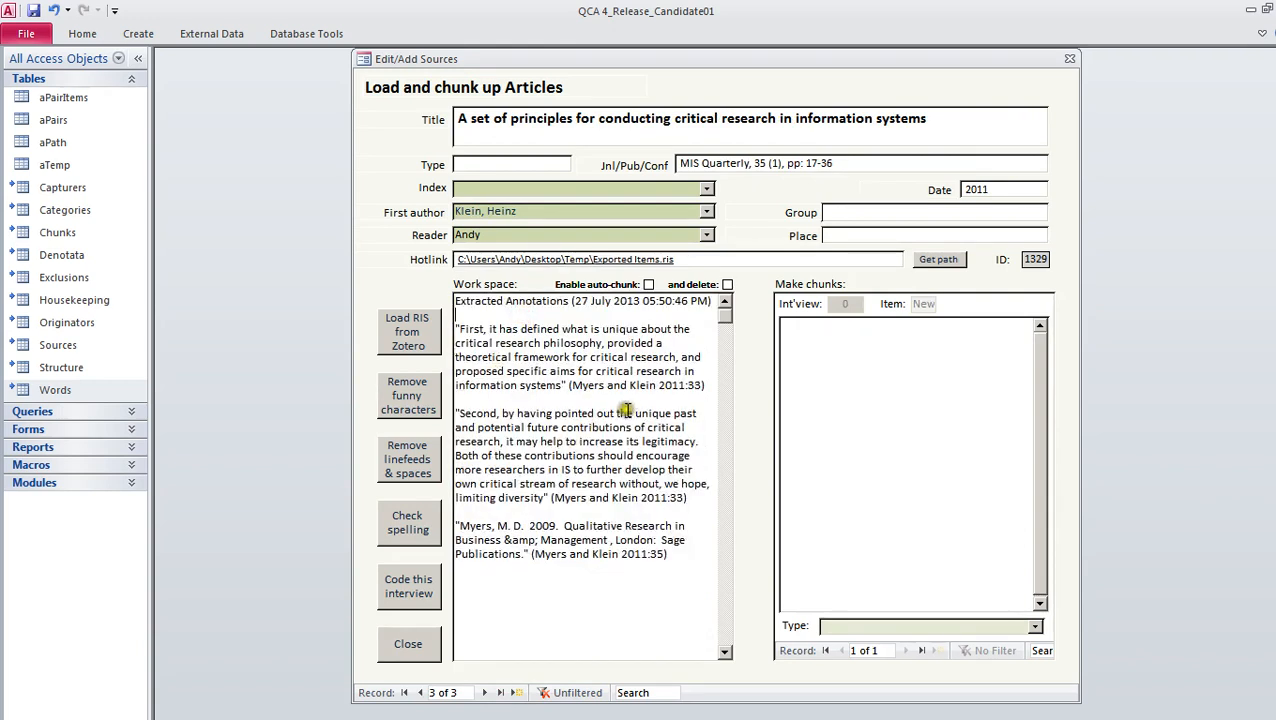
{"action": "left_click_drag", "start_coordinate": [565, 386], "coordinate": [463, 330]}
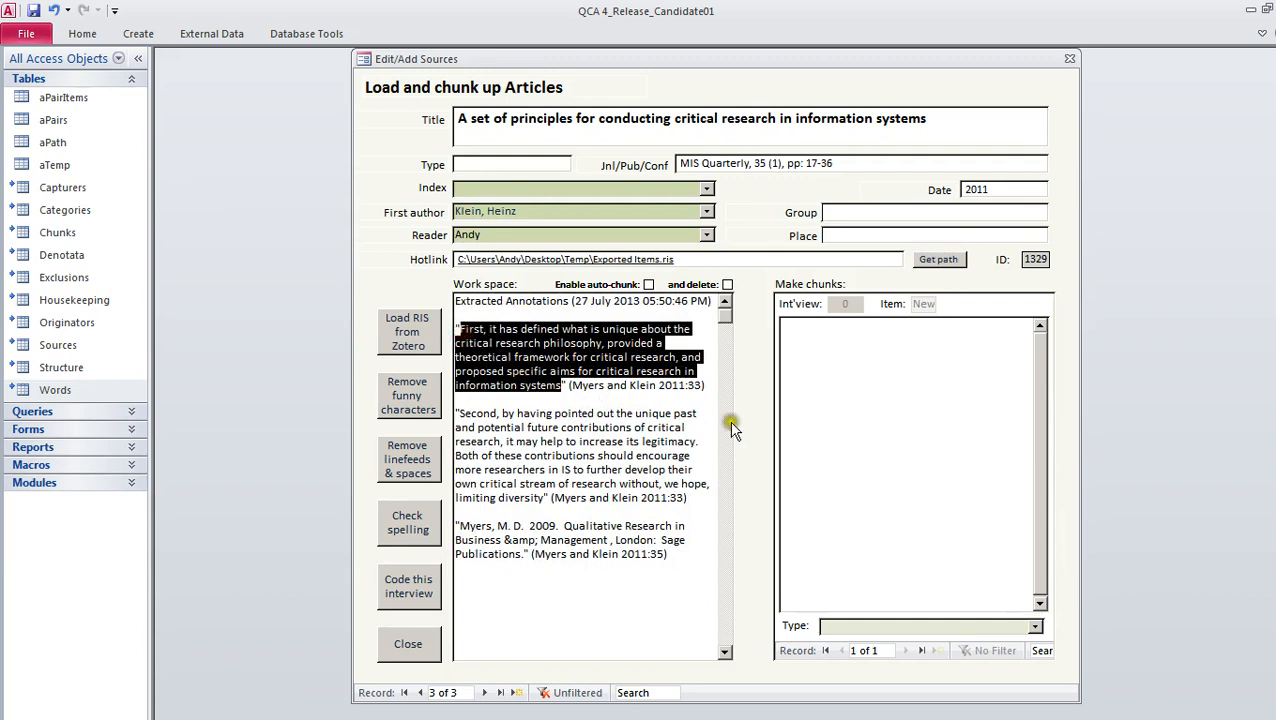
{"action": "left_click", "coordinate": [858, 383]}
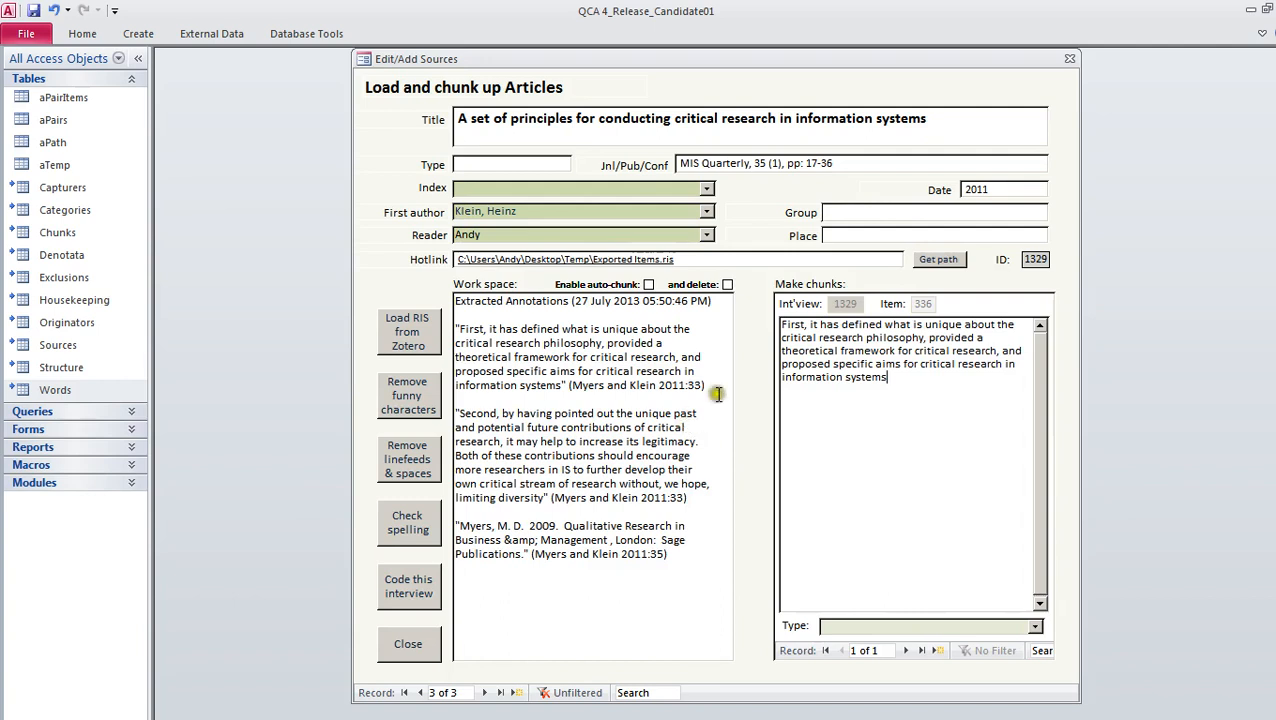
Delete the annotations heading and the already chunked first quotation with its citation from the work space
{"action": "mouse_move", "coordinate": [712, 397]}
{"action": "left_mouse_down"}
{"action": "mouse_move", "coordinate": [606, 386]}
{"action": "mouse_move", "coordinate": [445, 305]}
{"action": "left_mouse_up"}
{"action": "key", "text": "Delete"}
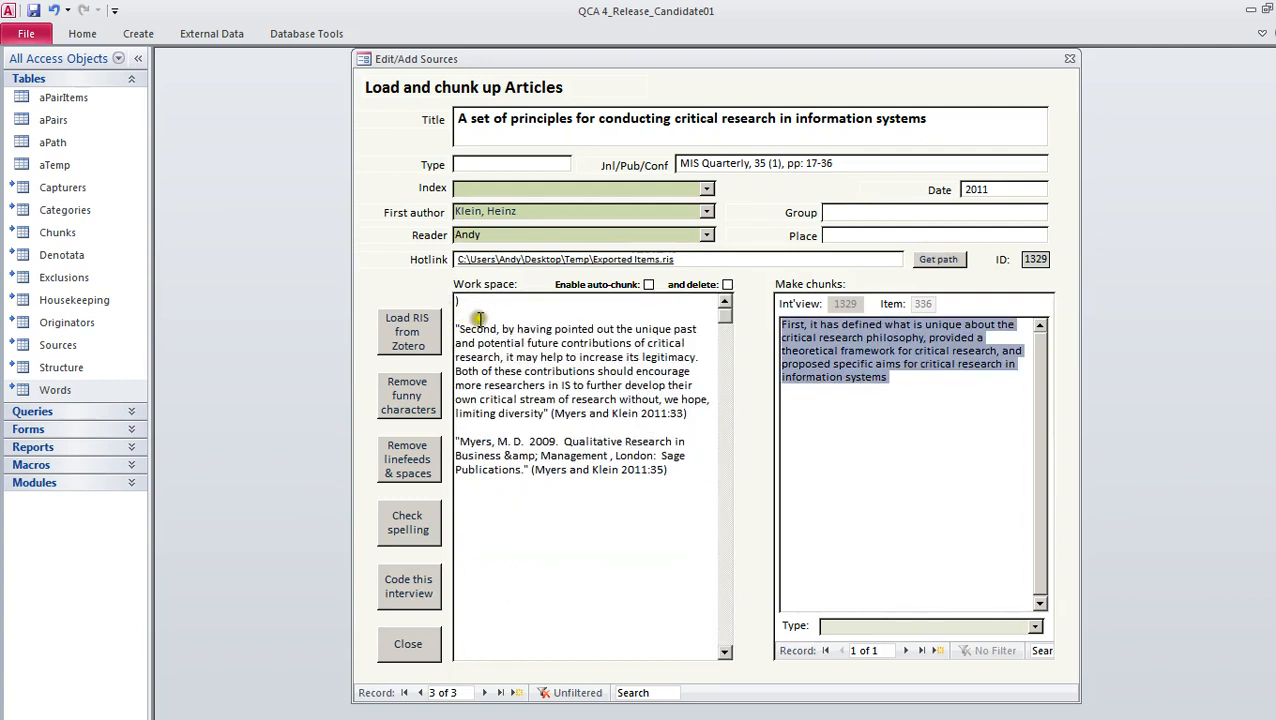
{"action": "key", "text": "Delete"}
{"action": "key", "text": "Delete"}
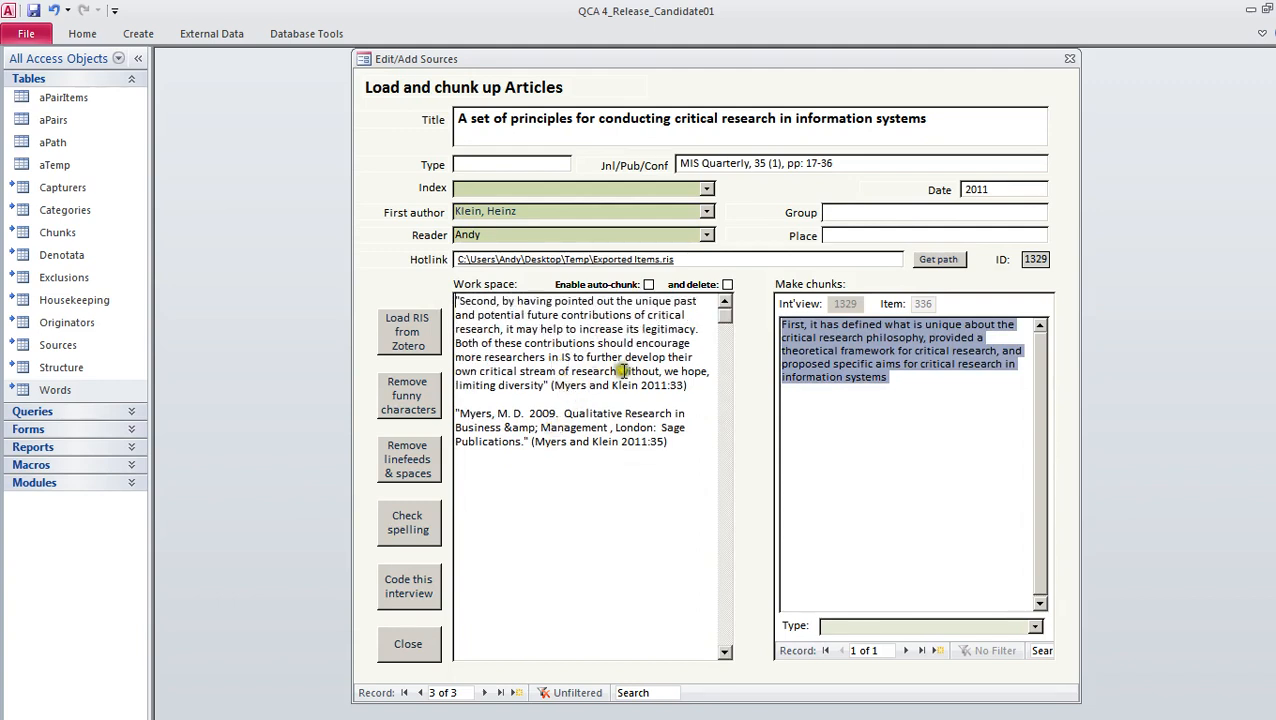
Enable auto-chunk with deletion and chunk the second quotation, from "Second, by having pointed out" to "limiting diversity", into a new record
{"action": "left_click", "coordinate": [648, 285]}
{"action": "left_click", "coordinate": [727, 285]}
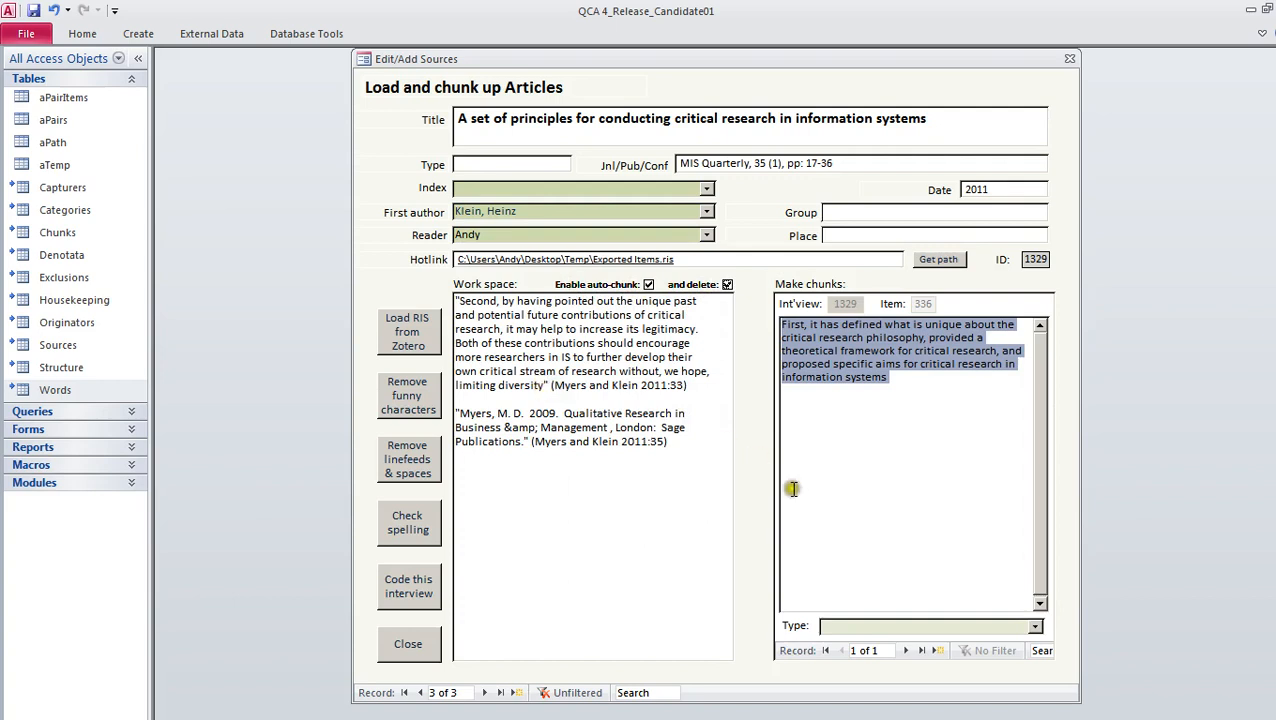
{"action": "left_click", "coordinate": [903, 649]}
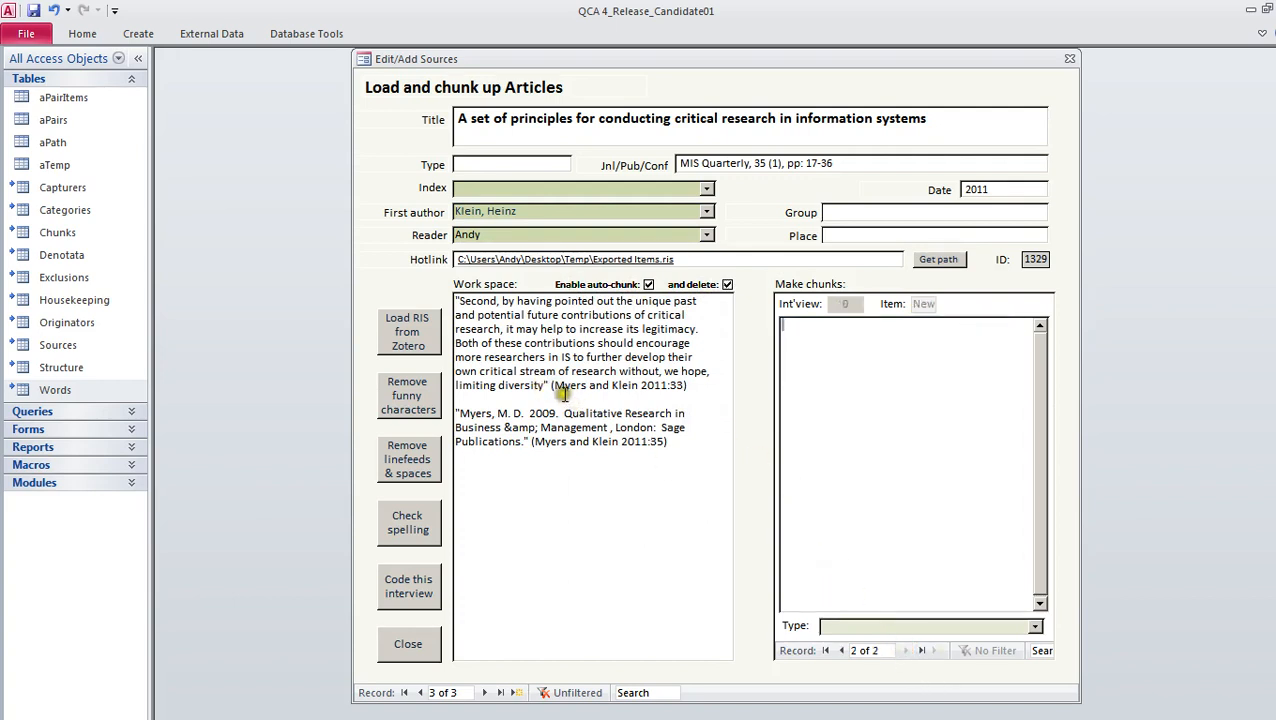
{"action": "left_click_drag", "start_coordinate": [545, 388], "coordinate": [460, 302]}
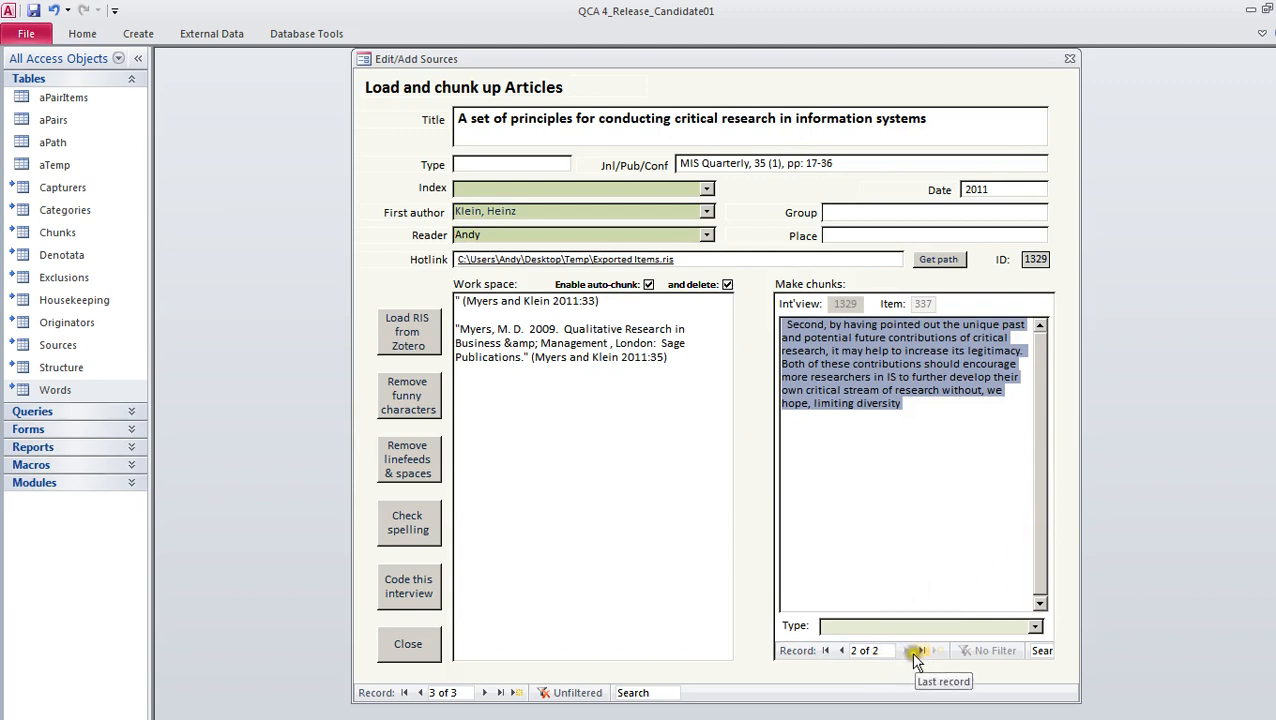
Chunk the "Qualitative Research in Business & Management" citation into a new record and set its type to Reference
{"action": "left_click", "coordinate": [940, 650]}
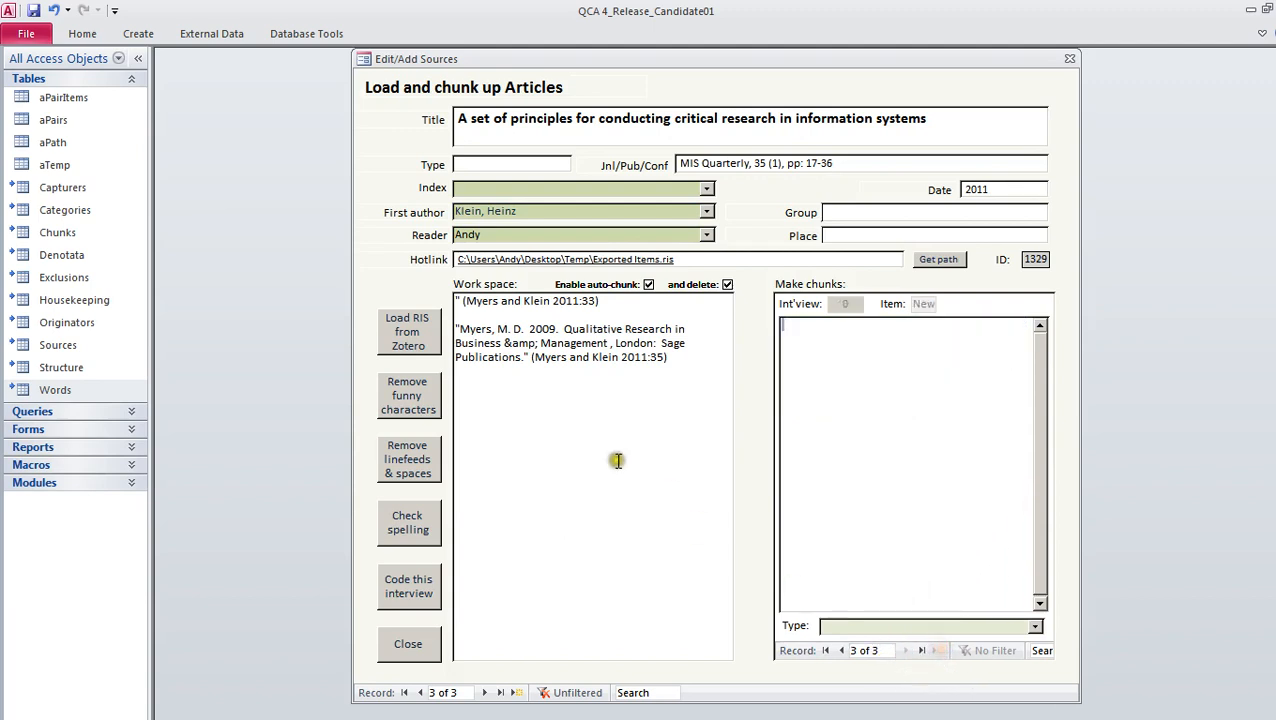
{"action": "left_click", "coordinate": [656, 357]}
{"action": "left_click_drag", "start_coordinate": [656, 357], "coordinate": [450, 332]}
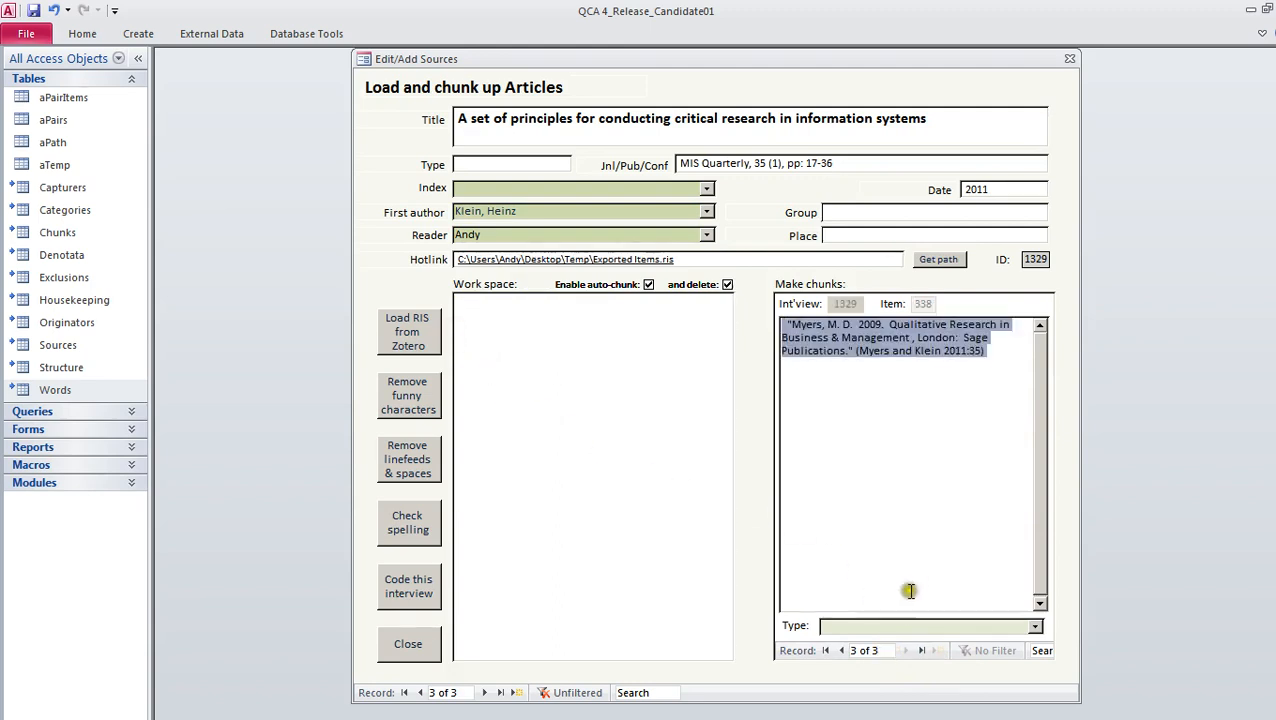
{"action": "left_click", "coordinate": [1036, 628]}
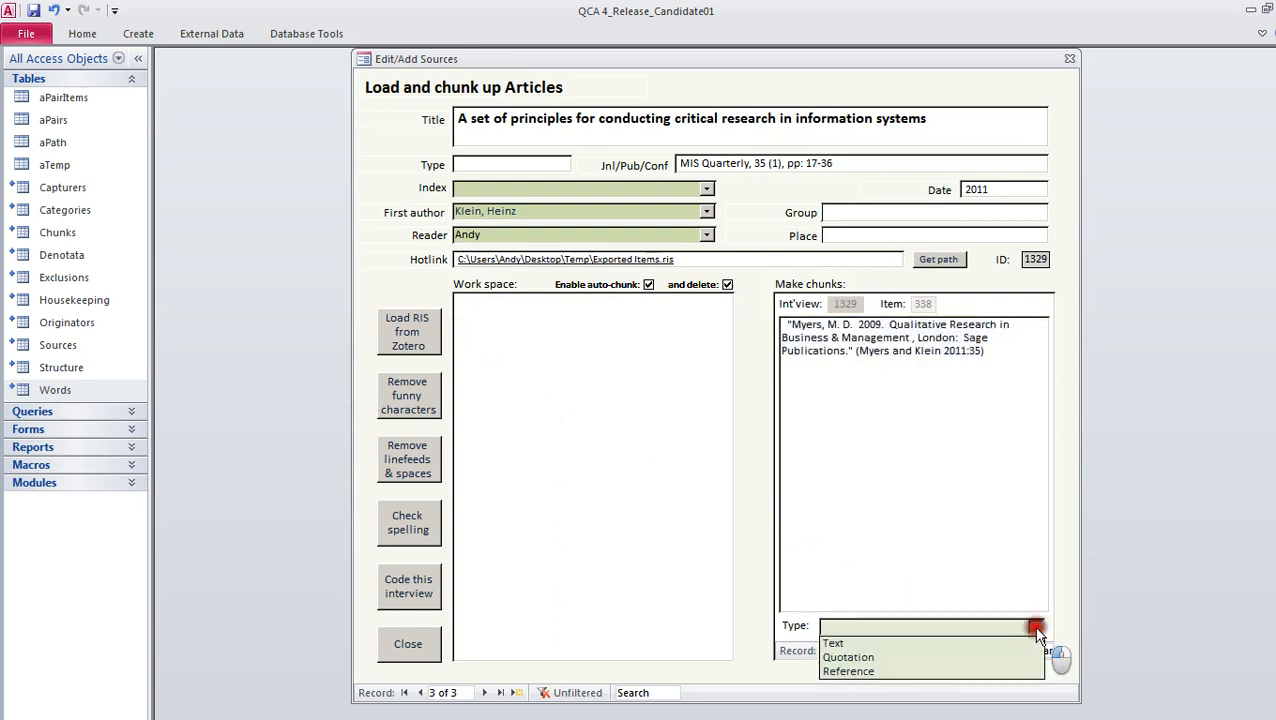
{"action": "left_click", "coordinate": [904, 672]}
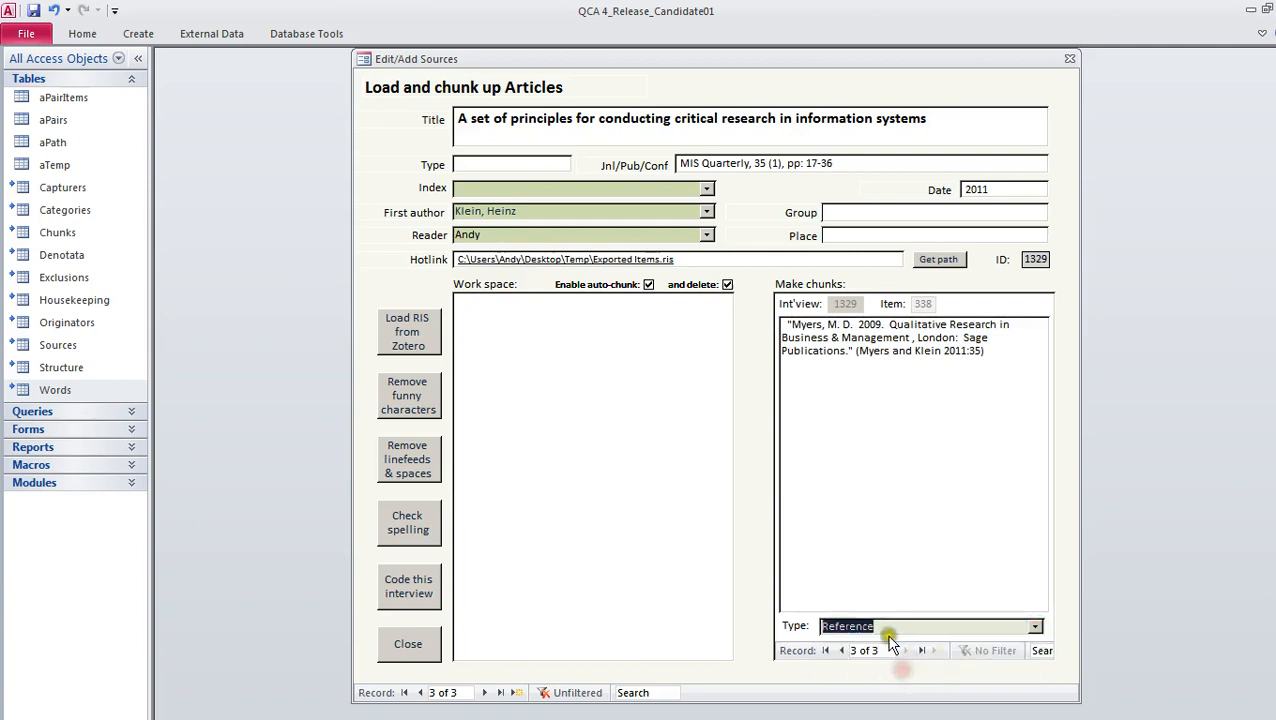
Set the type of the second and first chunks to Quotation
{"action": "left_click", "coordinate": [840, 651]}
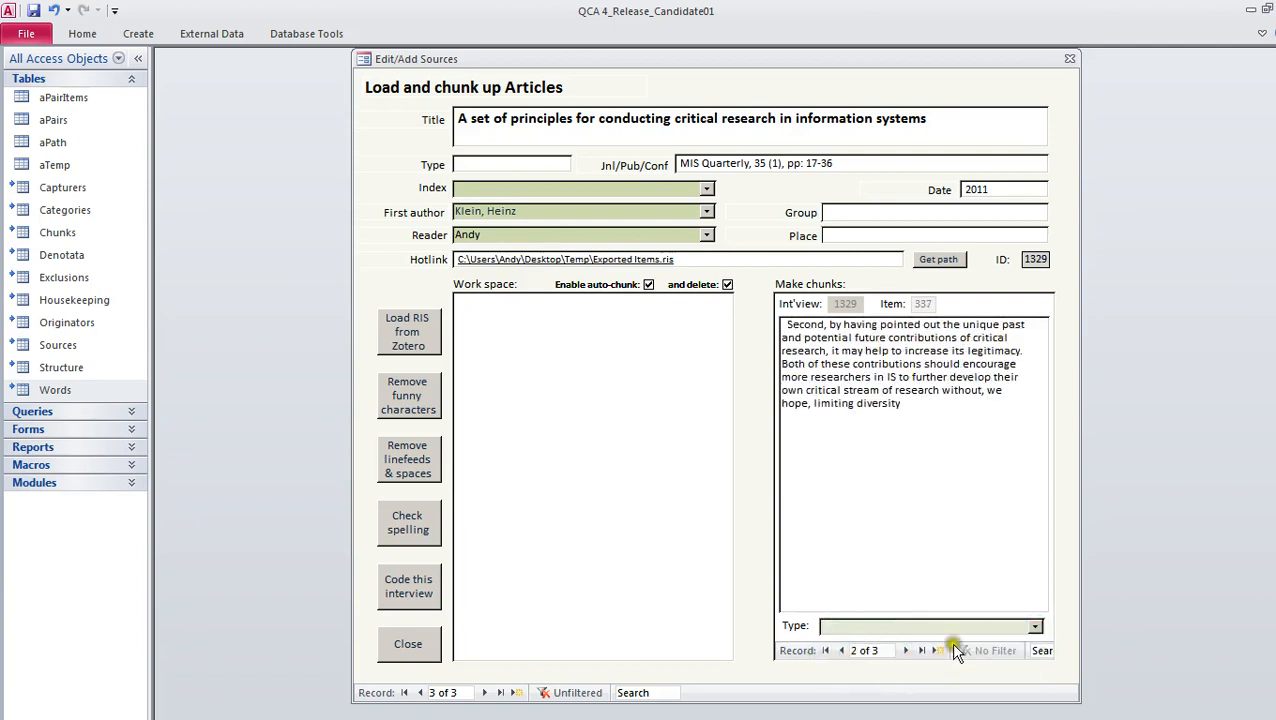
{"action": "left_click", "coordinate": [1034, 626]}
{"action": "left_click", "coordinate": [985, 657]}
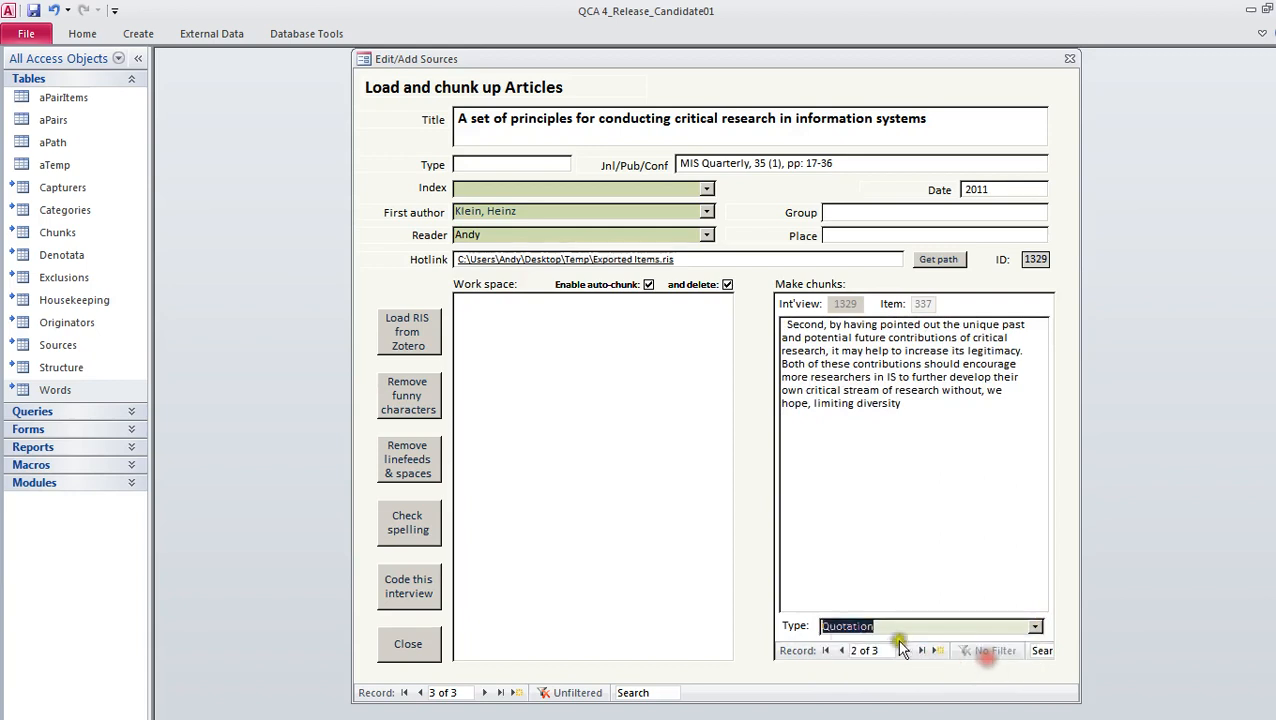
{"action": "left_click", "coordinate": [840, 651]}
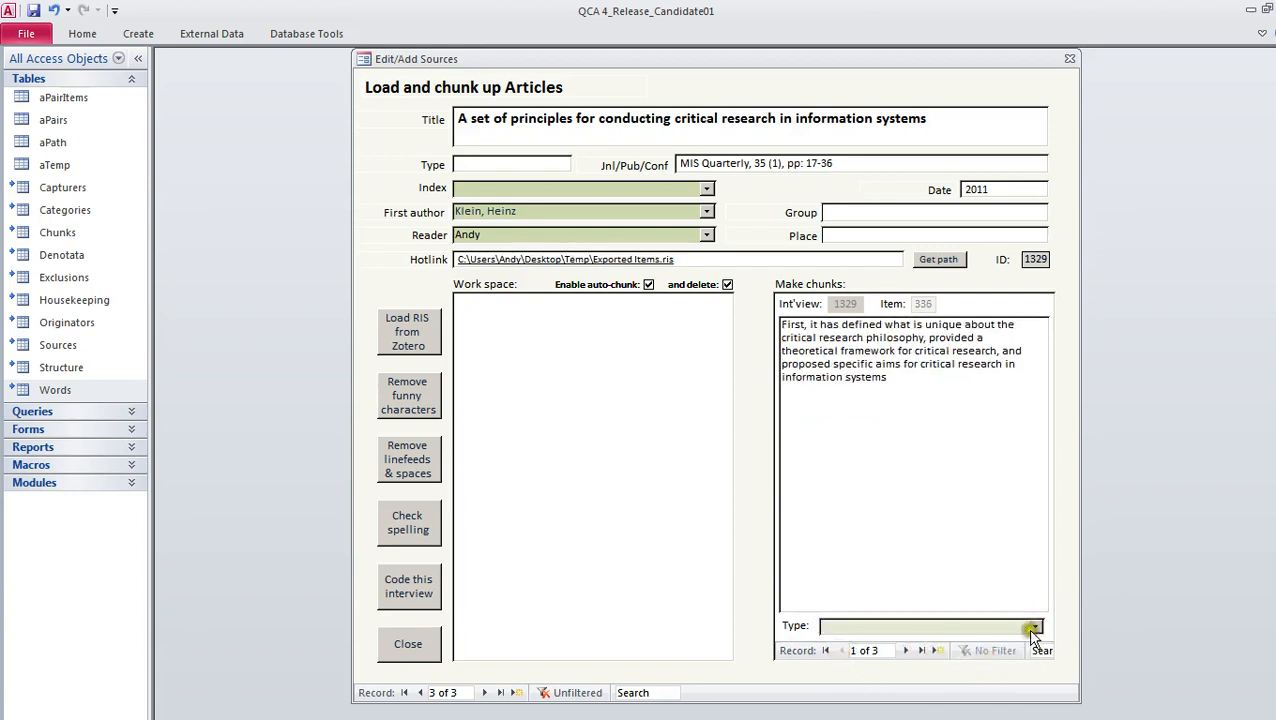
{"action": "left_click", "coordinate": [1034, 626]}
{"action": "left_click", "coordinate": [918, 658]}
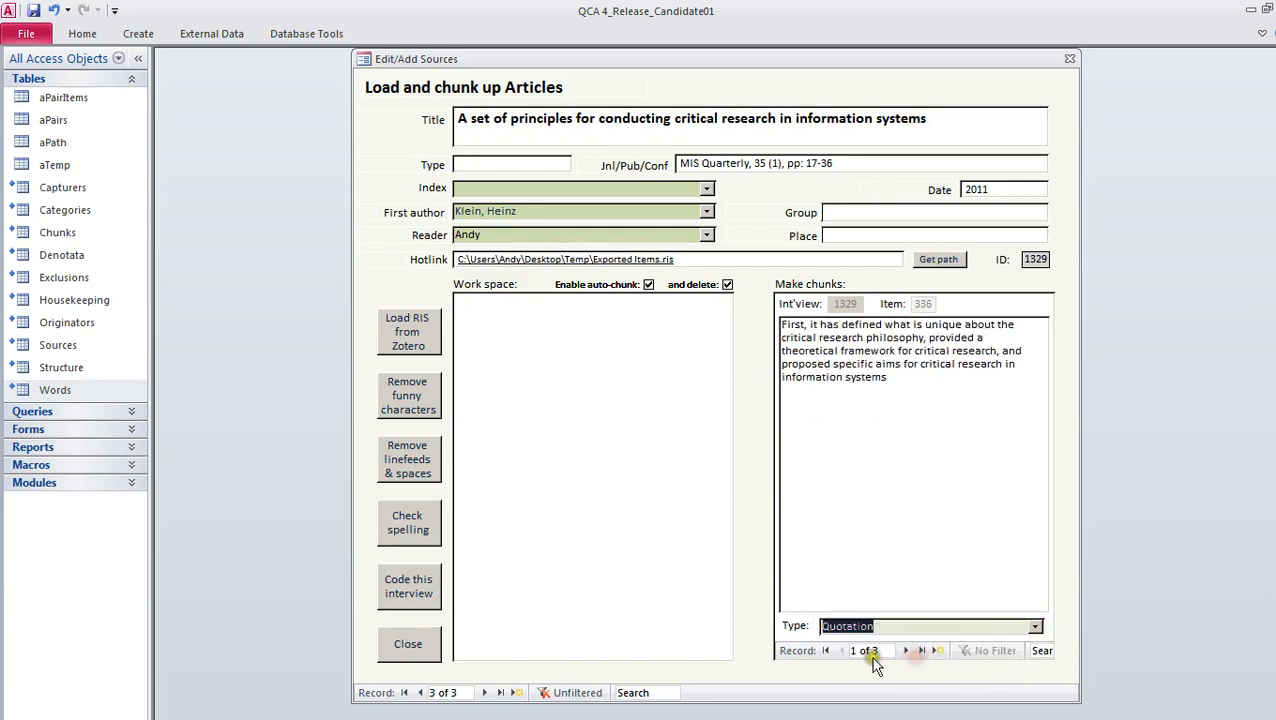
Add a fourth chunk to the source with a personal note beginning "This is my" and assign it a type
{"action": "left_click", "coordinate": [933, 651]}
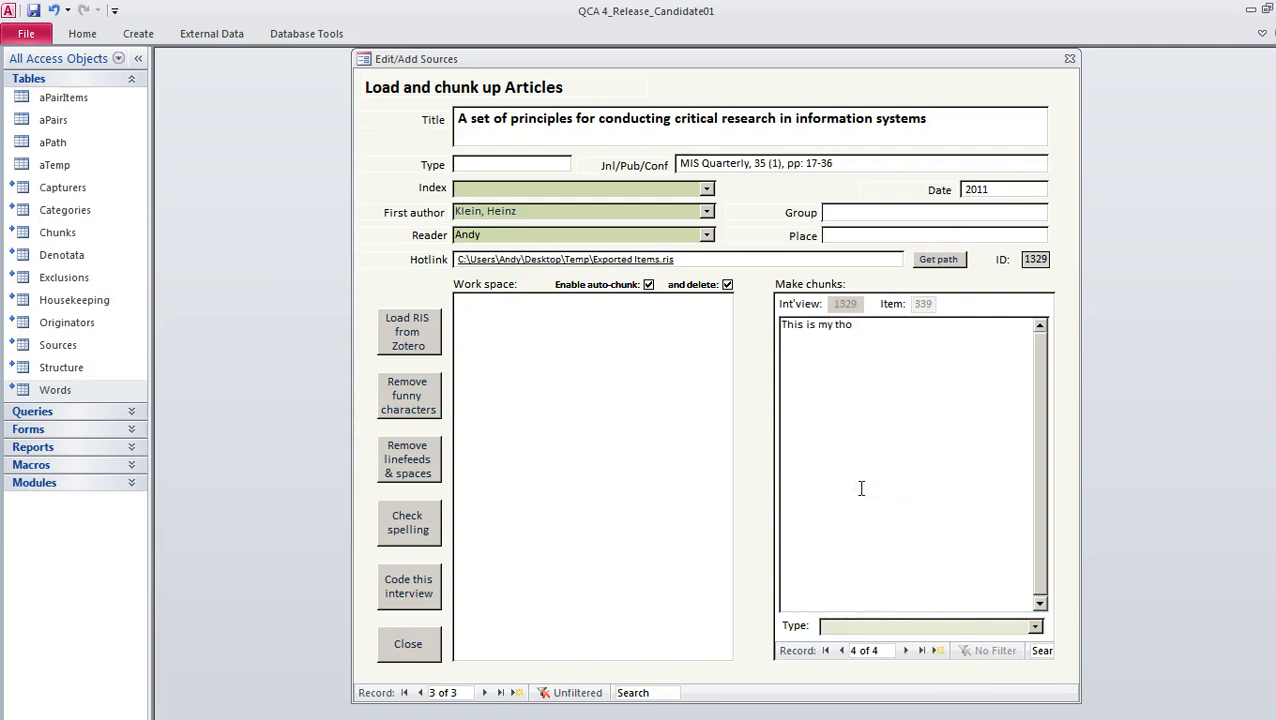
{"action": "left_click", "coordinate": [1035, 626]}
{"action": "left_click", "coordinate": [966, 639]}
{"action": "key", "text": "Tab"}
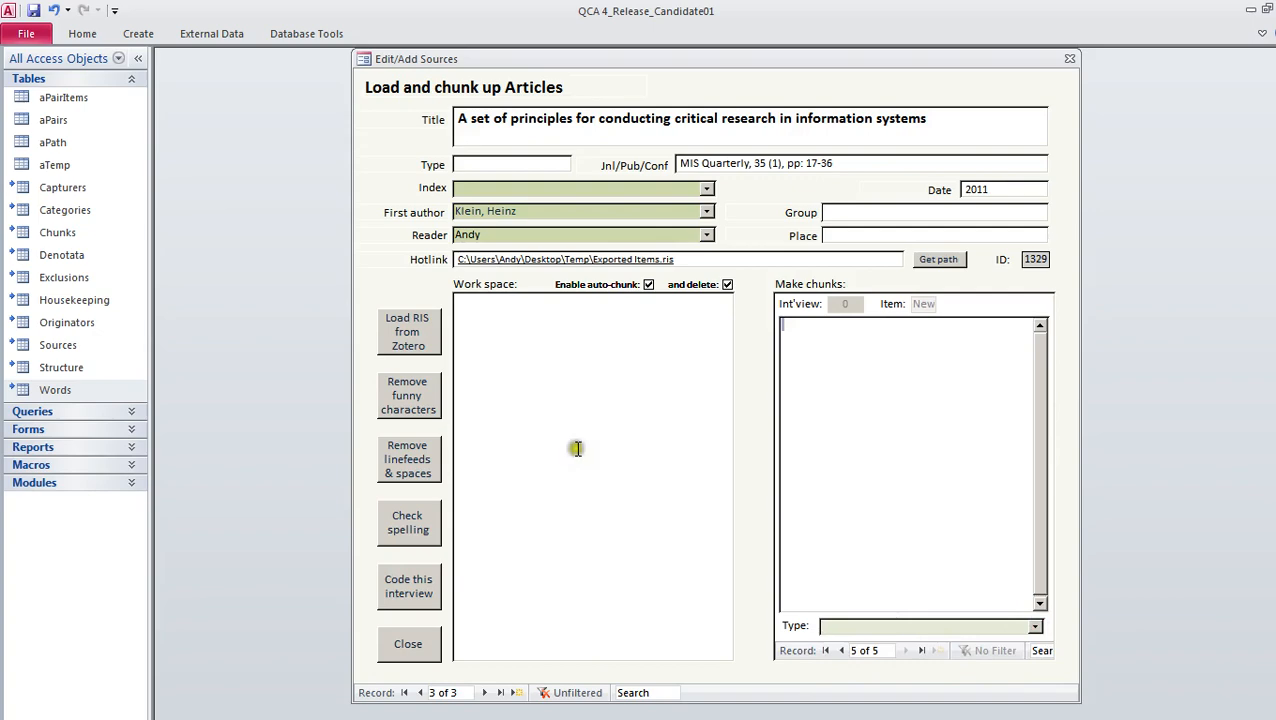
Look at the previous source record and the blank new one, and return to the critical research article
{"action": "left_click", "coordinate": [419, 693]}
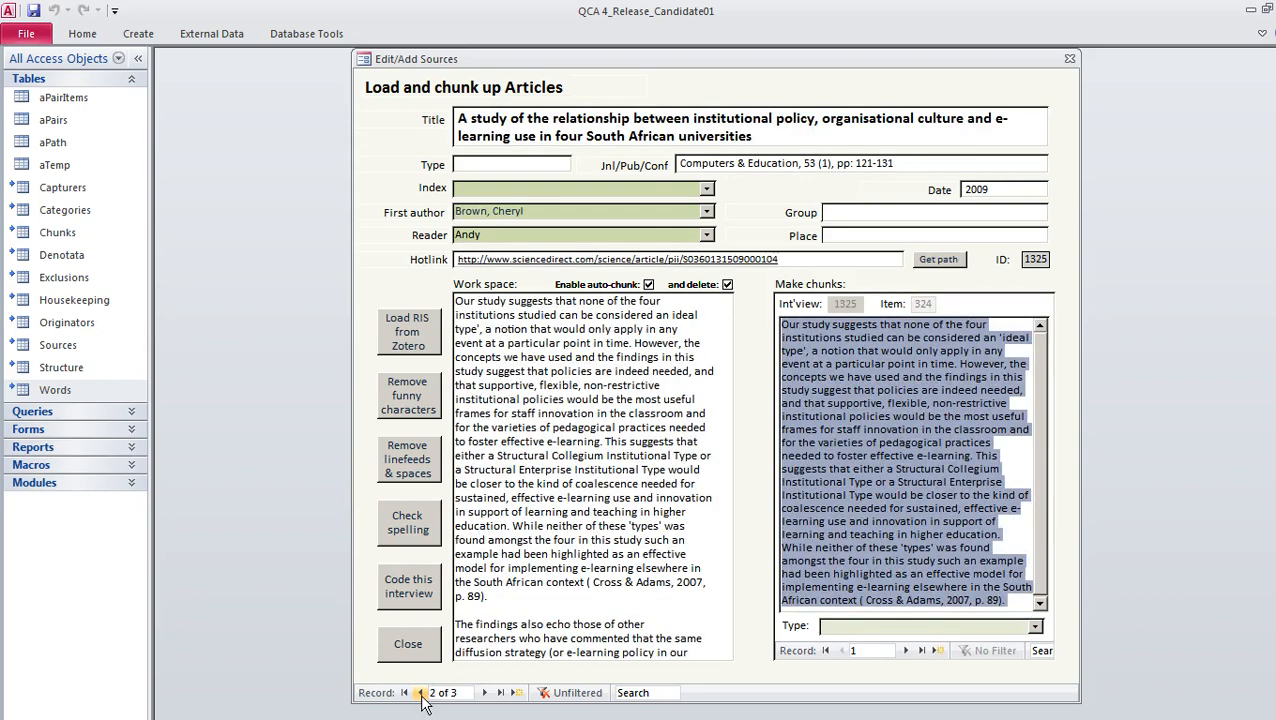
{"action": "left_click", "coordinate": [484, 693]}
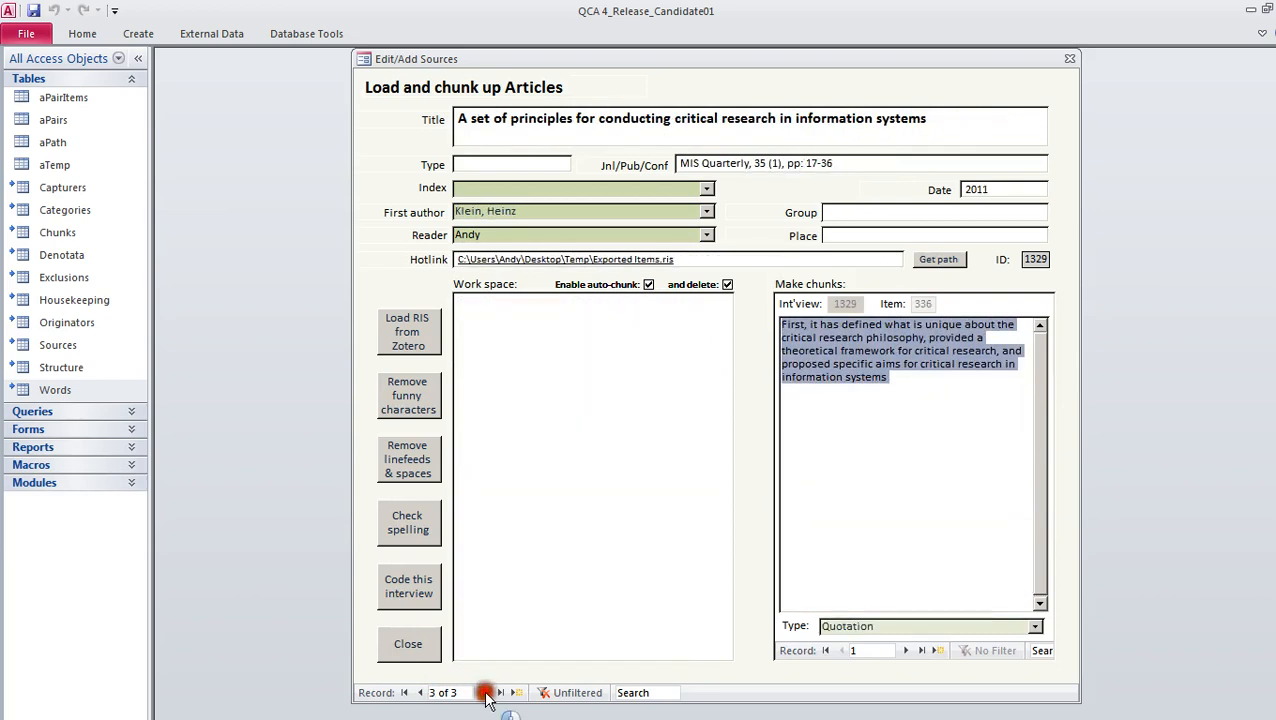
{"action": "left_click", "coordinate": [485, 693]}
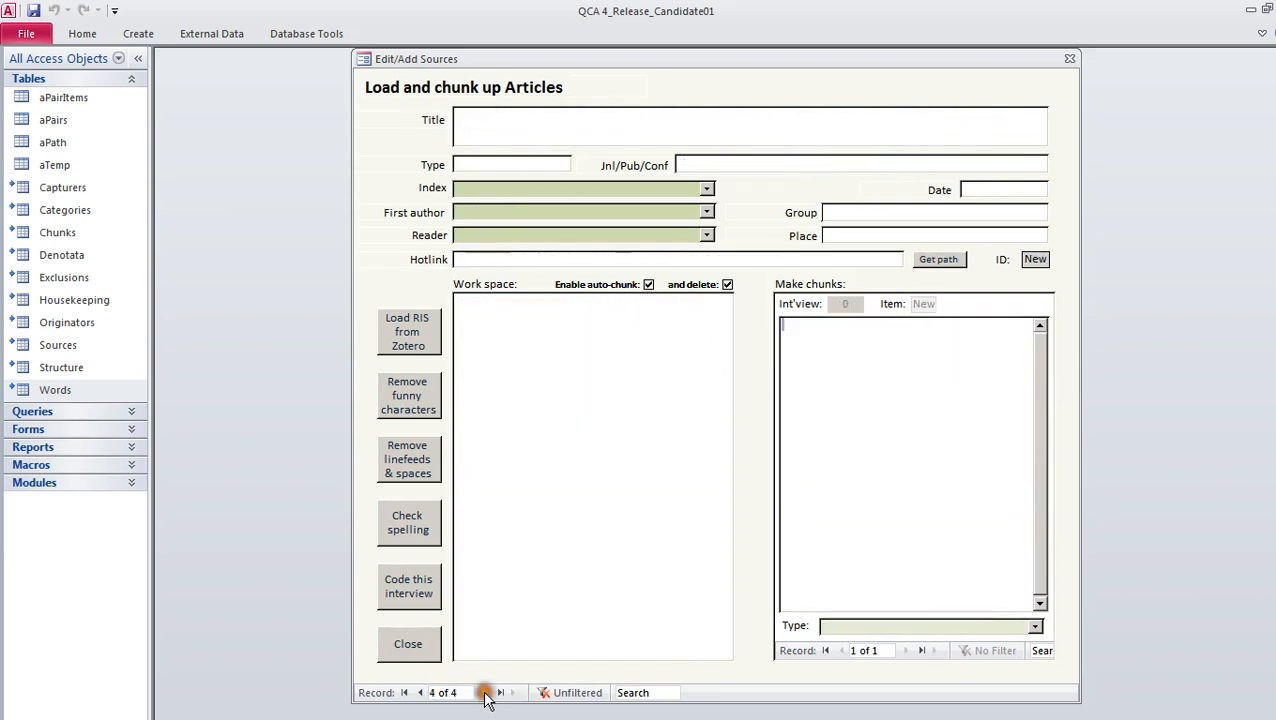
{"action": "left_click", "coordinate": [420, 693]}
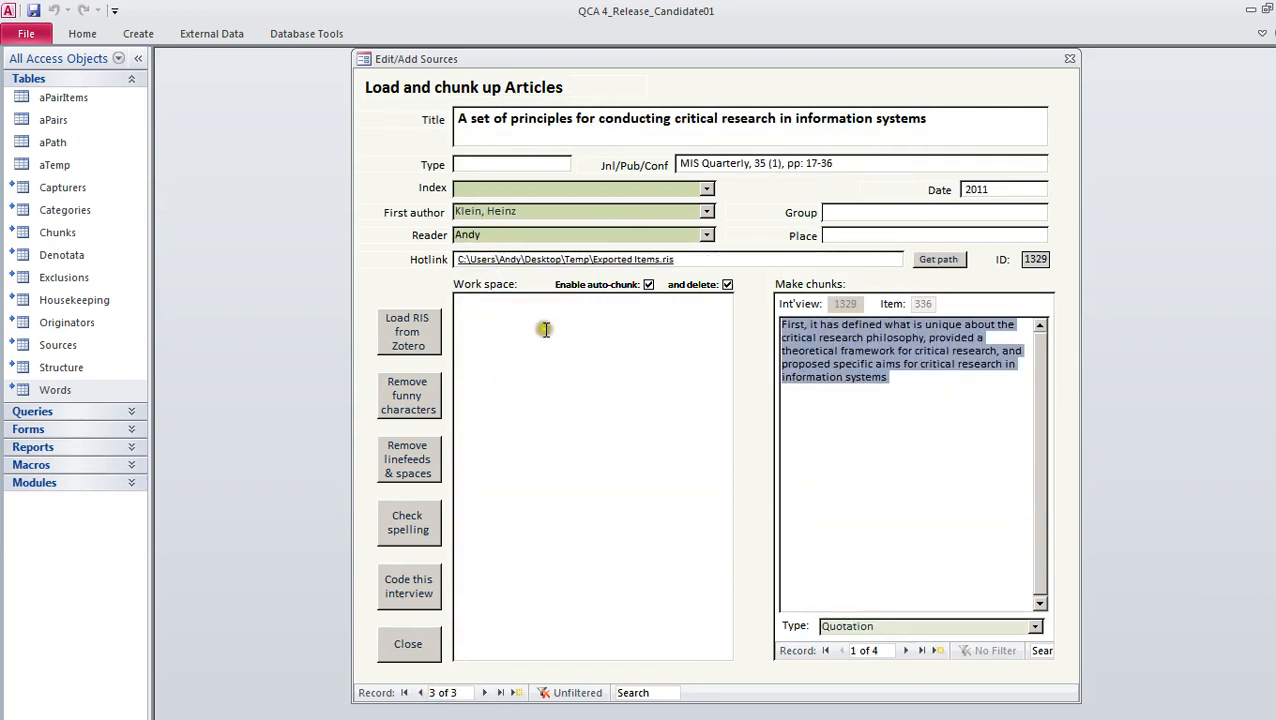
Open the article's coding form and copy the phrase "critical research philosophy" from the first chunk
{"action": "left_click", "coordinate": [412, 590]}
{"action": "left_click_drag", "start_coordinate": [1080, 16], "coordinate": [652, 57]}
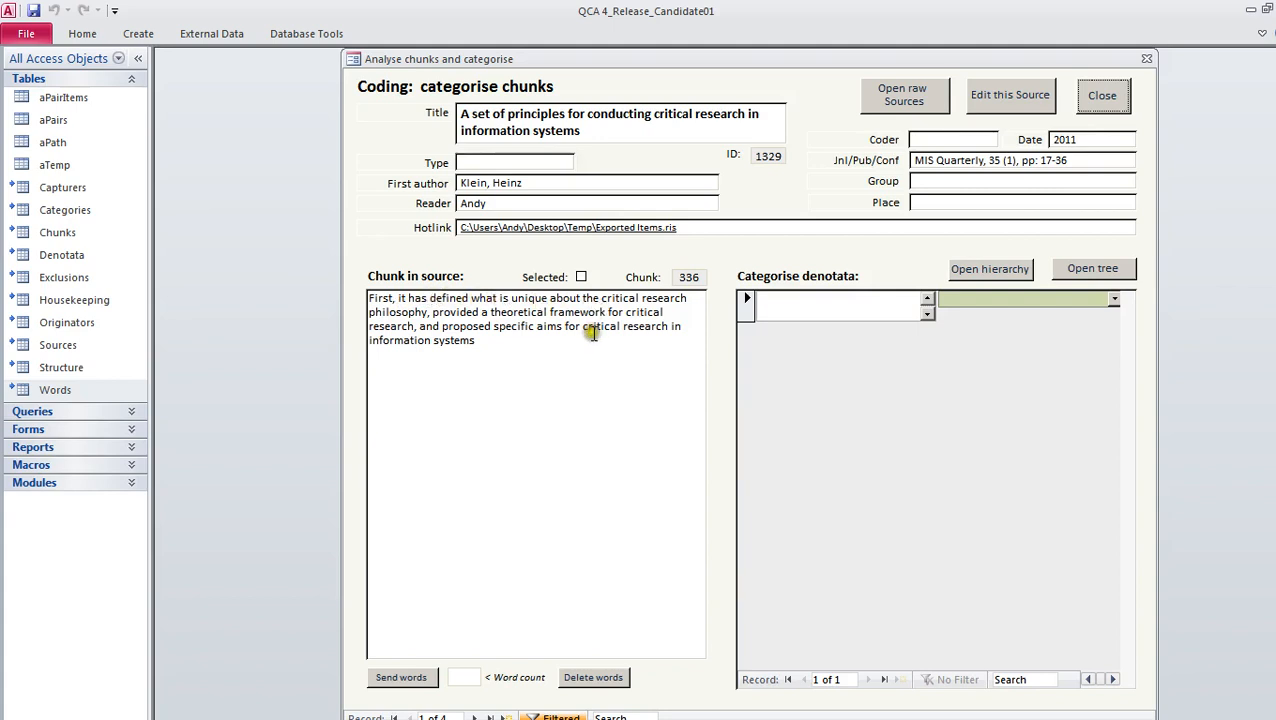
{"action": "left_click_drag", "start_coordinate": [603, 298], "coordinate": [430, 313]}
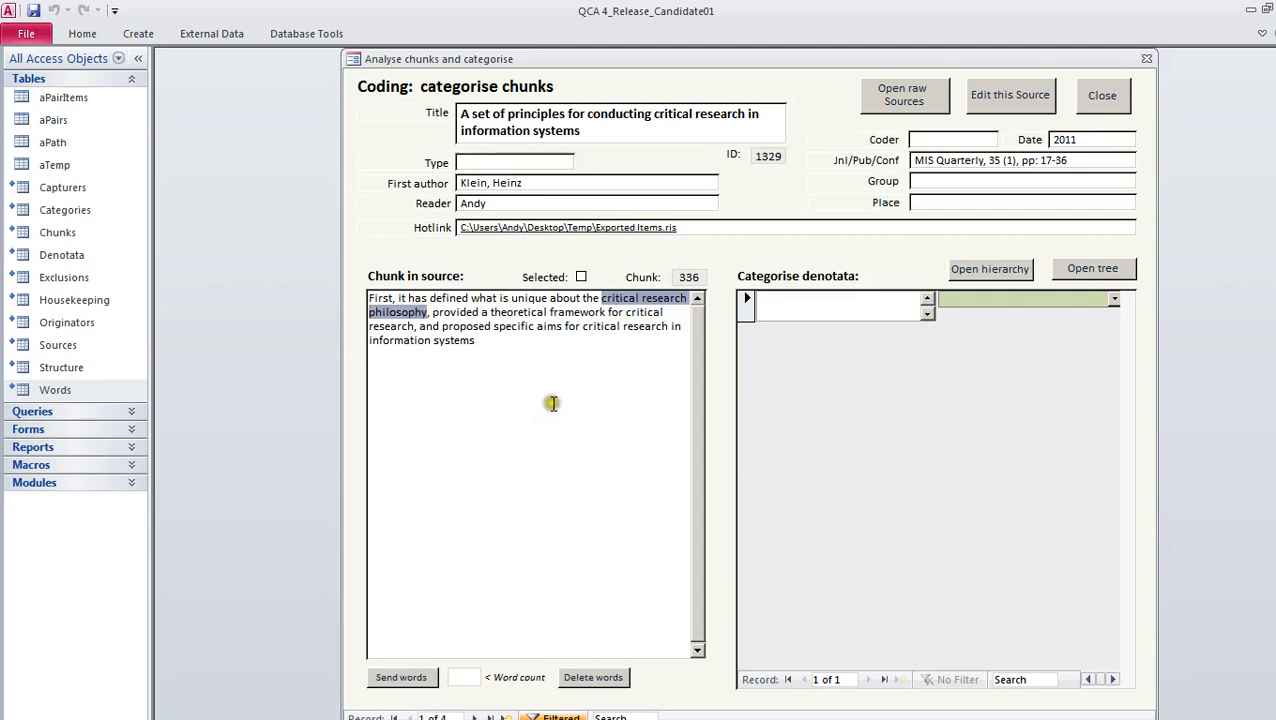
{"action": "left_click", "coordinate": [770, 315]}
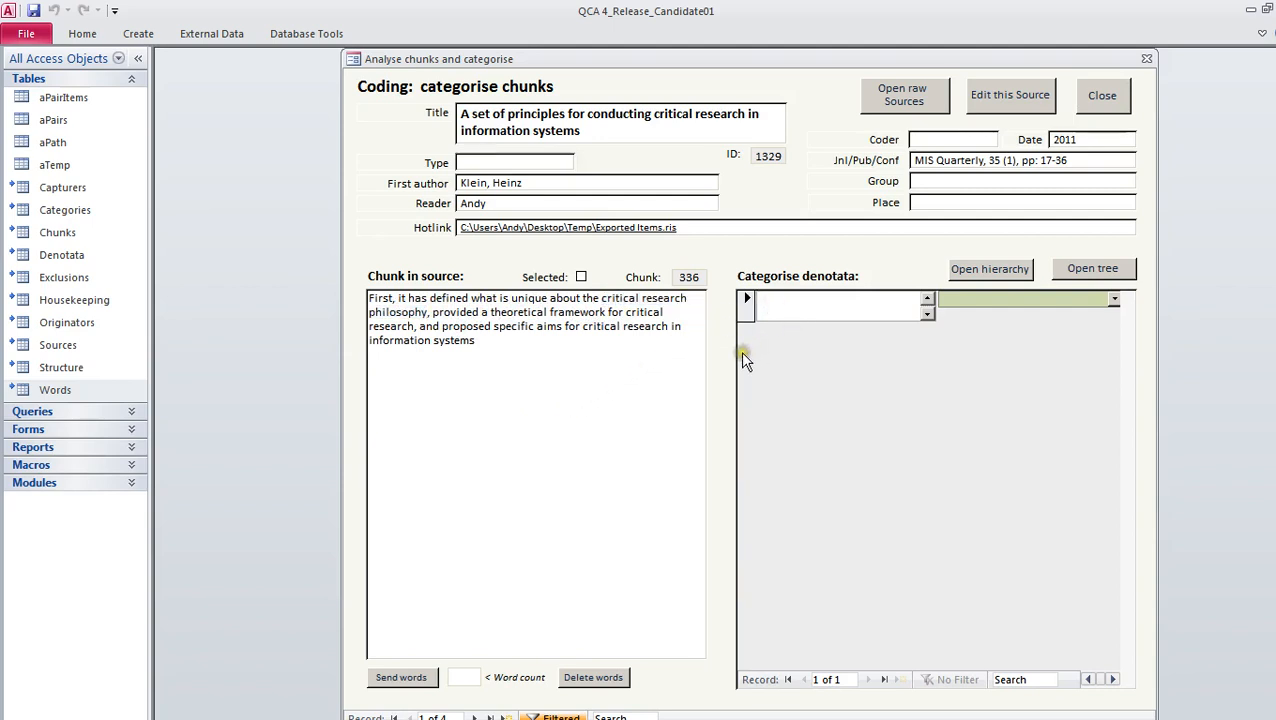
{"action": "type", "text": "critical research philosophy"}
{"action": "left_click", "coordinate": [1037, 298]}
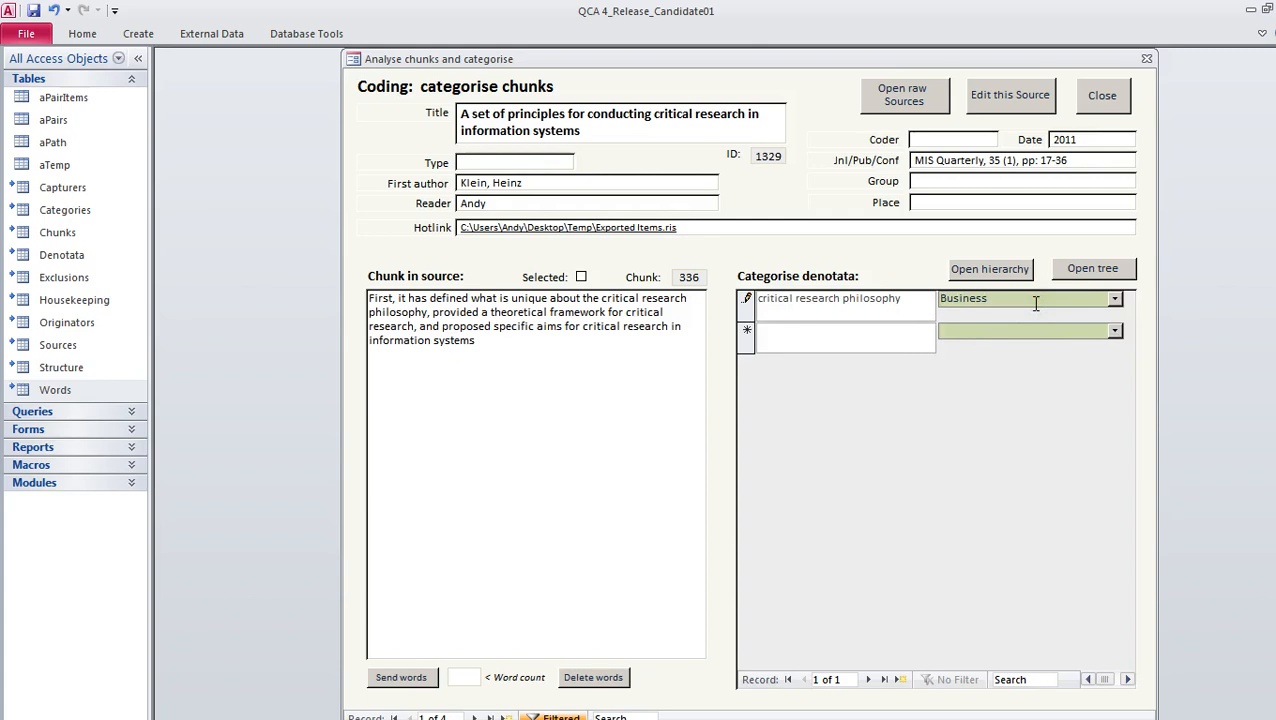
{"action": "key", "text": "shift+Home"}
{"action": "key", "text": "Escape"}
Enter "critical research philosophy" as the first chunk's denotatum and assign it a newly created category, Research method
{"action": "left_click", "coordinate": [821, 308]}
{"action": "type", "text": "critical research philosophy"}
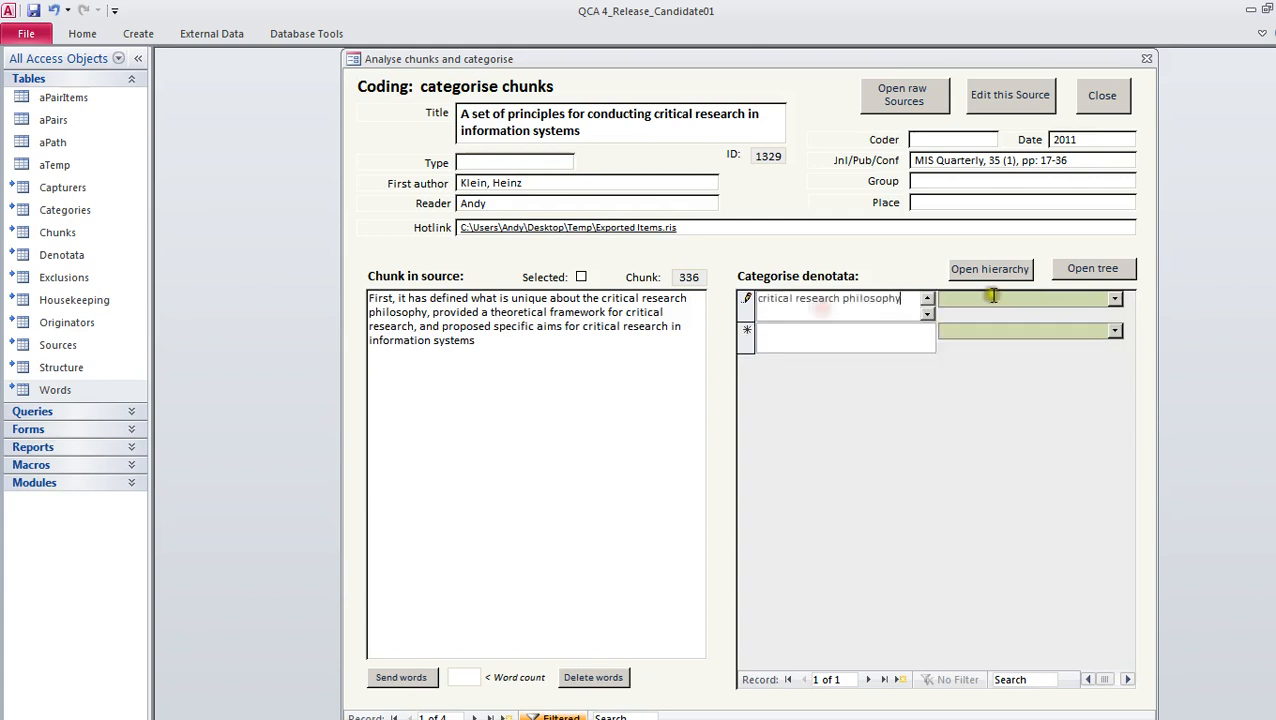
{"action": "key", "text": "Tab"}
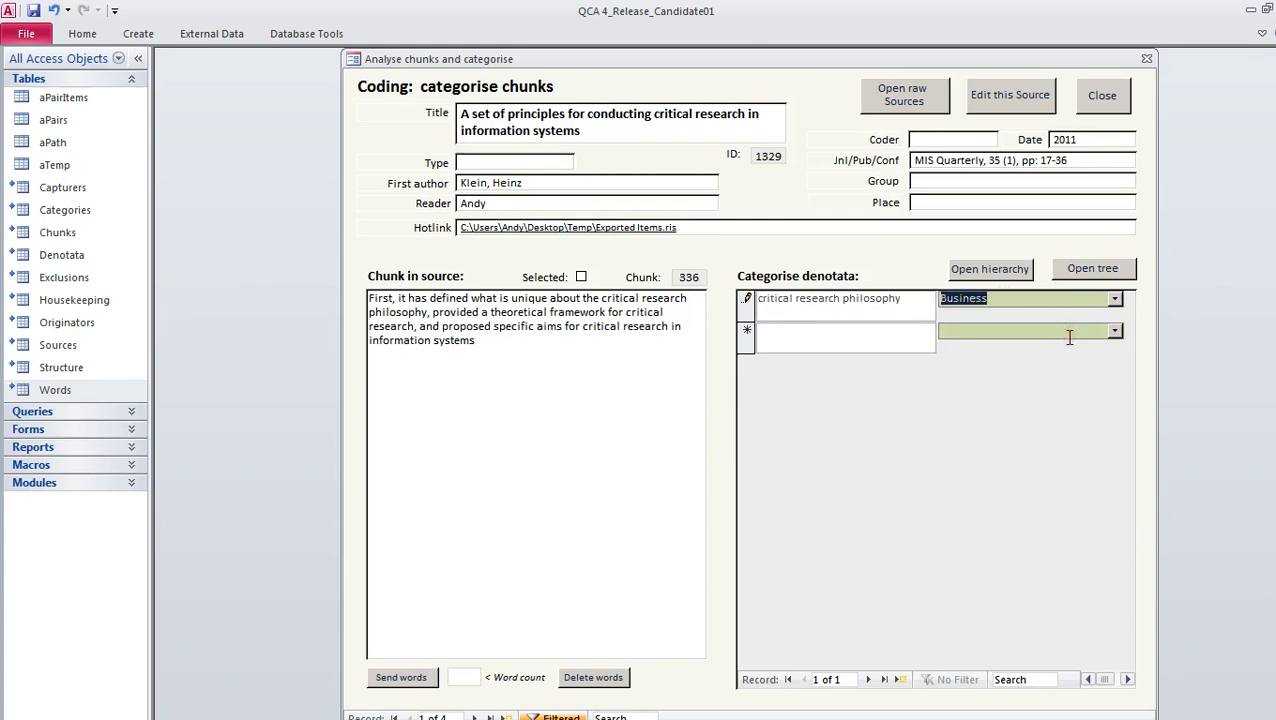
{"action": "type", "text": "Research method"}
{"action": "key", "text": "Return"}
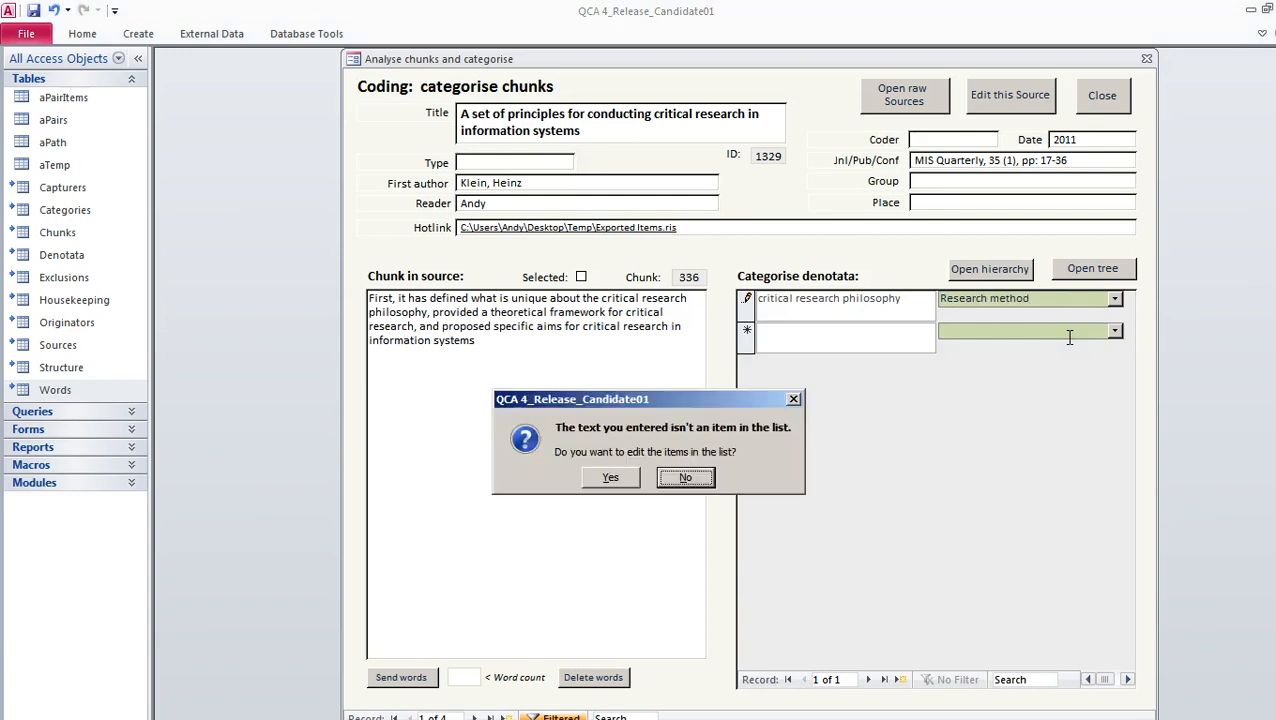
{"action": "key", "text": "Left"}
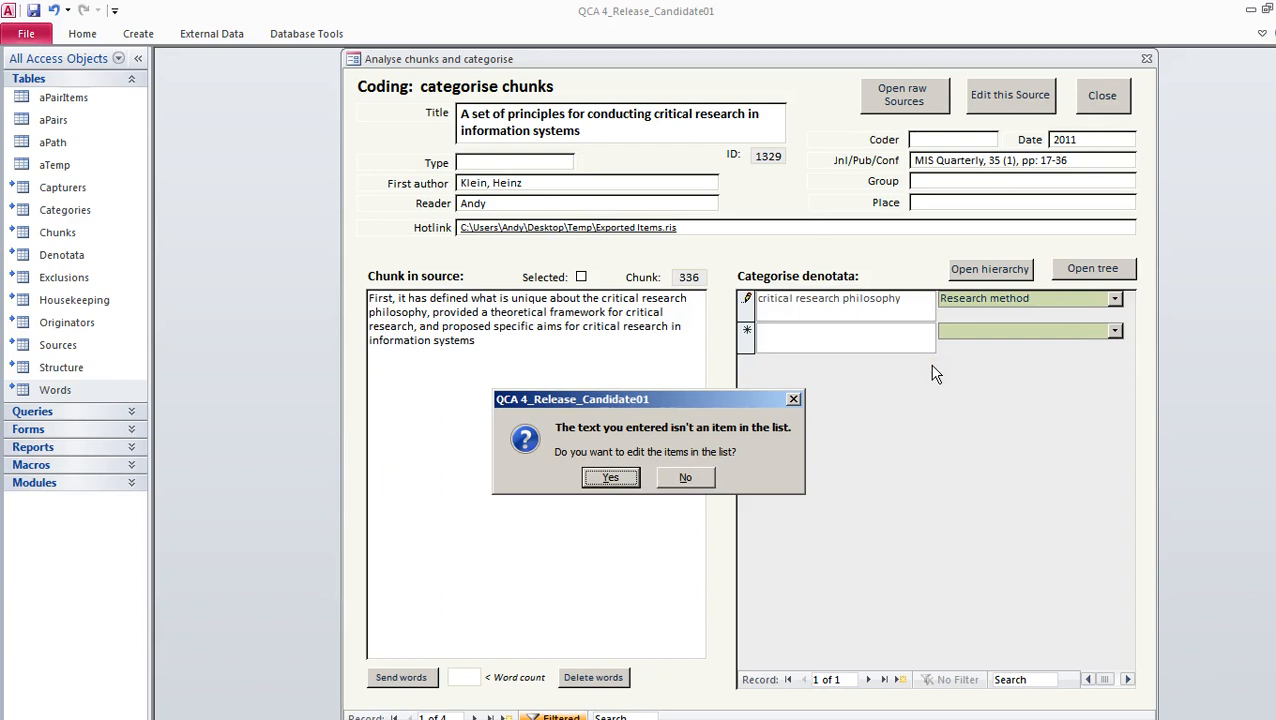
{"action": "key", "text": "Return"}
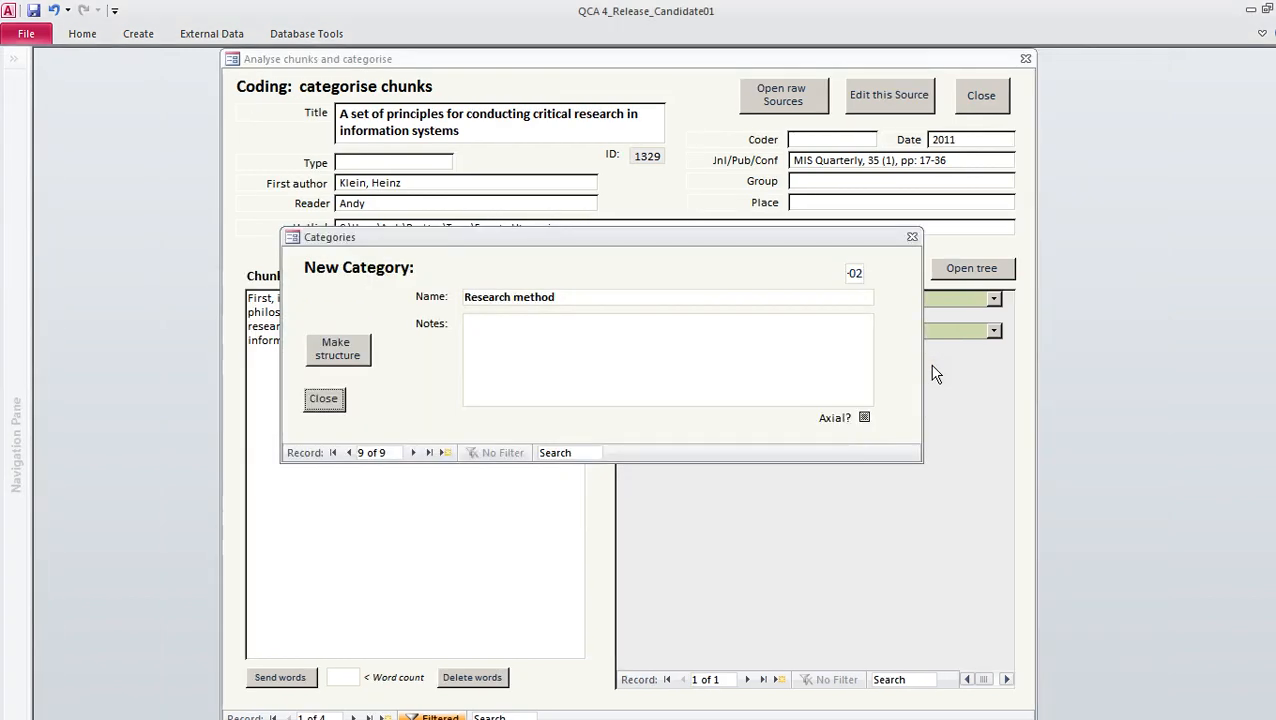
{"action": "key", "text": "Return"}
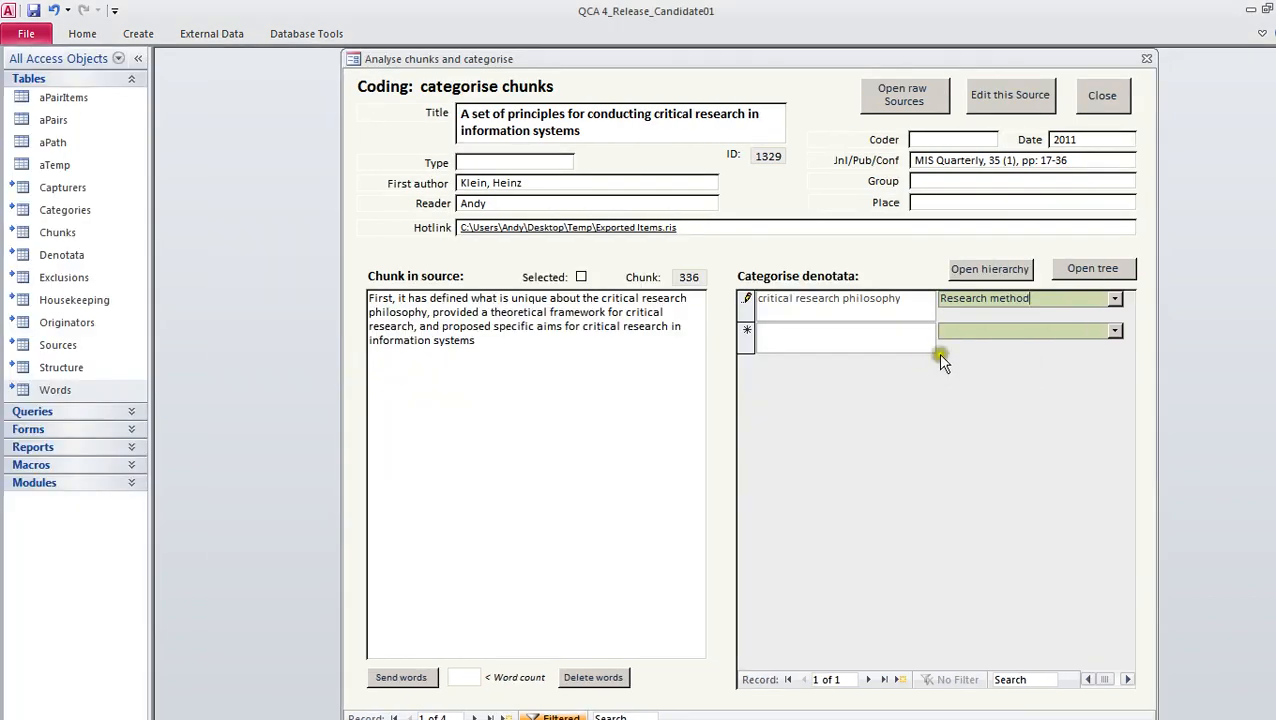
Copy "specific aims" from the first chunk into a second denotata row and categorise it as Education
{"action": "left_click", "coordinate": [885, 347]}
{"action": "left_click_drag", "start_coordinate": [493, 328], "coordinate": [564, 332]}
{"action": "key", "text": "ctrl+c"}
{"action": "left_click", "coordinate": [800, 340]}
{"action": "key", "text": "ctrl+v"}
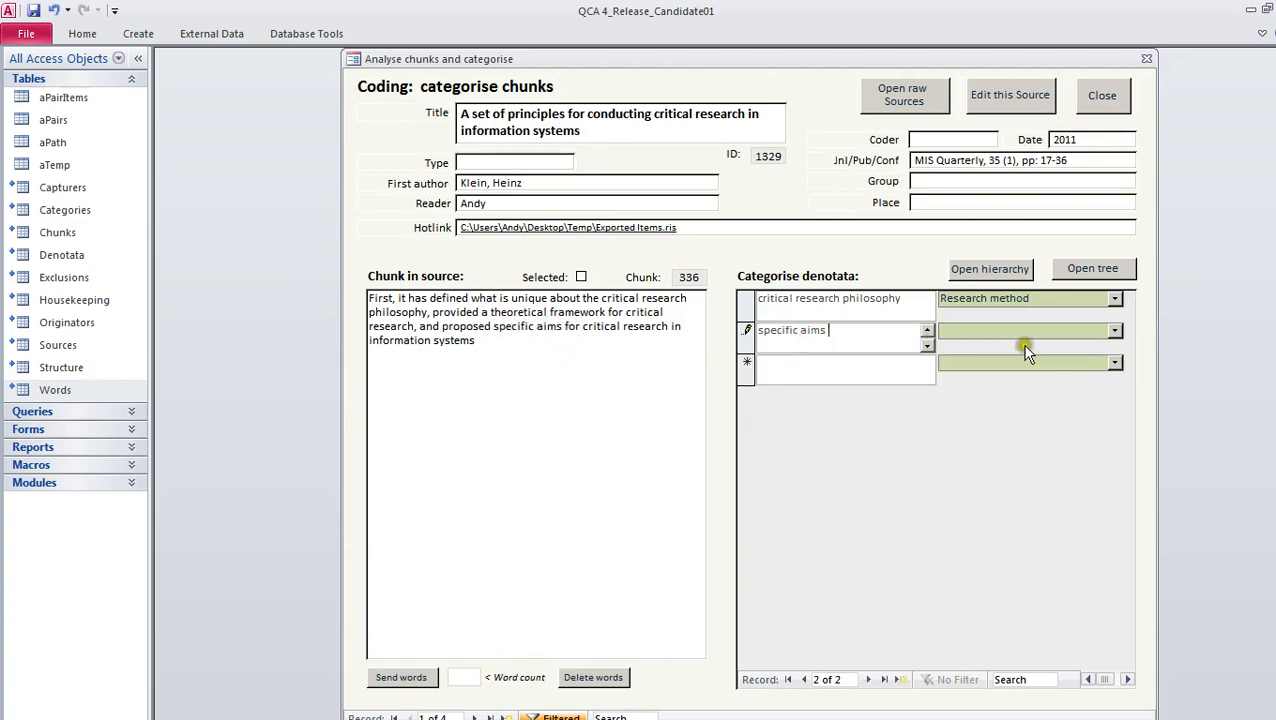
{"action": "left_click", "coordinate": [1115, 330]}
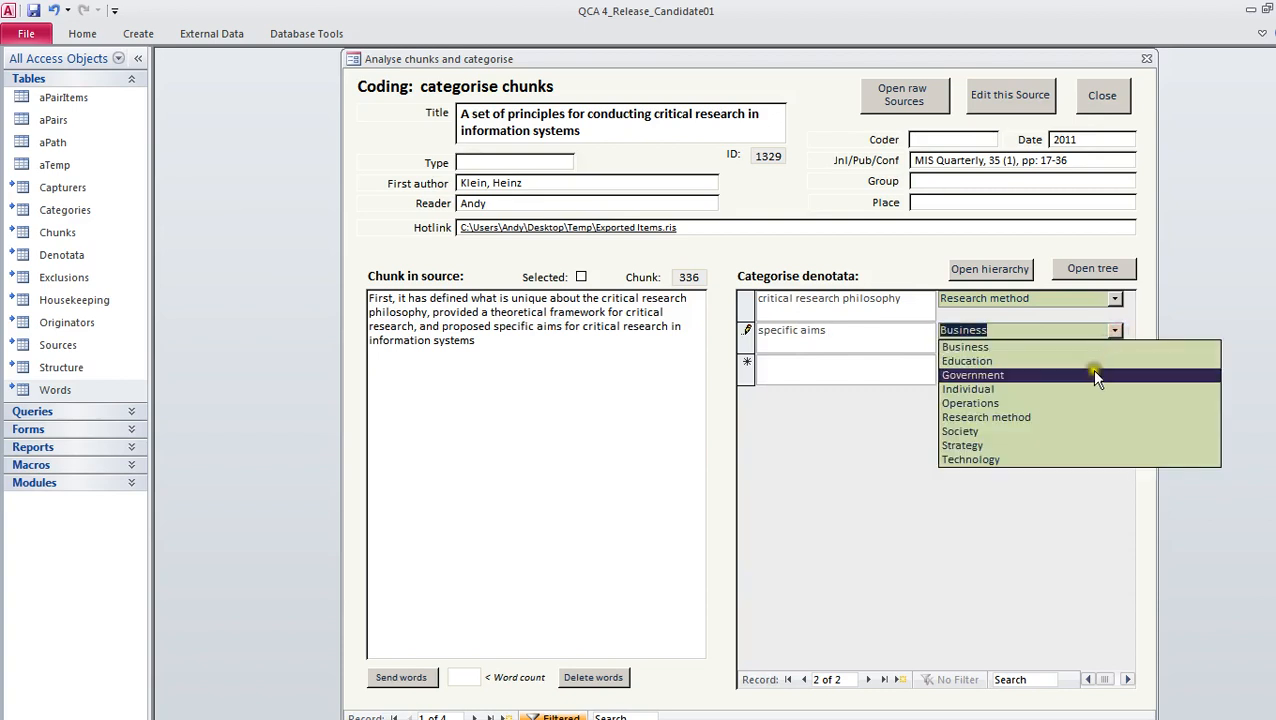
{"action": "left_click", "coordinate": [1044, 359]}
{"action": "key", "text": "Tab"}
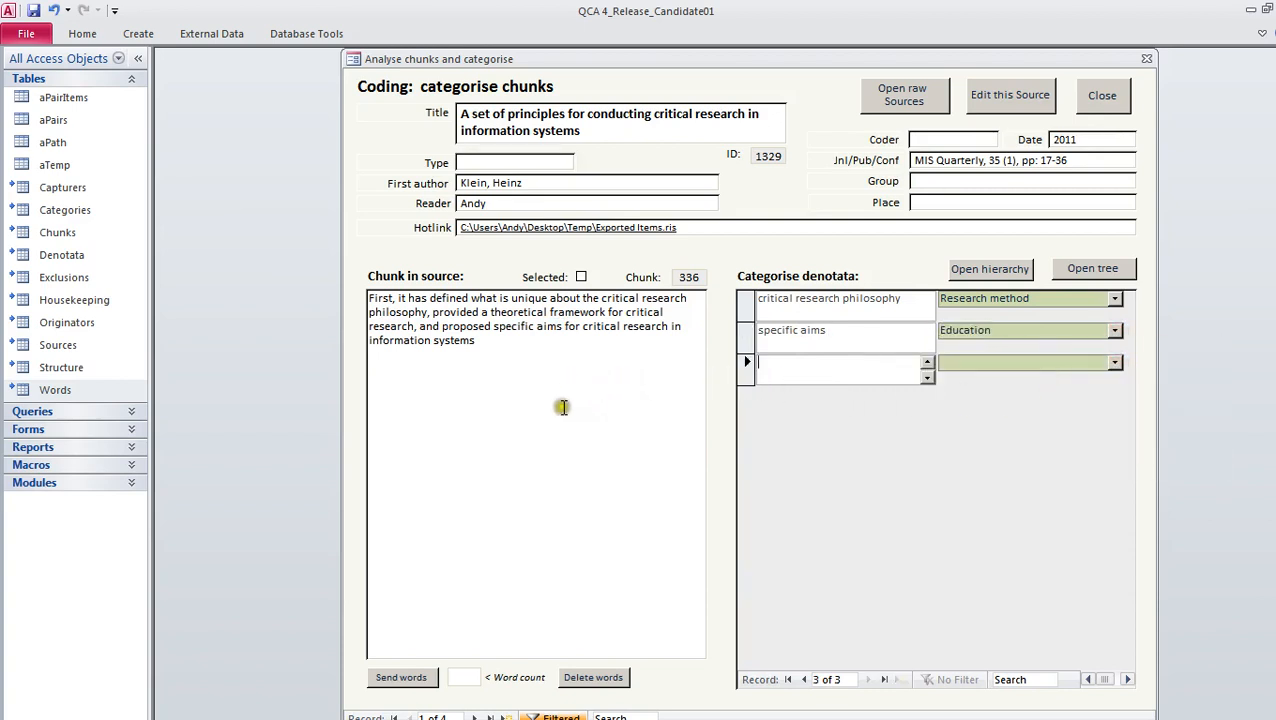
Go to the second chunk and copy "researchers" from its text into the first denotata row
{"action": "left_click", "coordinate": [474, 717]}
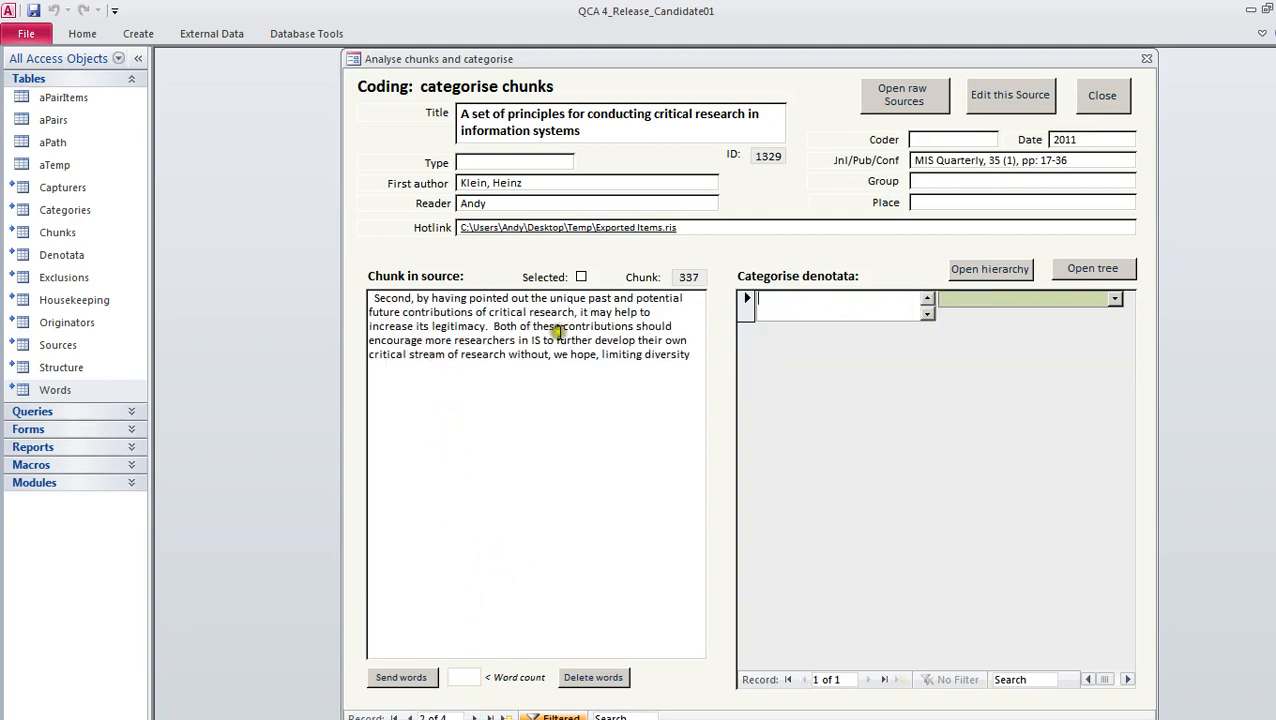
{"action": "left_click_drag", "start_coordinate": [455, 340], "coordinate": [517, 343]}
{"action": "left_click", "coordinate": [803, 308]}
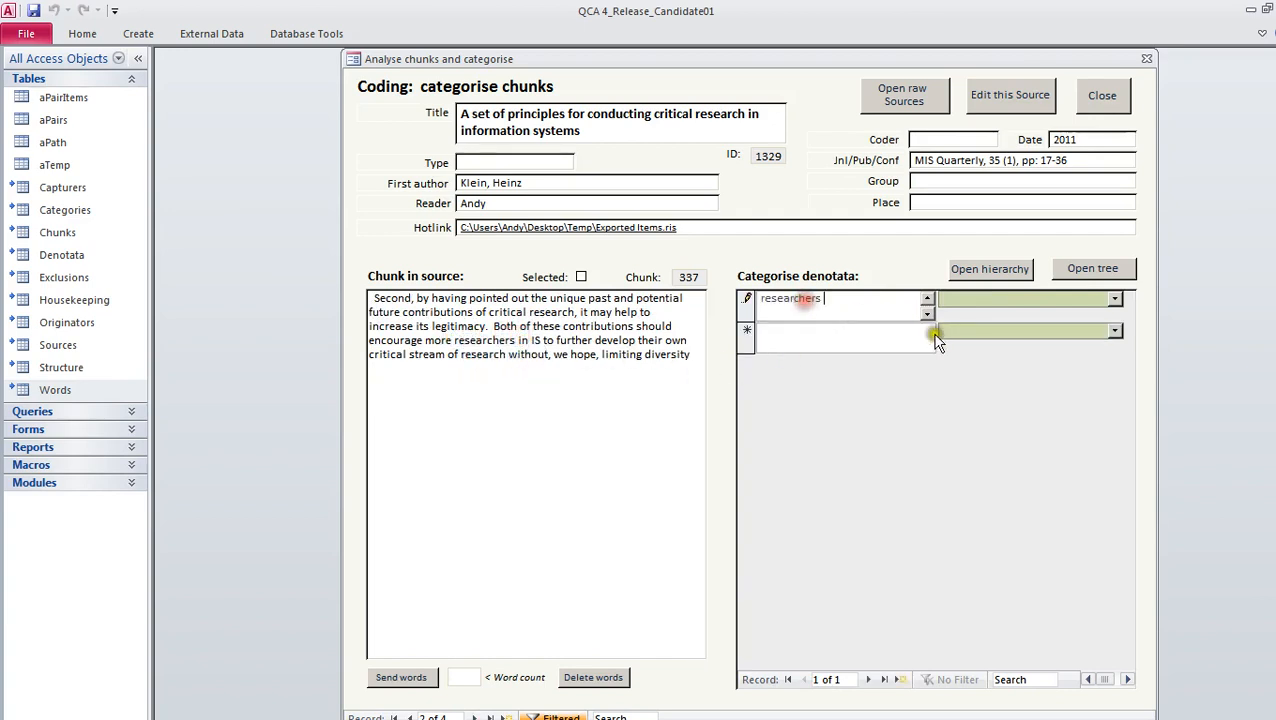
Assign "researchers" a newly created category, Role, and check that category in the list
{"action": "left_click", "coordinate": [1038, 306]}
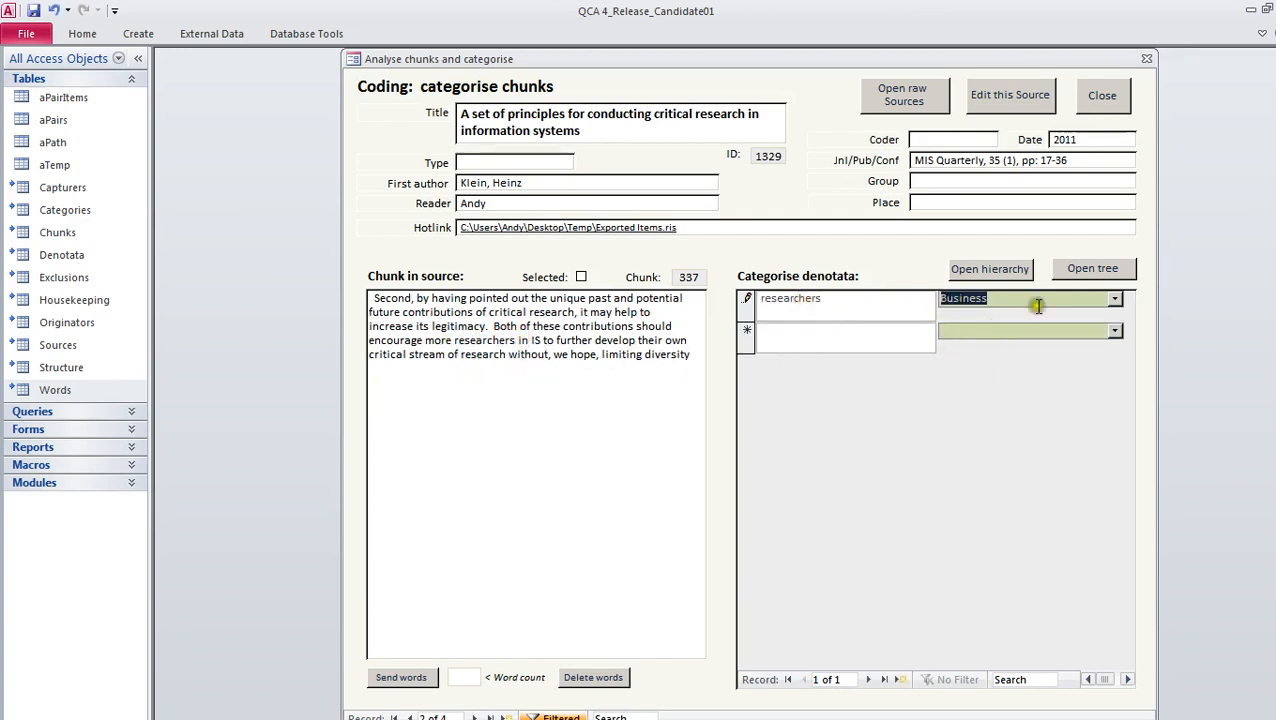
{"action": "type", "text": "research method"}
{"action": "left_click", "coordinate": [1114, 299]}
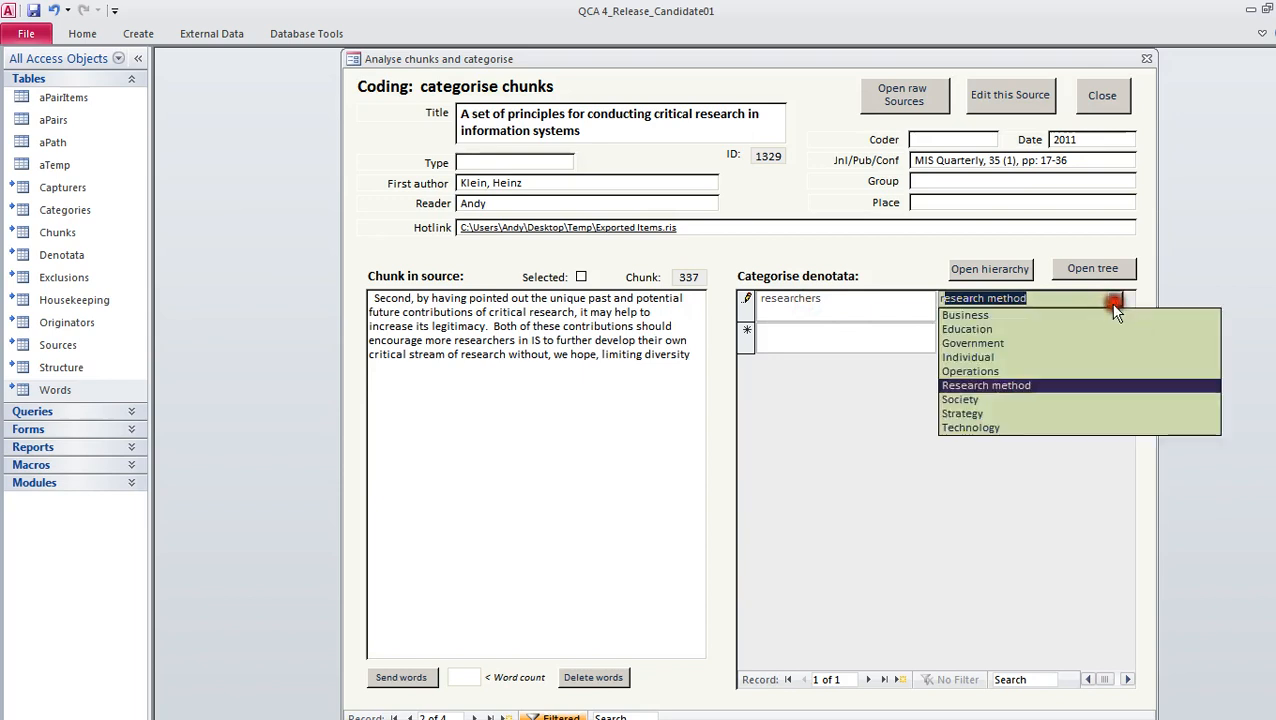
{"action": "left_click_drag", "start_coordinate": [1029, 298], "coordinate": [886, 299]}
{"action": "type", "text": "Ro"}
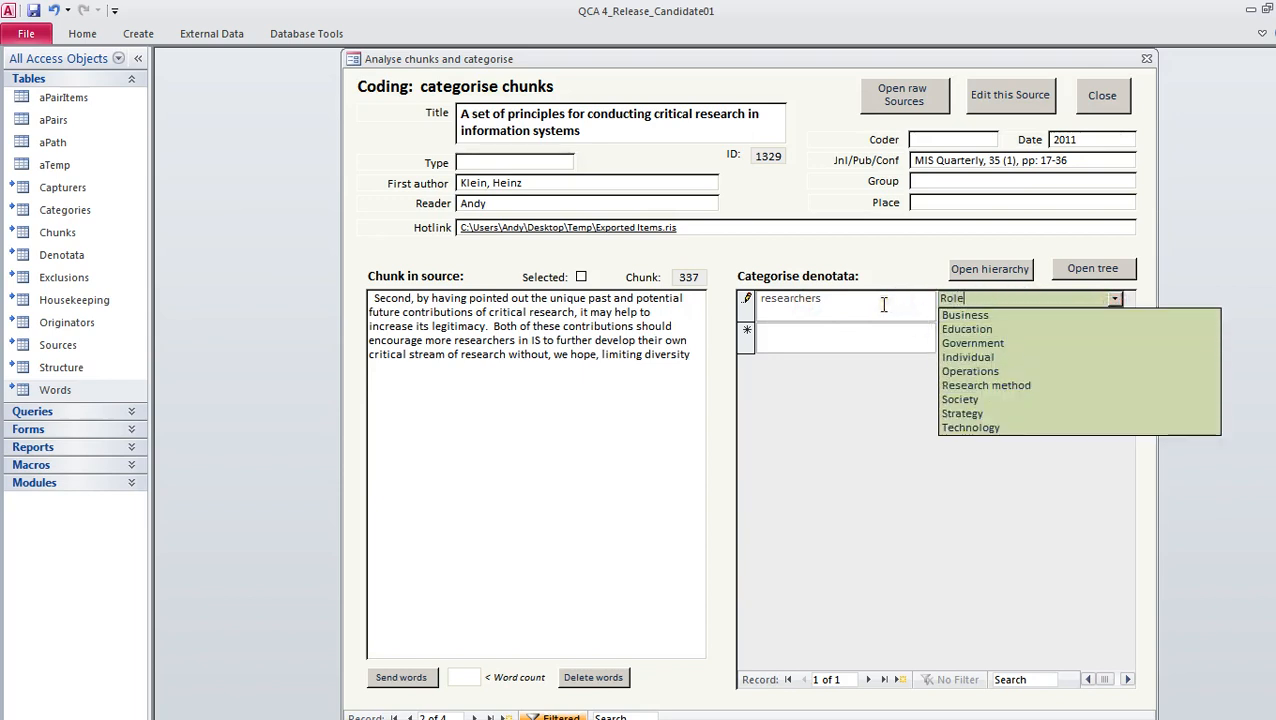
{"action": "type", "text": "le"}
{"action": "key", "text": "Return"}
{"action": "key", "text": "n"}
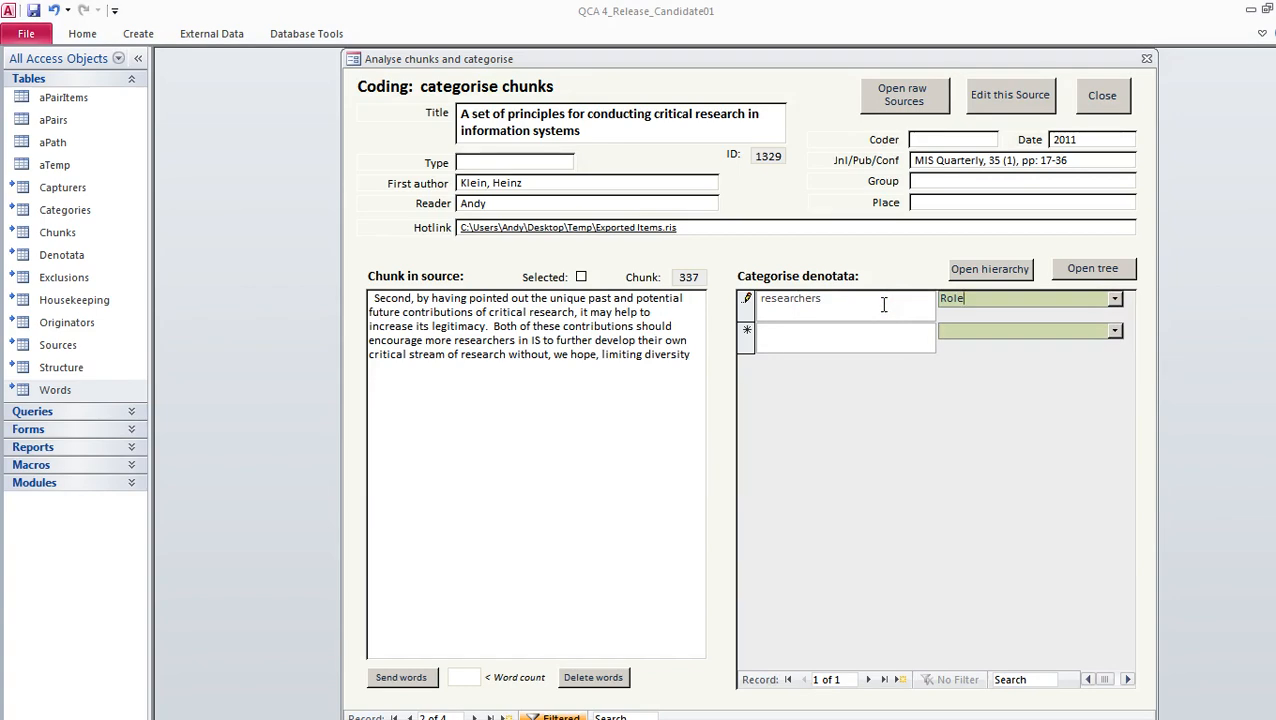
{"action": "key", "text": "Return"}
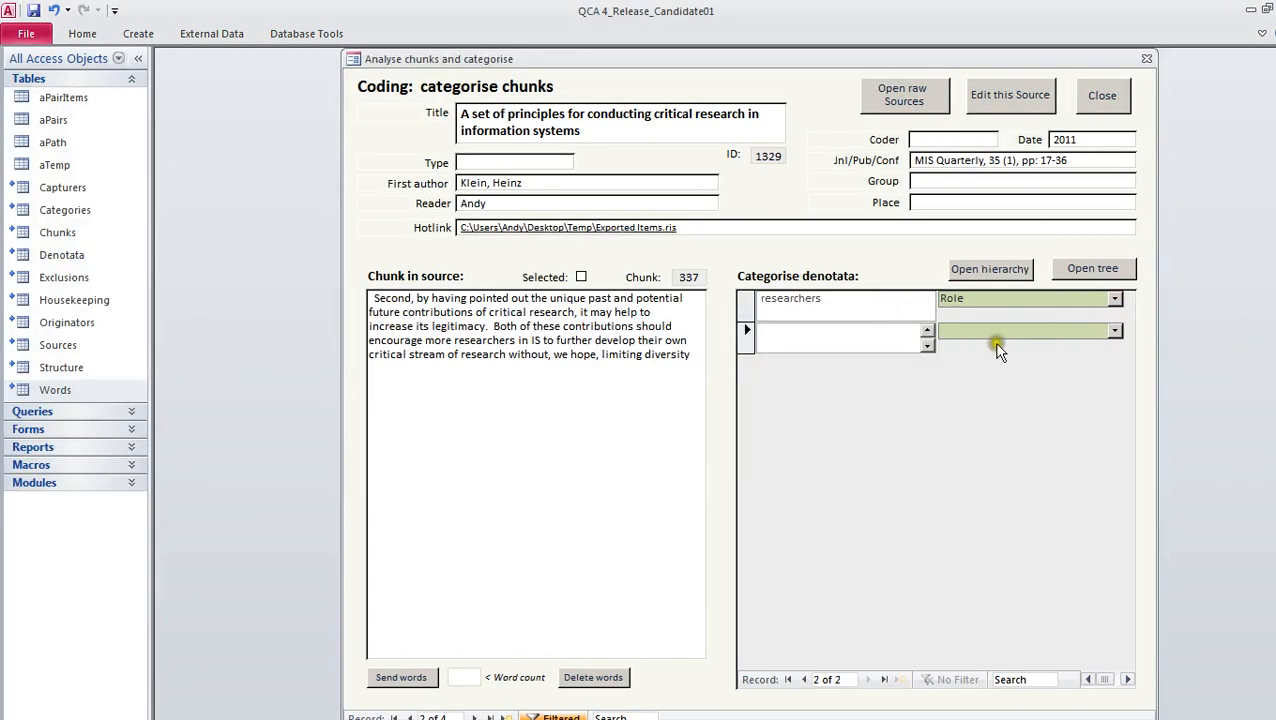
{"action": "left_click", "coordinate": [1113, 300]}
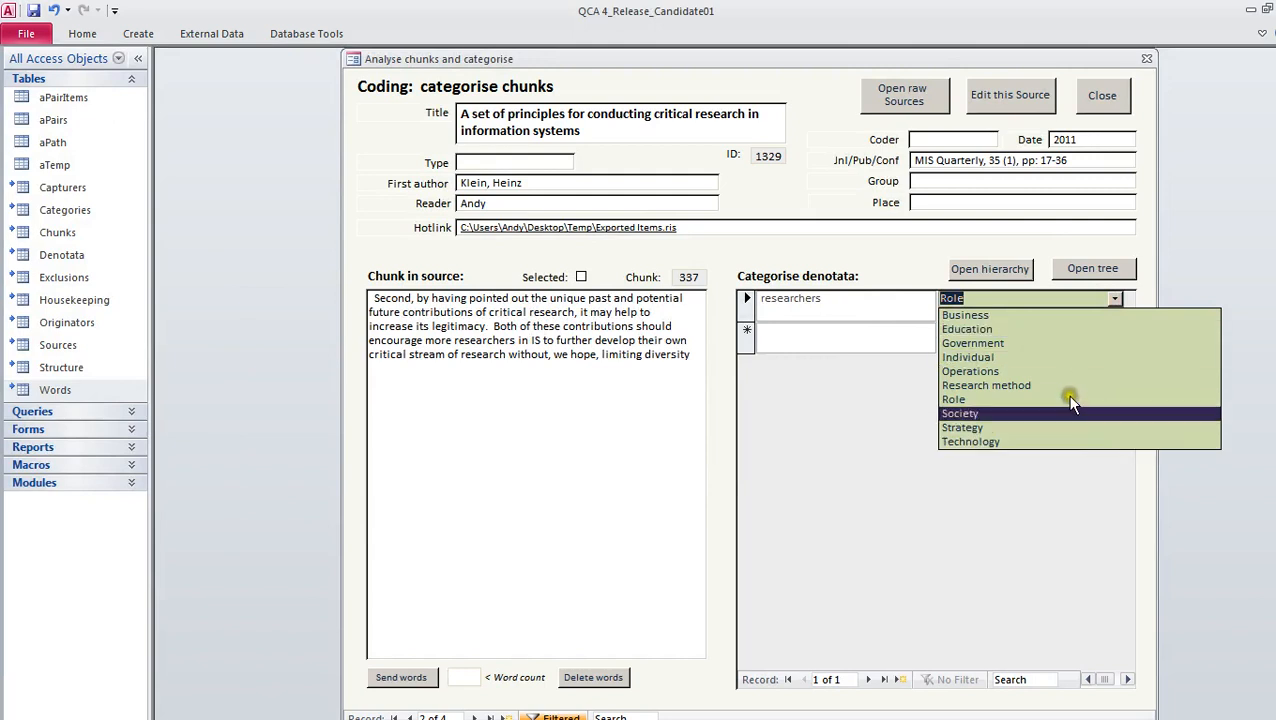
Send the words of the second and first chunks for word counting, and close the coding and source forms
{"action": "left_click", "coordinate": [565, 454]}
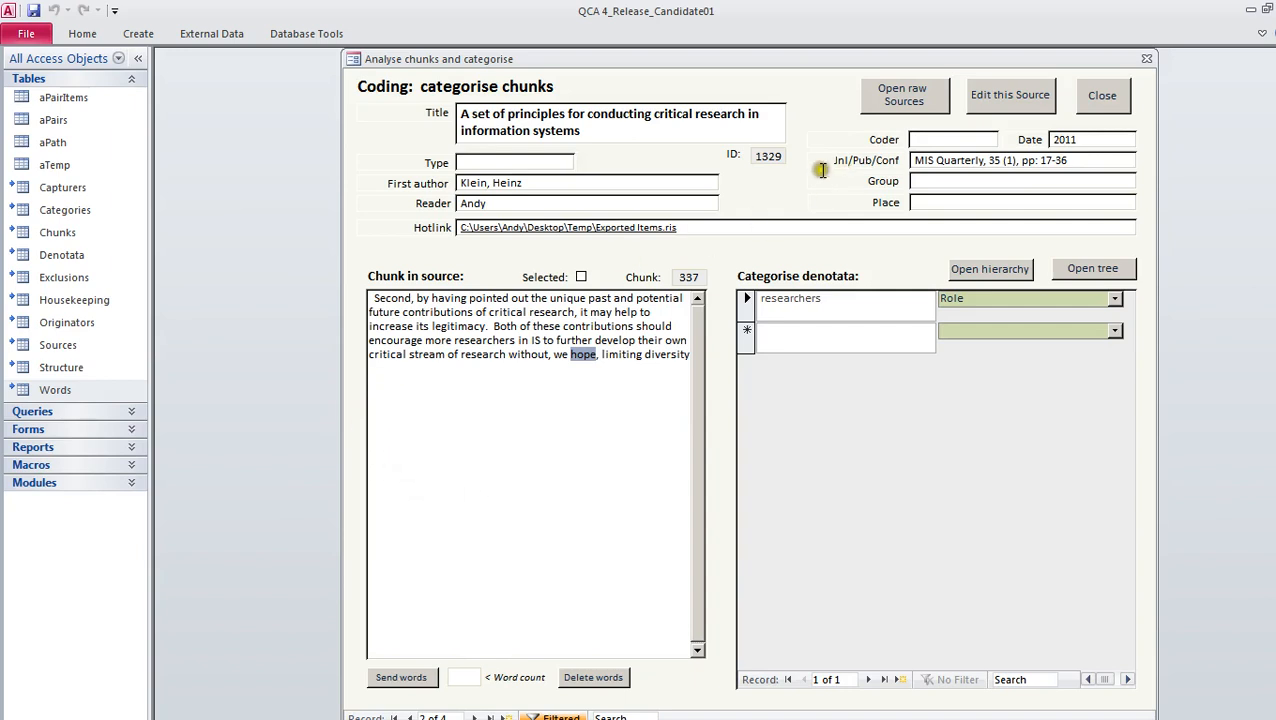
{"action": "left_click", "coordinate": [419, 677]}
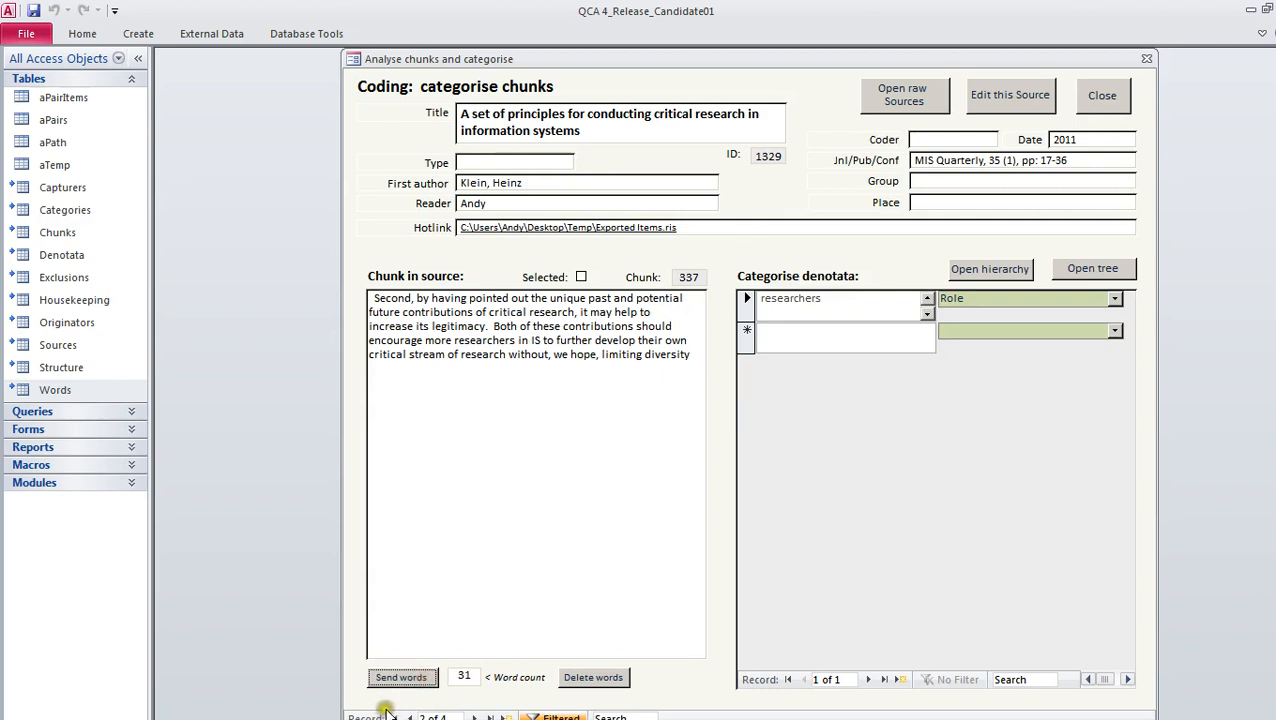
{"action": "left_click", "coordinate": [474, 717]}
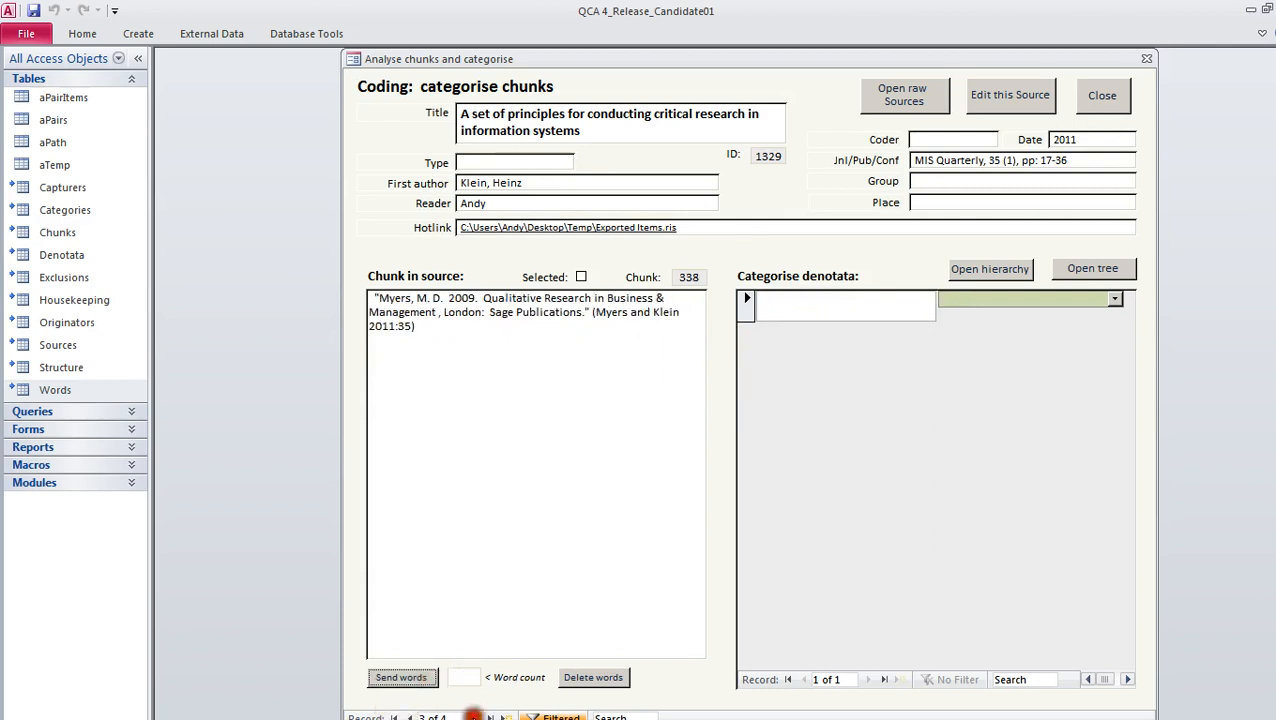
{"action": "left_click", "coordinate": [409, 717]}
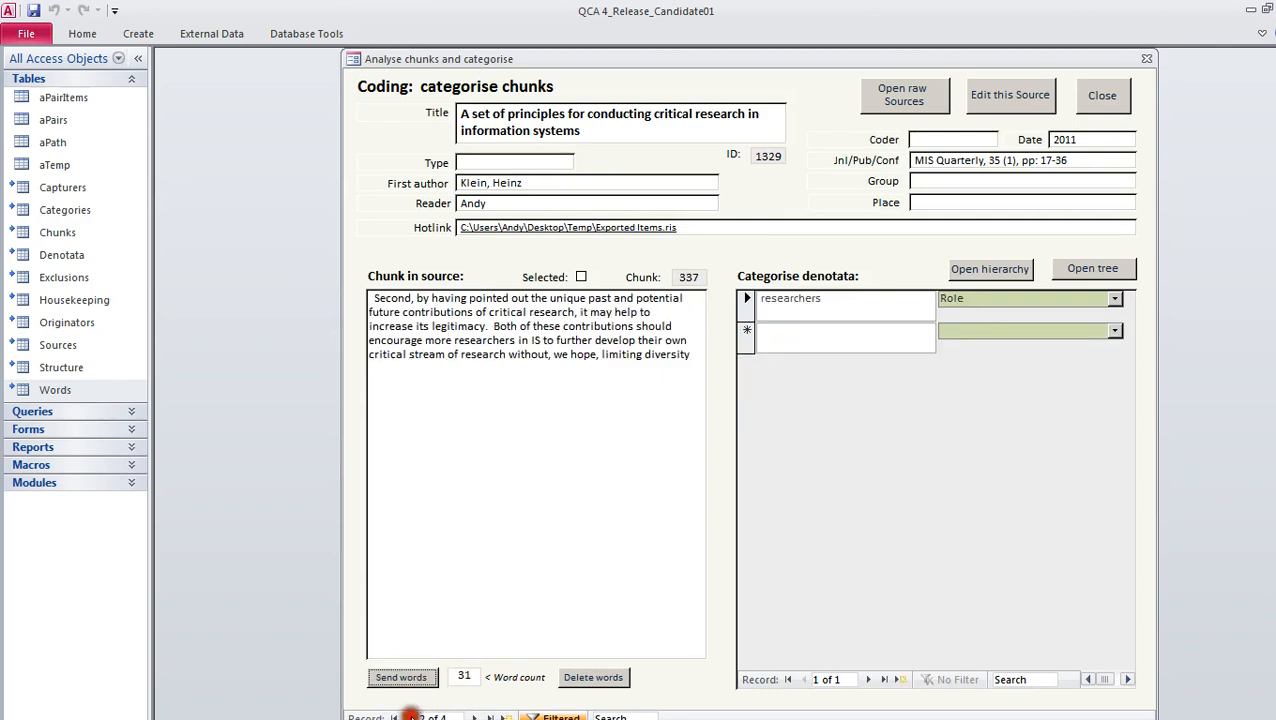
{"action": "left_click", "coordinate": [409, 717]}
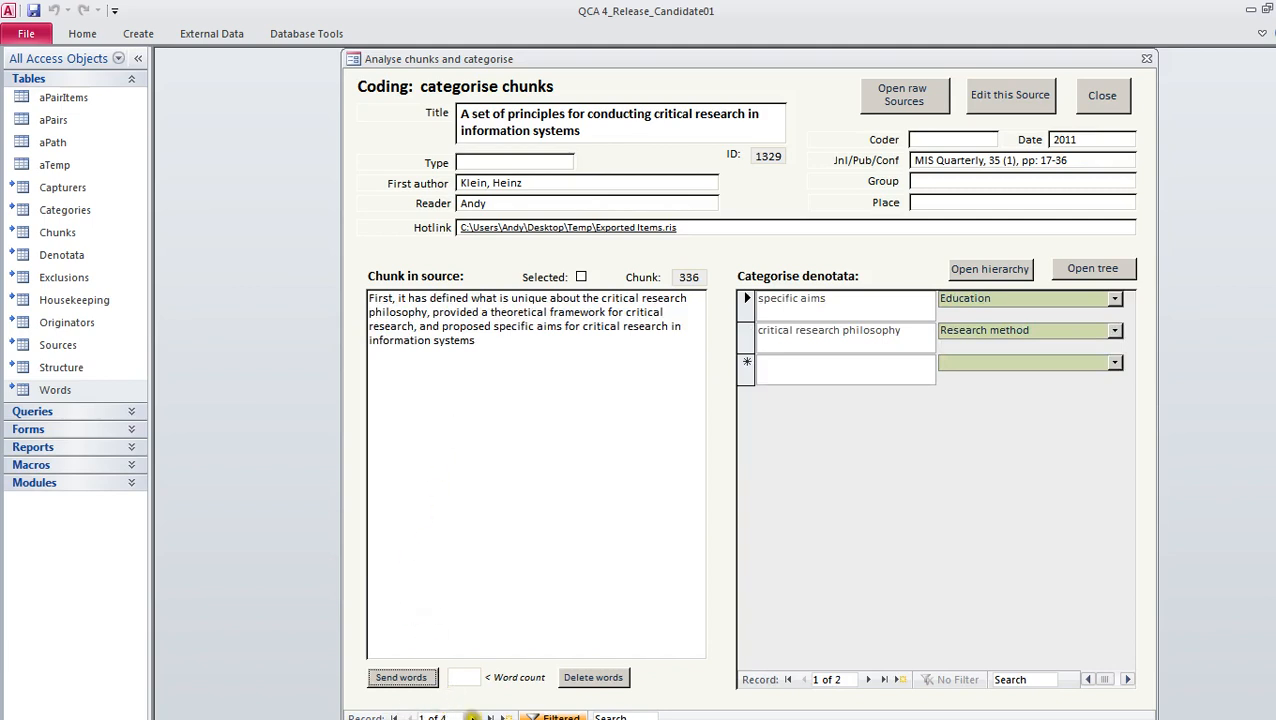
{"action": "left_click", "coordinate": [412, 677]}
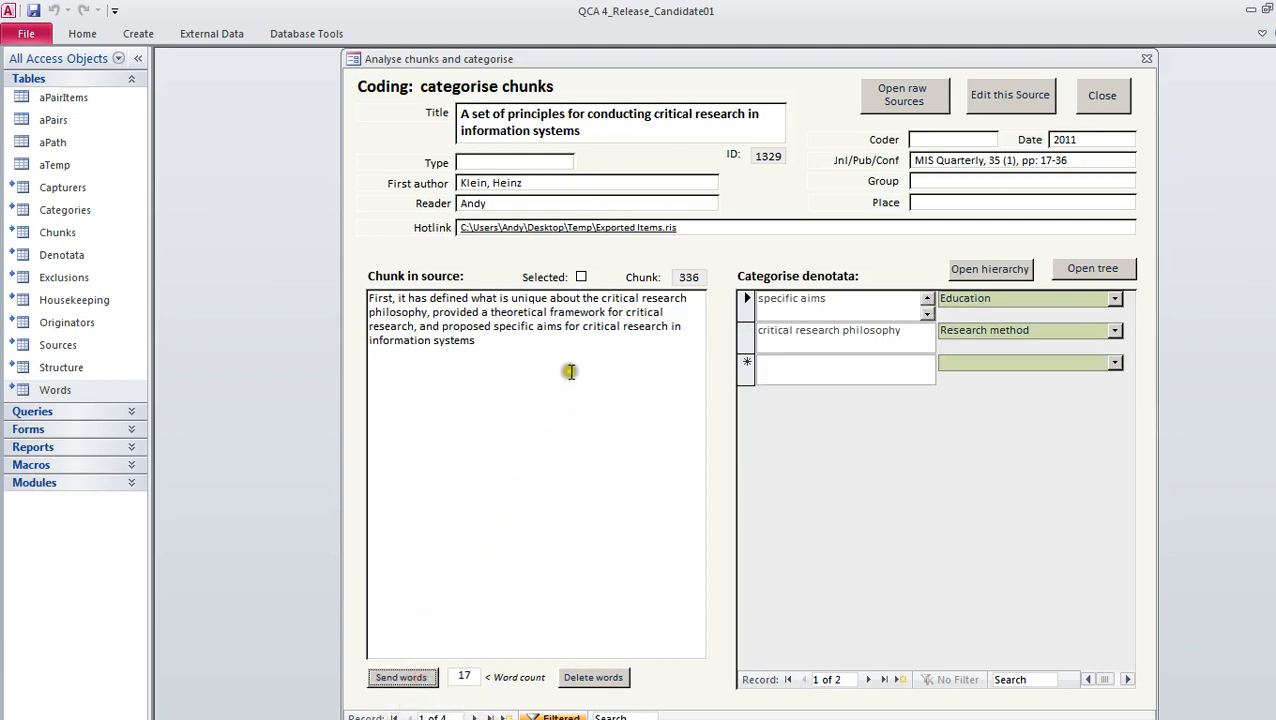
{"action": "left_click", "coordinate": [1104, 93]}
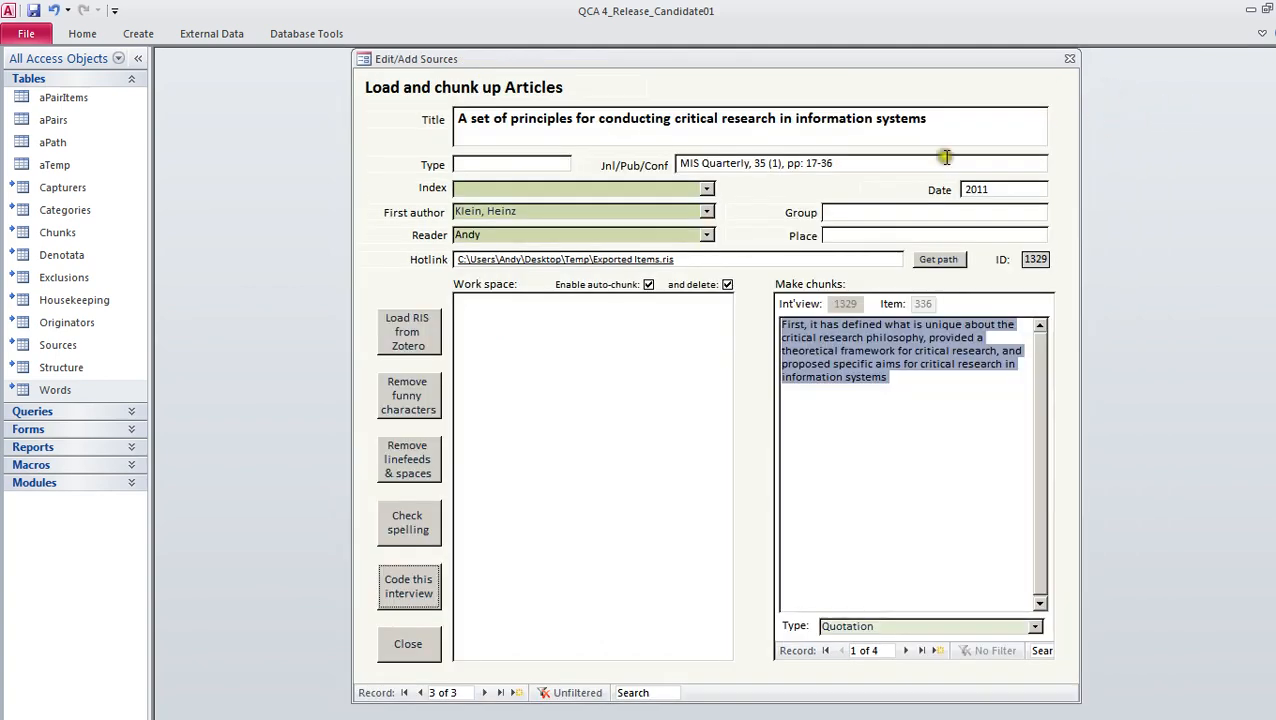
{"action": "left_click", "coordinate": [407, 638]}
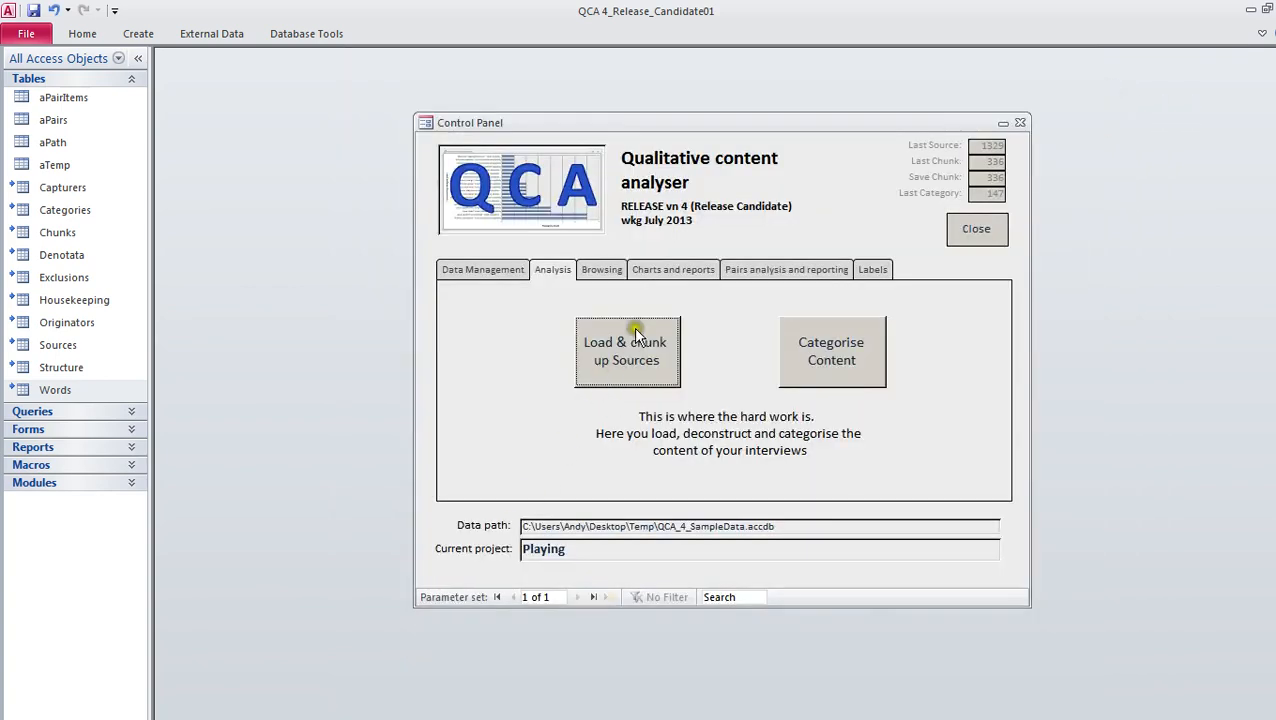
Rebuild the complete concordance, open the word browser and look up the chunks containing "aims"
{"action": "left_click", "coordinate": [488, 272]}
{"action": "left_click", "coordinate": [910, 356]}
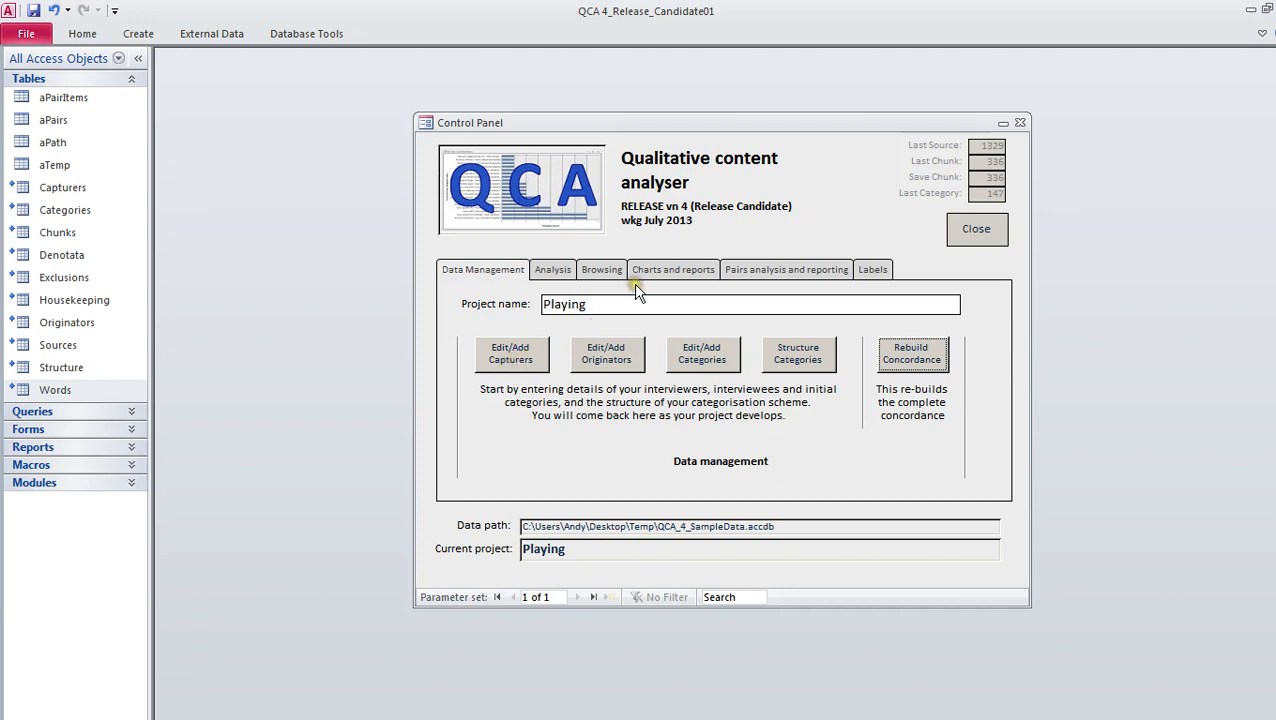
{"action": "left_click", "coordinate": [602, 269]}
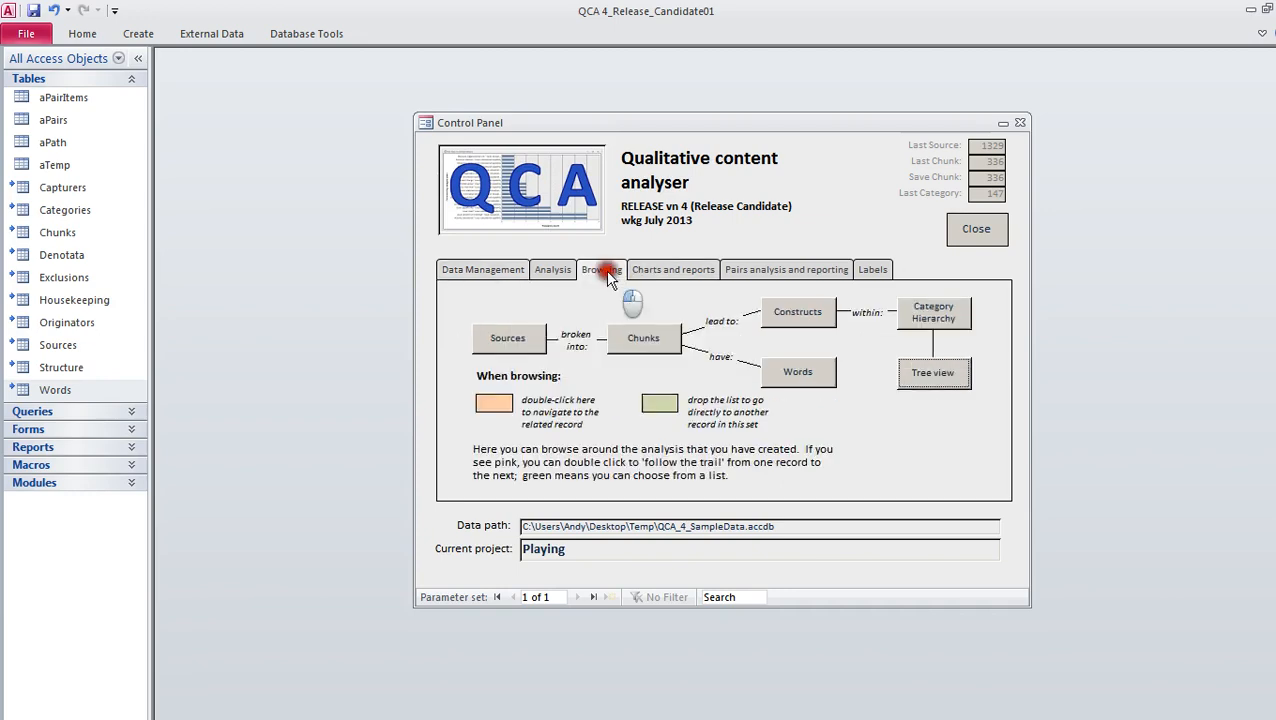
{"action": "left_click", "coordinate": [820, 373]}
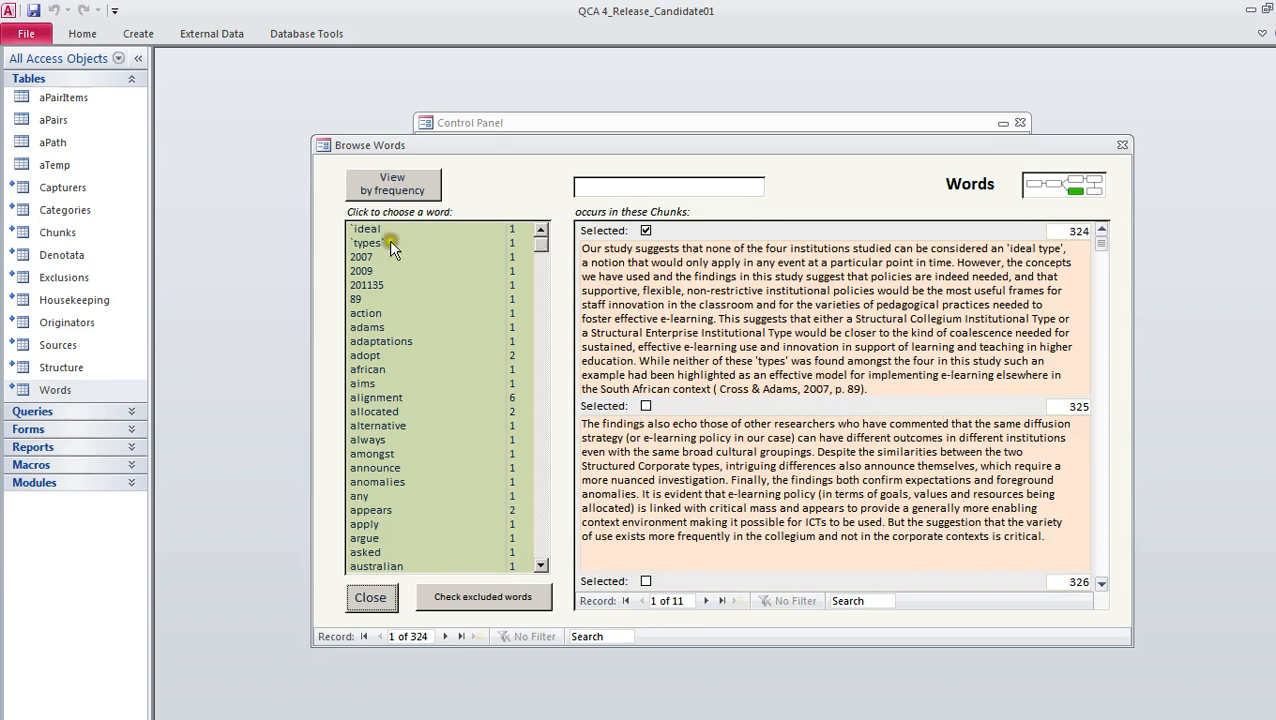
{"action": "left_click", "coordinate": [381, 382]}
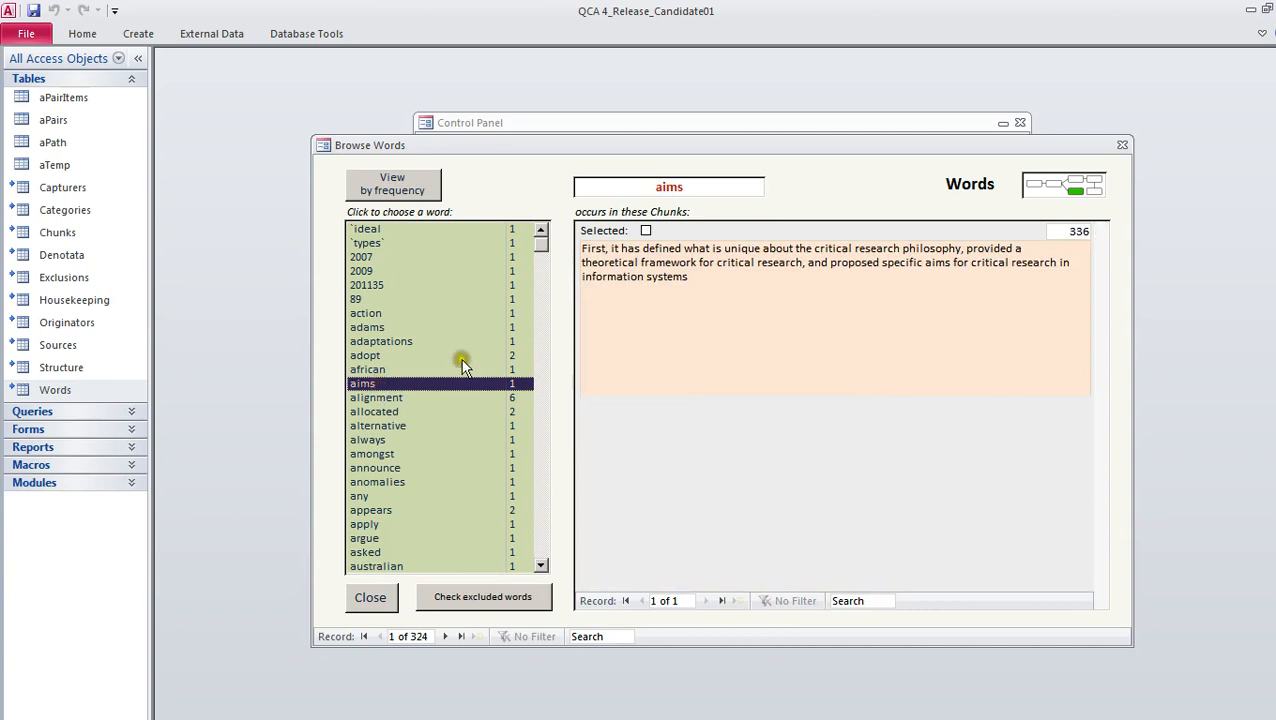
Trace "aims" to its chunk and on to the source article, and close the browsing forms
{"action": "double_click", "coordinate": [746, 274]}
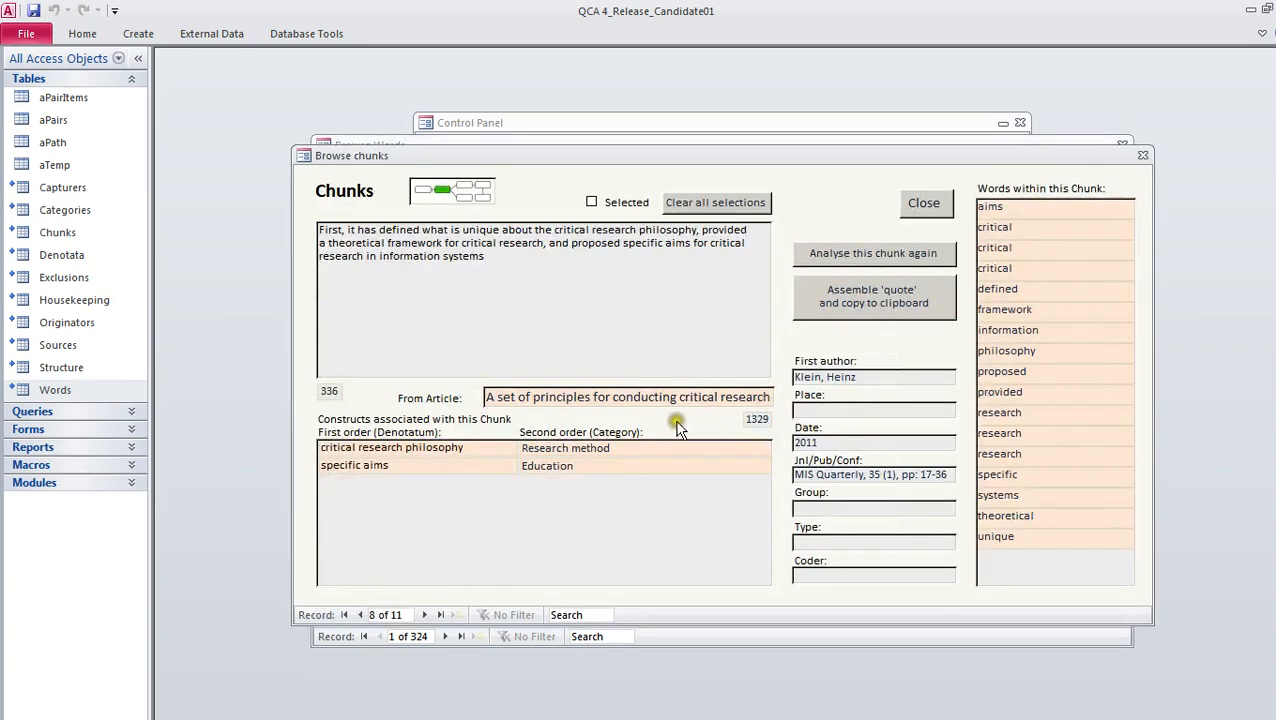
{"action": "double_click", "coordinate": [557, 398]}
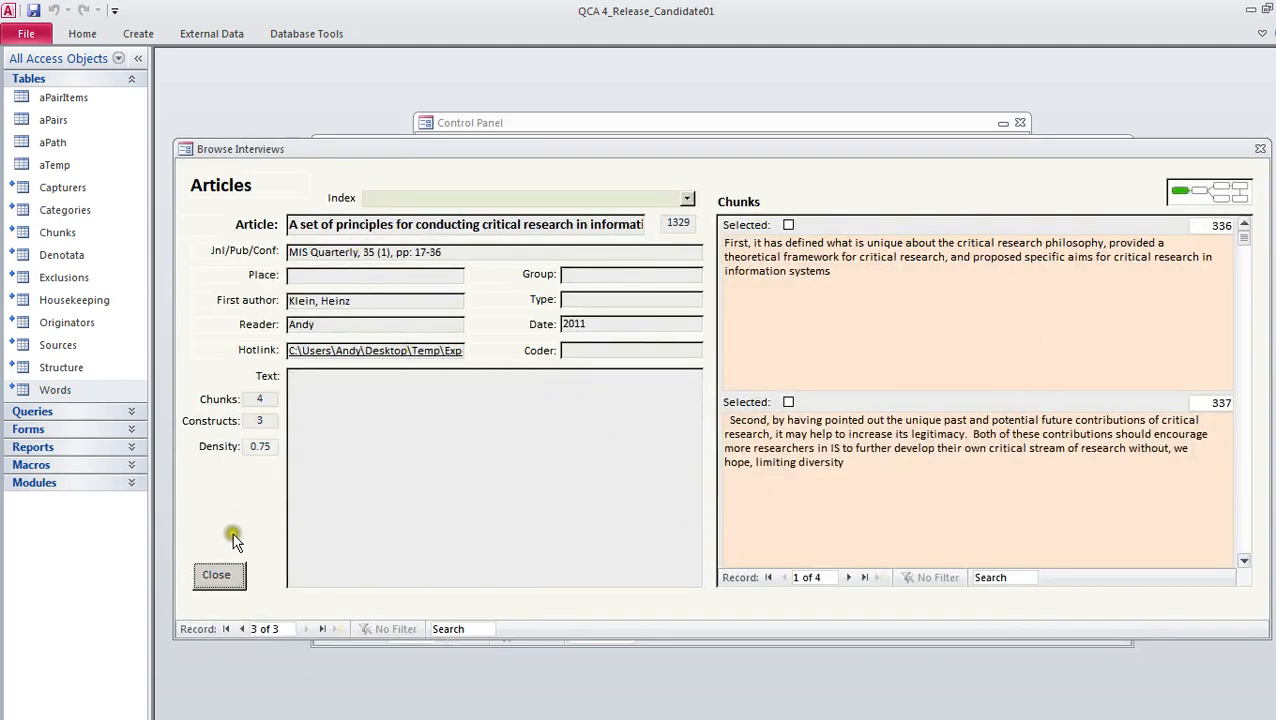
{"action": "left_click", "coordinate": [236, 575]}
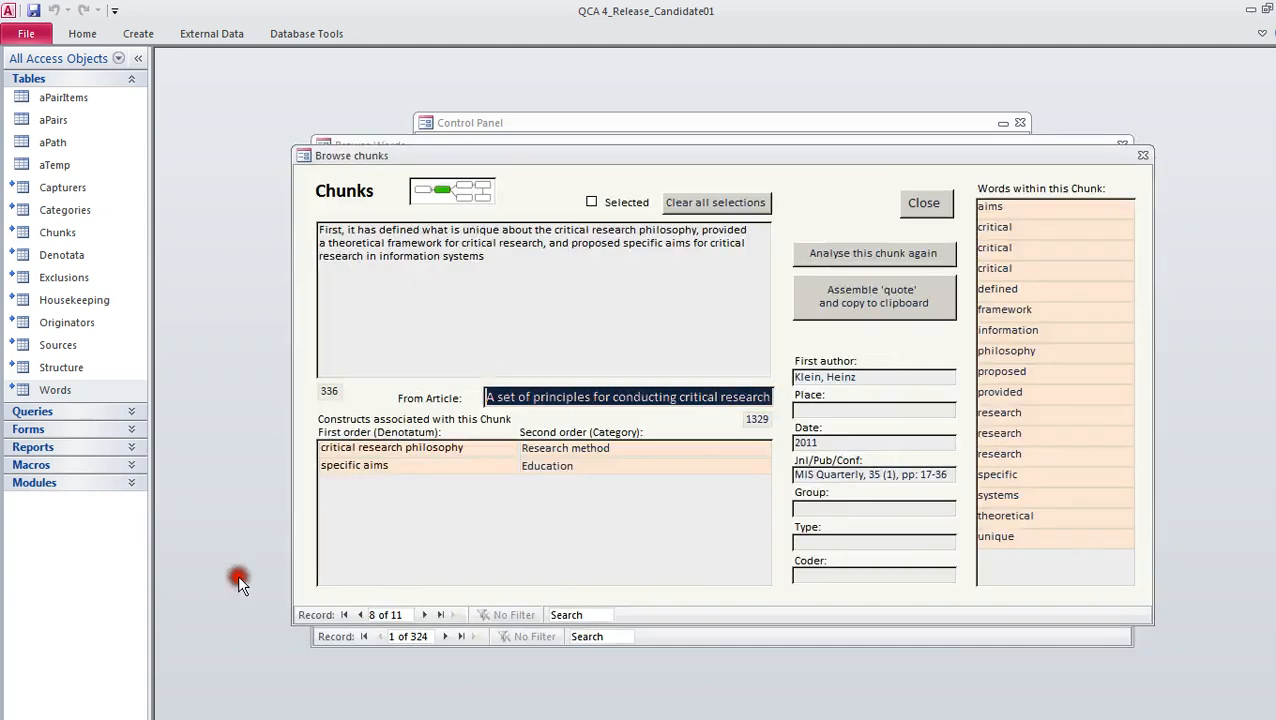
{"action": "left_click", "coordinate": [922, 203]}
{"action": "left_click", "coordinate": [352, 599]}
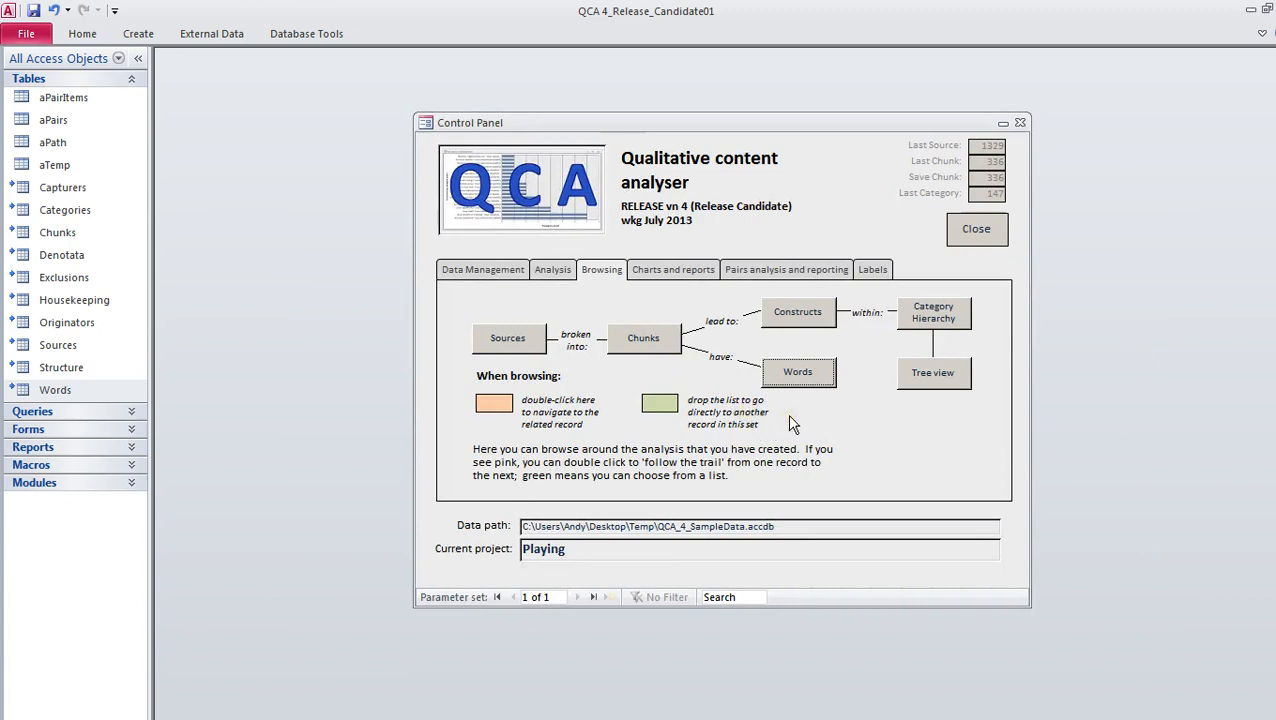
{"action": "left_click", "coordinate": [687, 269]}
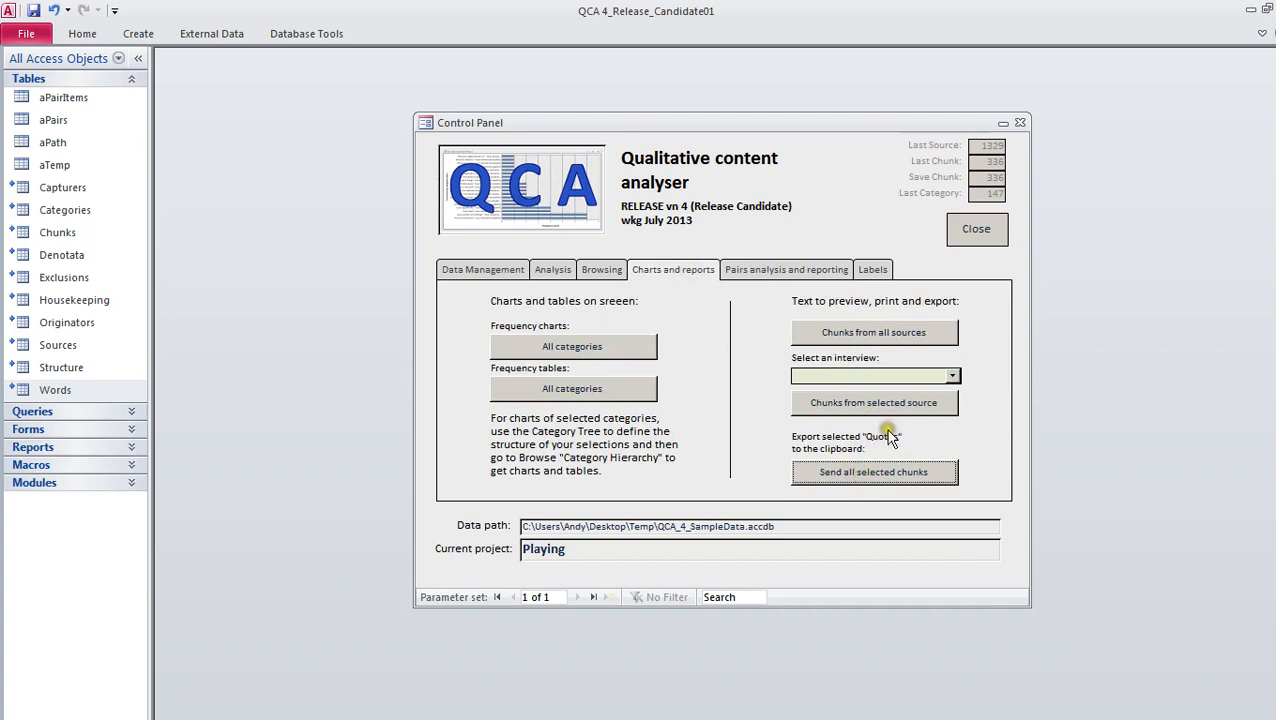
{"action": "left_click", "coordinate": [800, 269]}
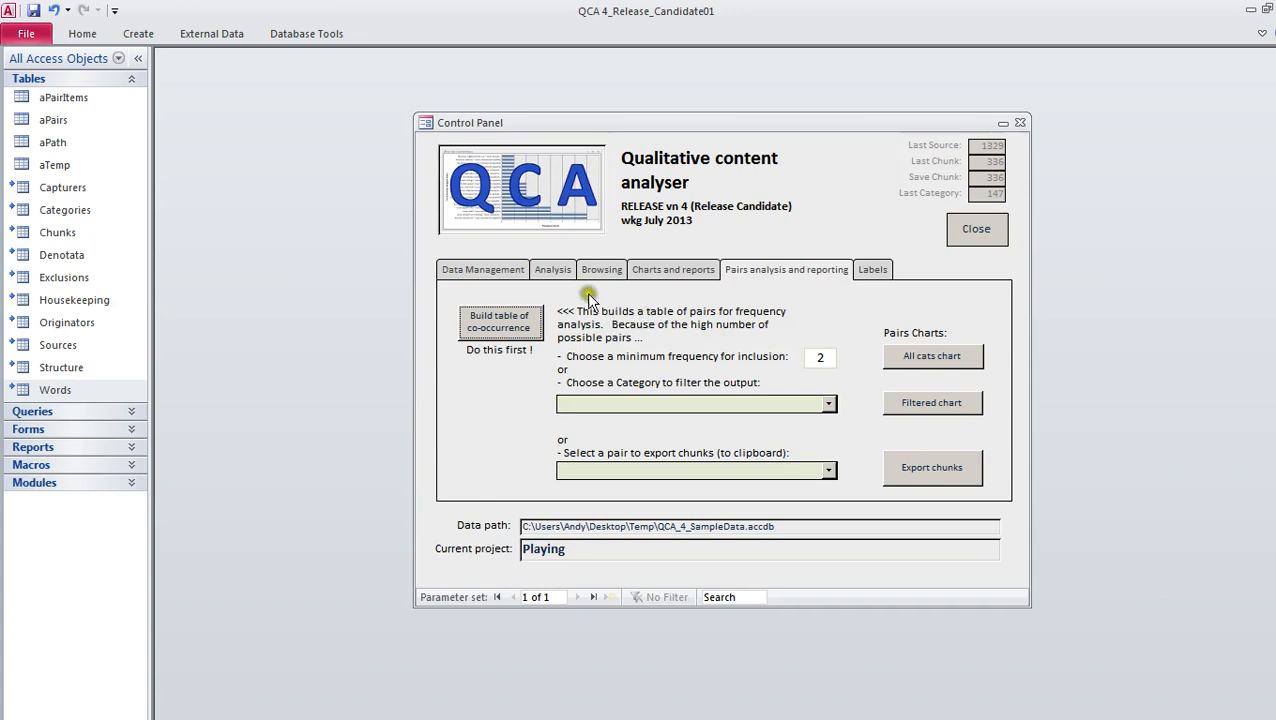
Examine the category tree with the Society and Business branches expanded
{"action": "left_click", "coordinate": [600, 269]}
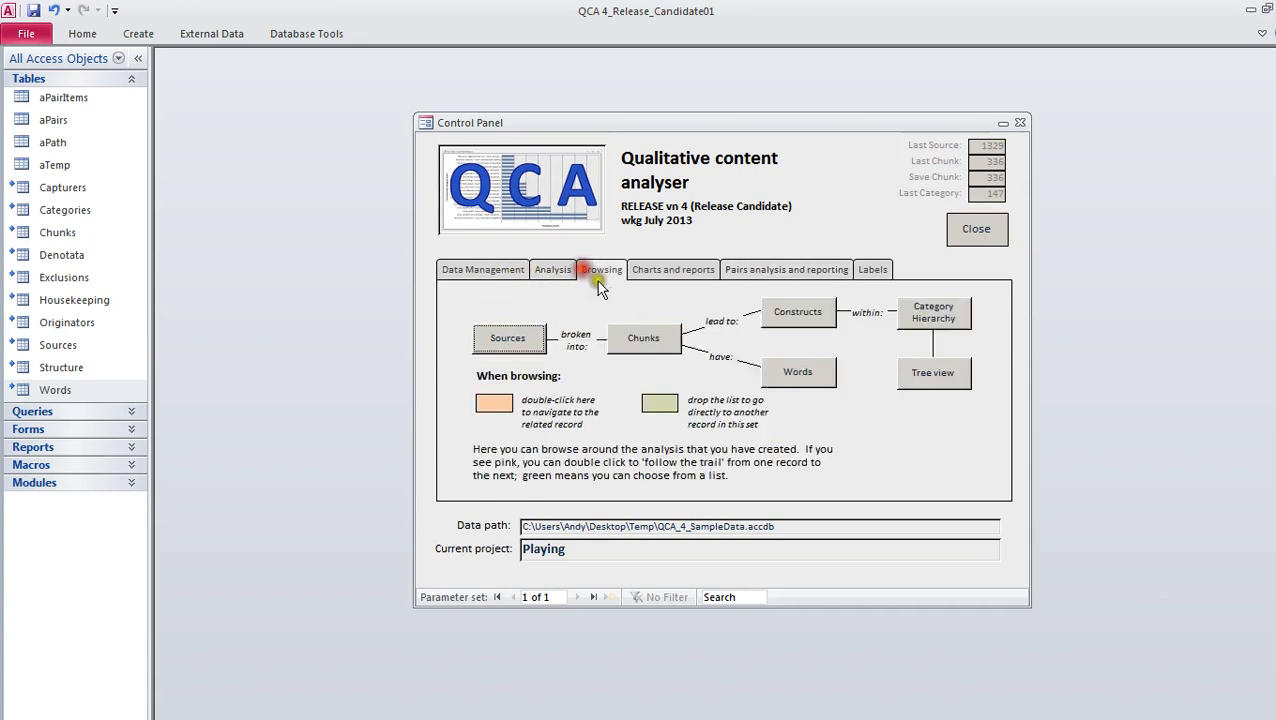
{"action": "left_click", "coordinate": [922, 377]}
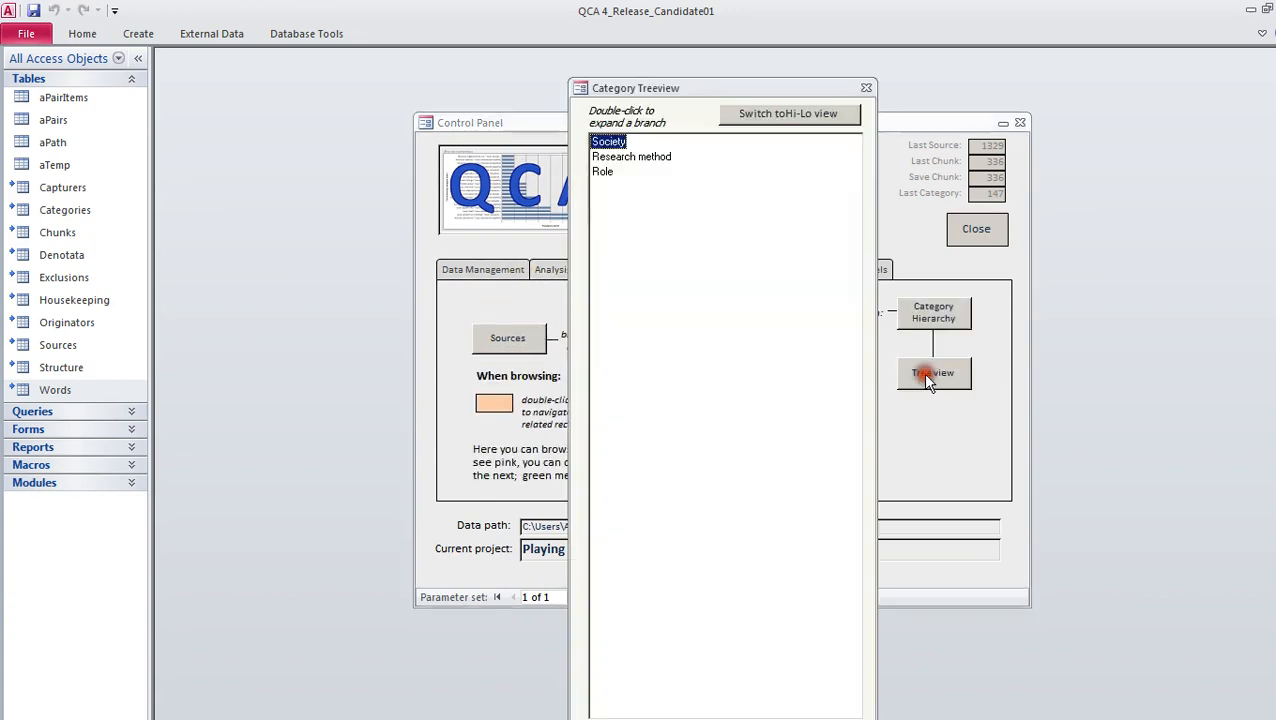
{"action": "left_click", "coordinate": [605, 142]}
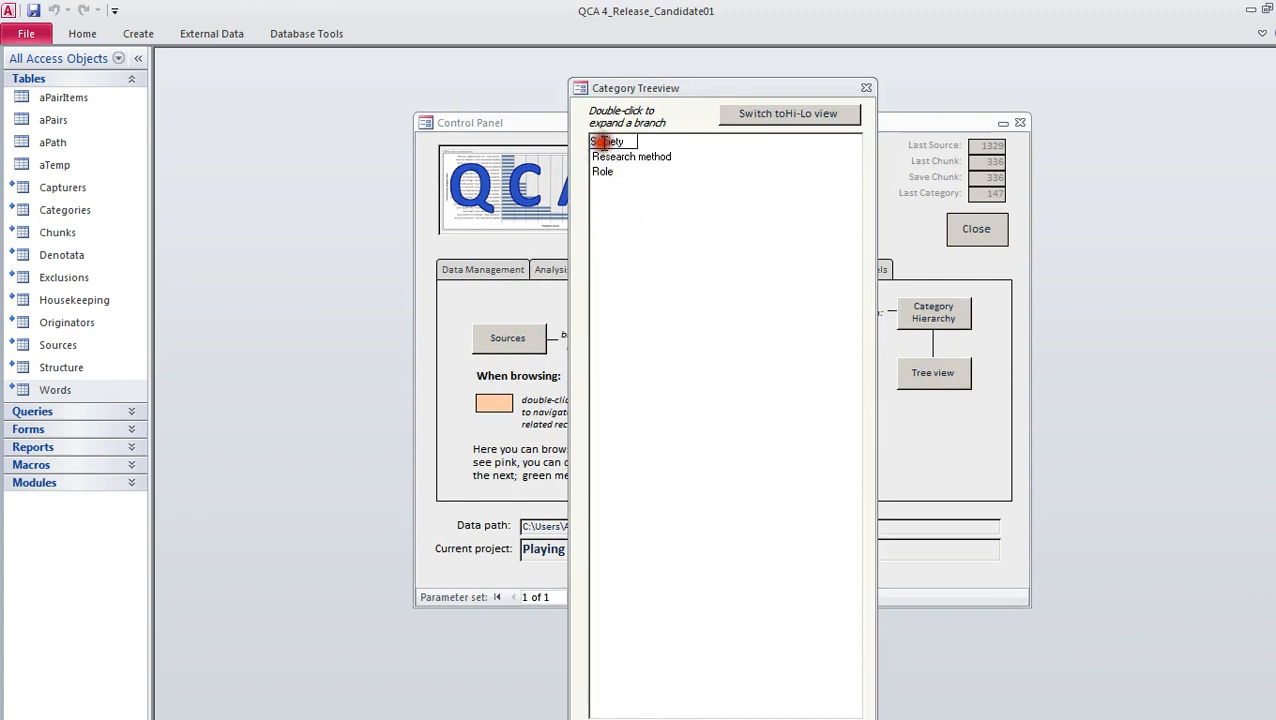
{"action": "left_click", "coordinate": [605, 142]}
{"action": "double_click", "coordinate": [607, 145]}
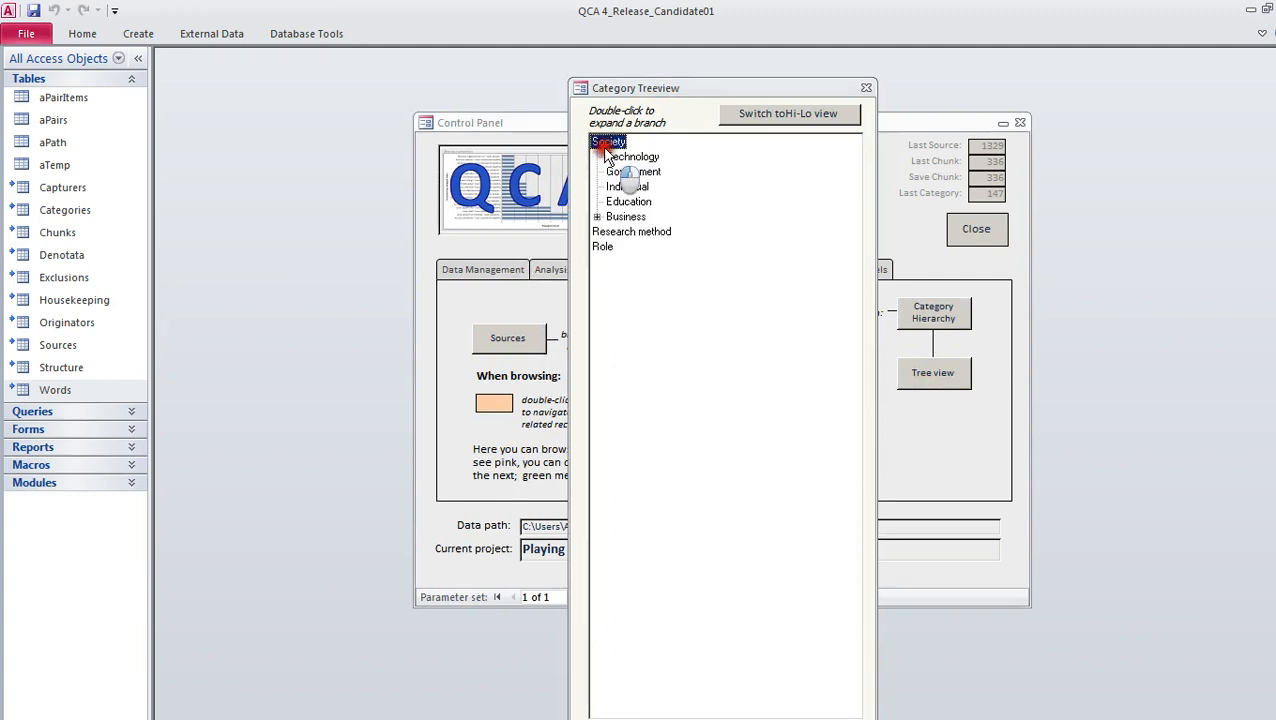
{"action": "left_click", "coordinate": [597, 216]}
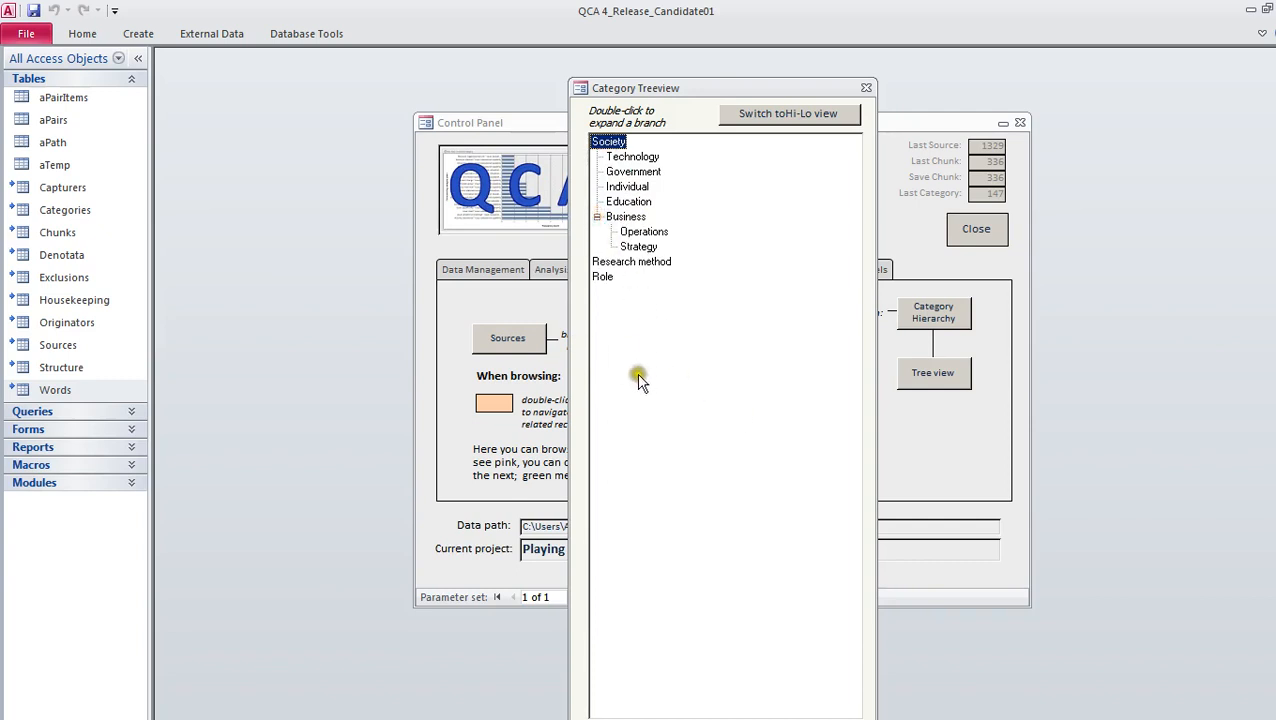
{"action": "left_click_drag", "start_coordinate": [709, 88], "coordinate": [893, 87]}
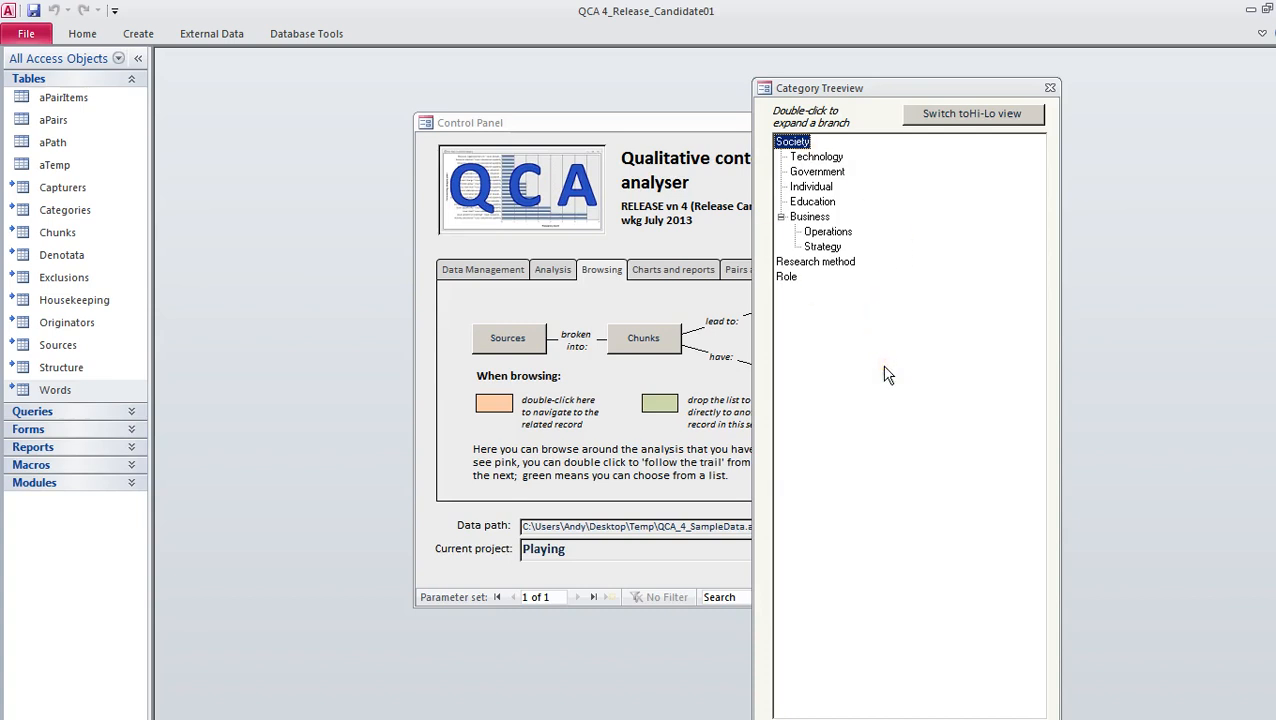
{"action": "left_click", "coordinate": [955, 116]}
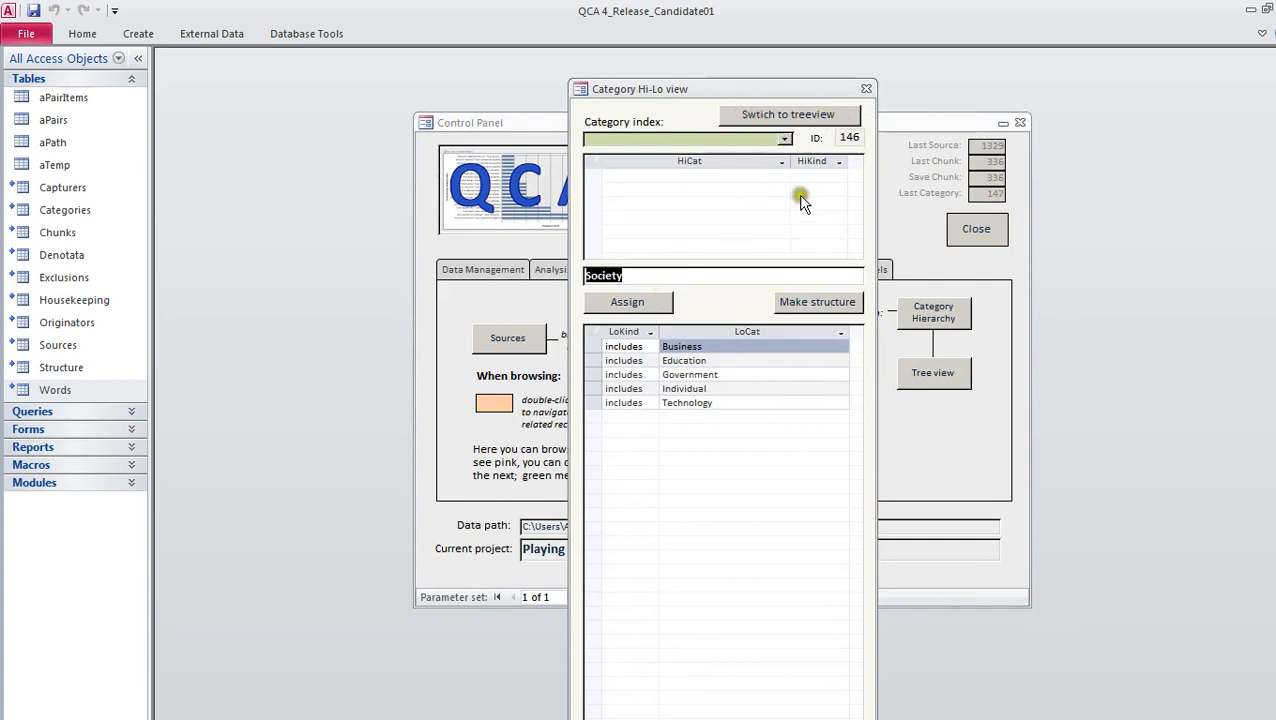
{"action": "left_click", "coordinate": [791, 308]}
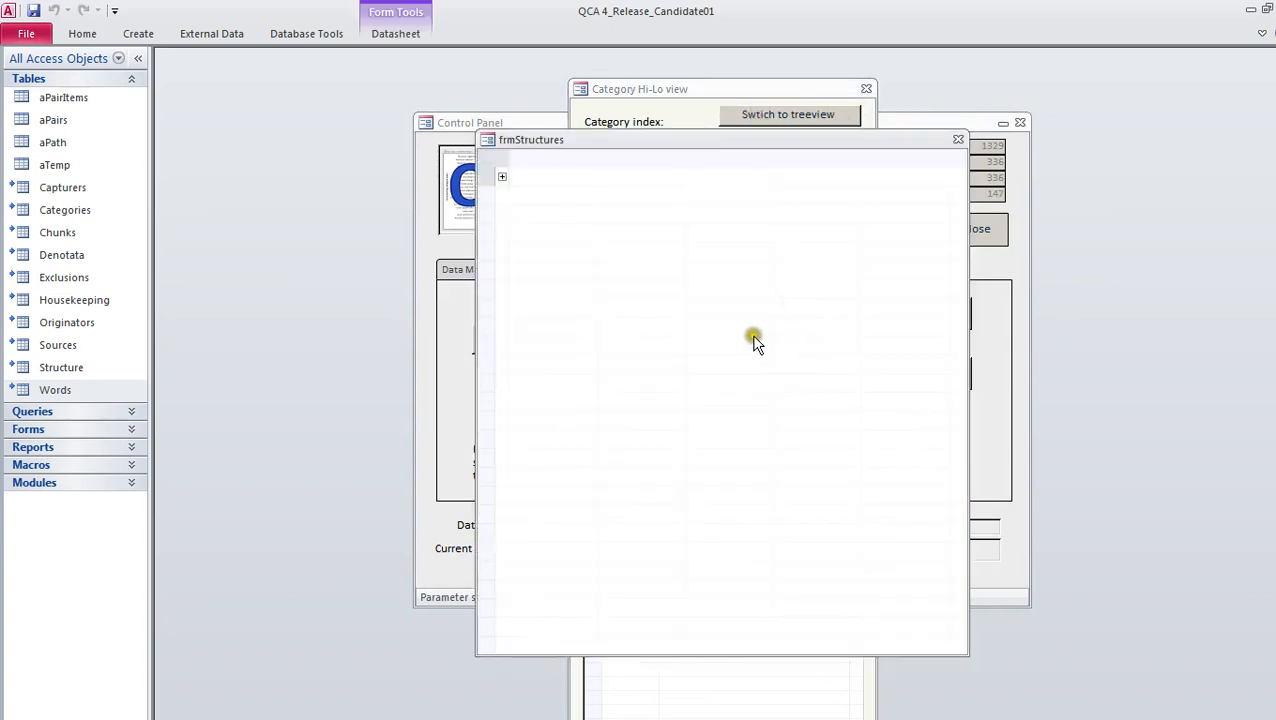
{"action": "left_click", "coordinate": [958, 139]}
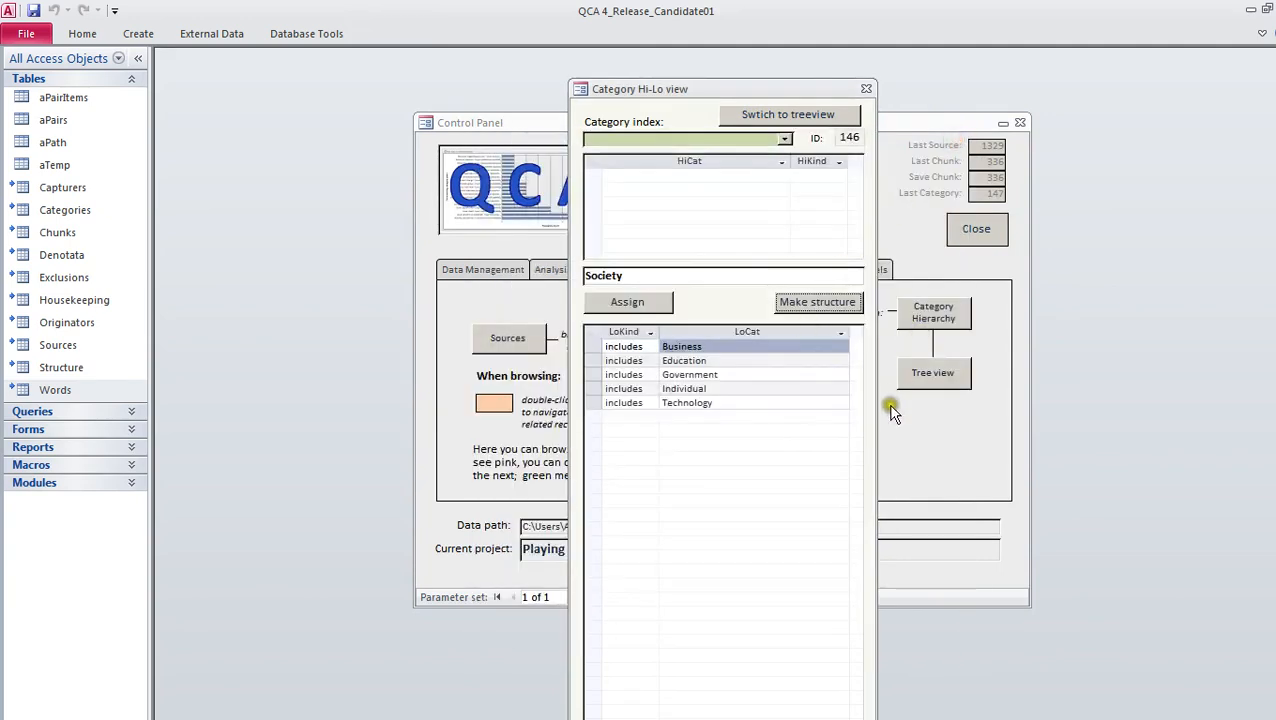
{"action": "left_click", "coordinate": [889, 399]}
Add a category structure record with Society as the high category, relationship "includes" and Role as the low category
{"action": "left_click", "coordinate": [511, 269]}
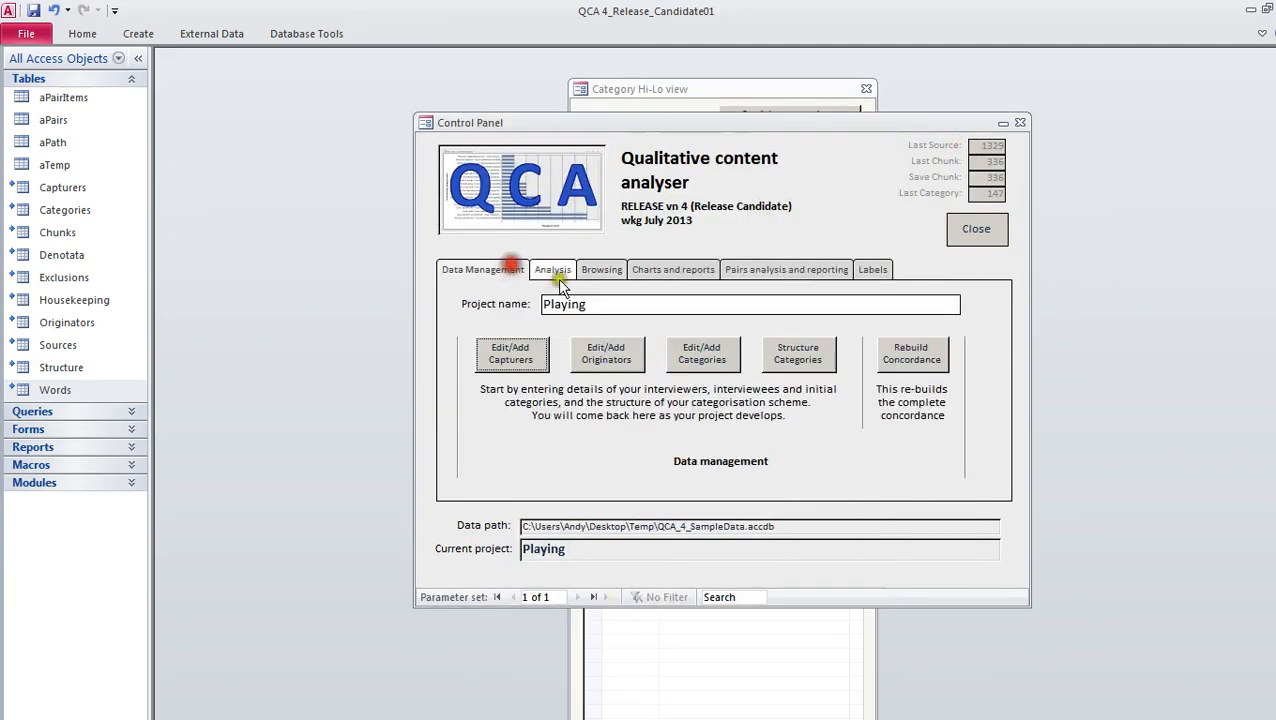
{"action": "left_click", "coordinate": [784, 352]}
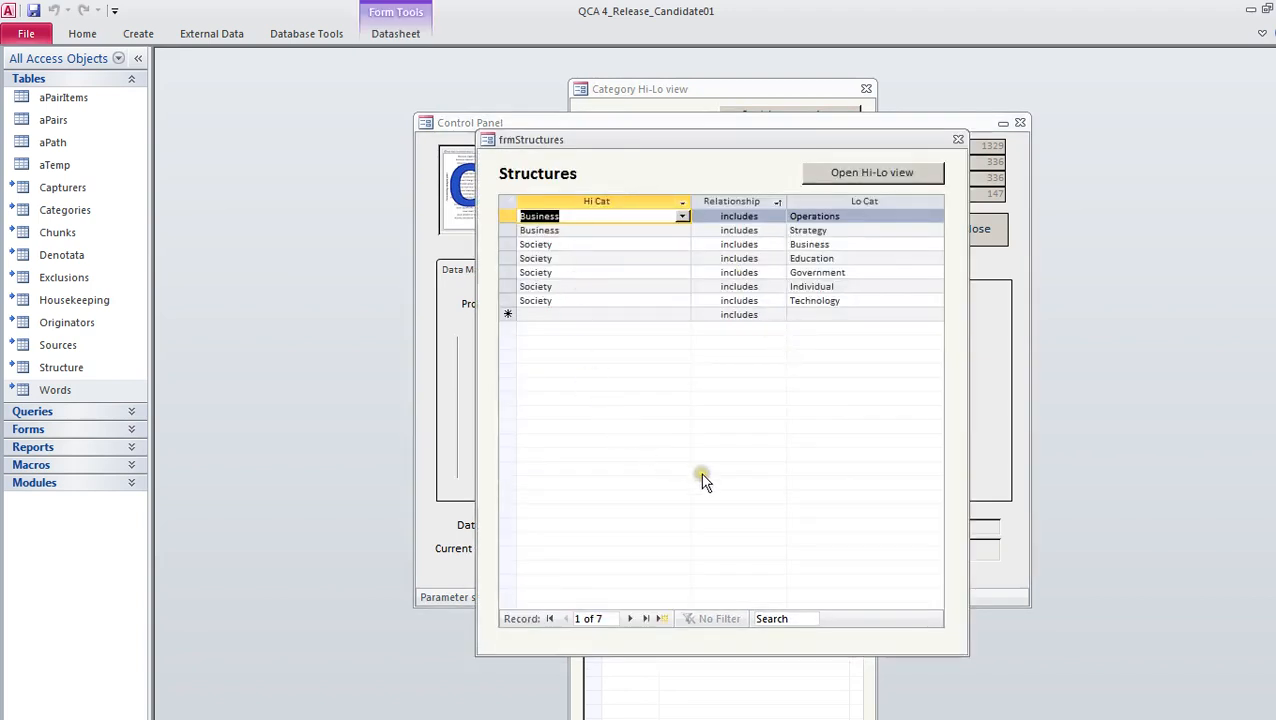
{"action": "left_click", "coordinate": [557, 315]}
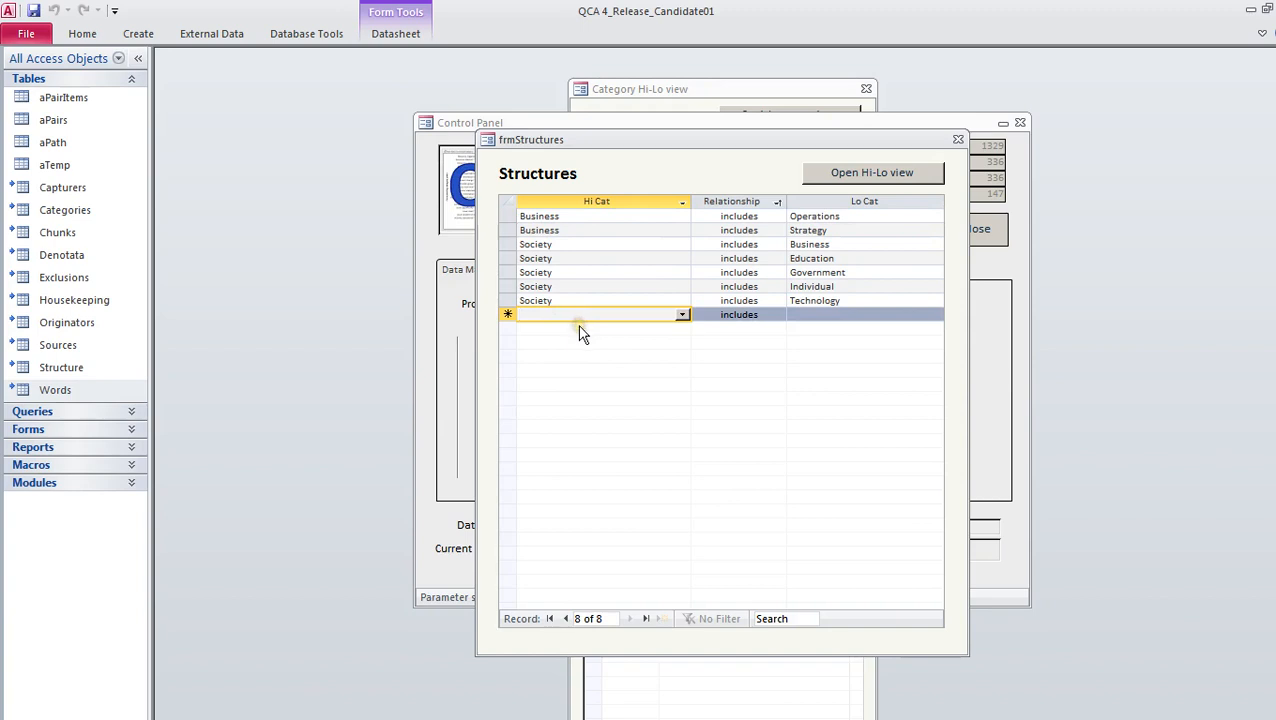
{"action": "type", "text": "Society"}
{"action": "key", "text": "Tab"}
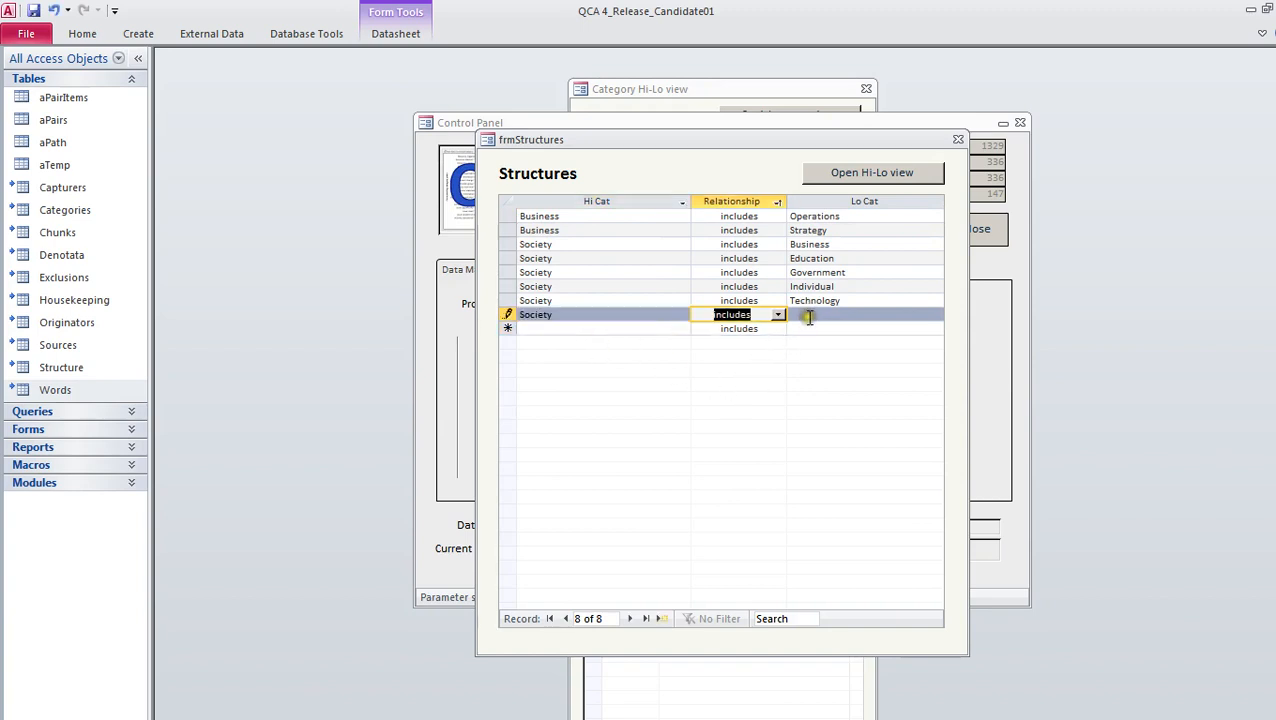
{"action": "left_click", "coordinate": [809, 316]}
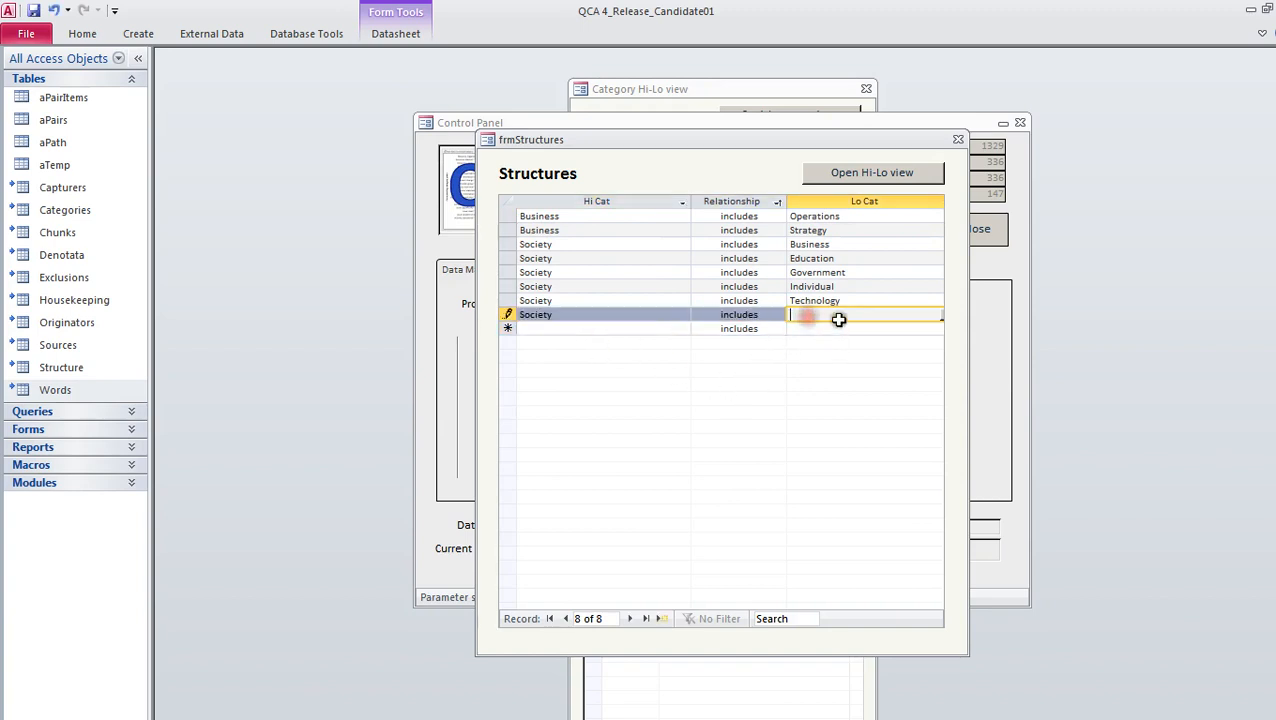
{"action": "left_click", "coordinate": [941, 315]}
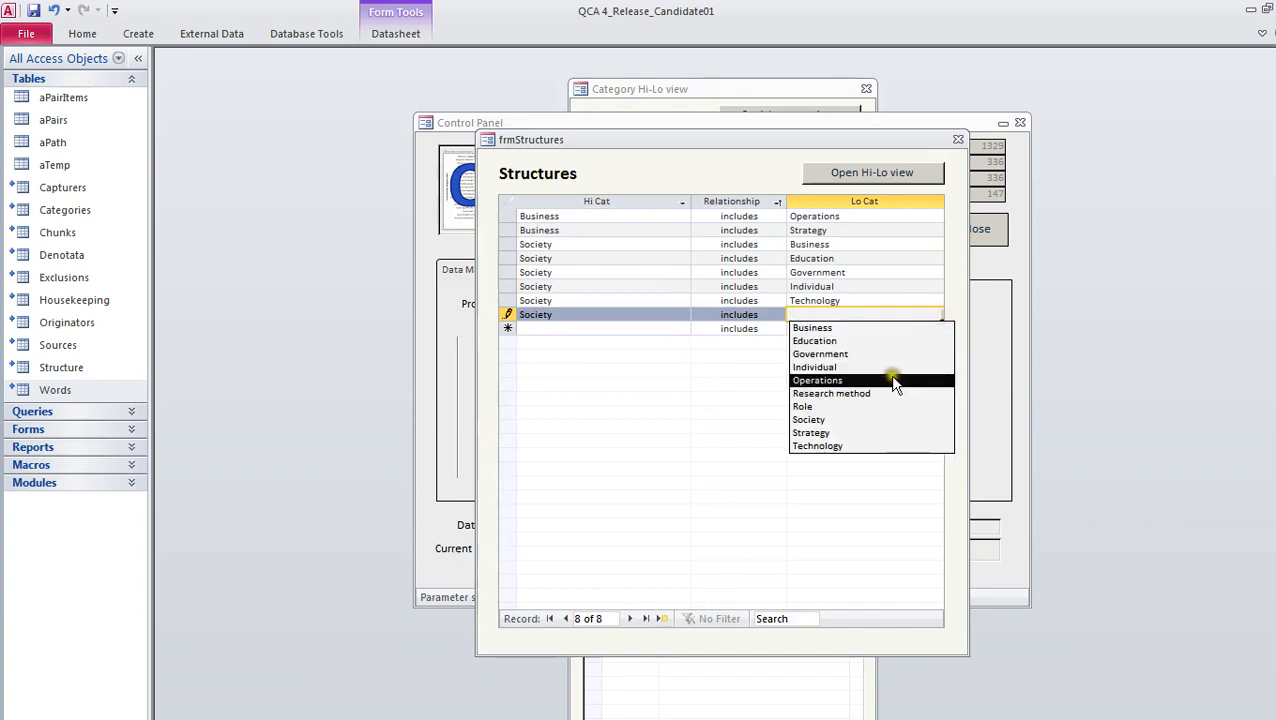
{"action": "left_click", "coordinate": [852, 408]}
{"action": "key", "text": "Tab"}
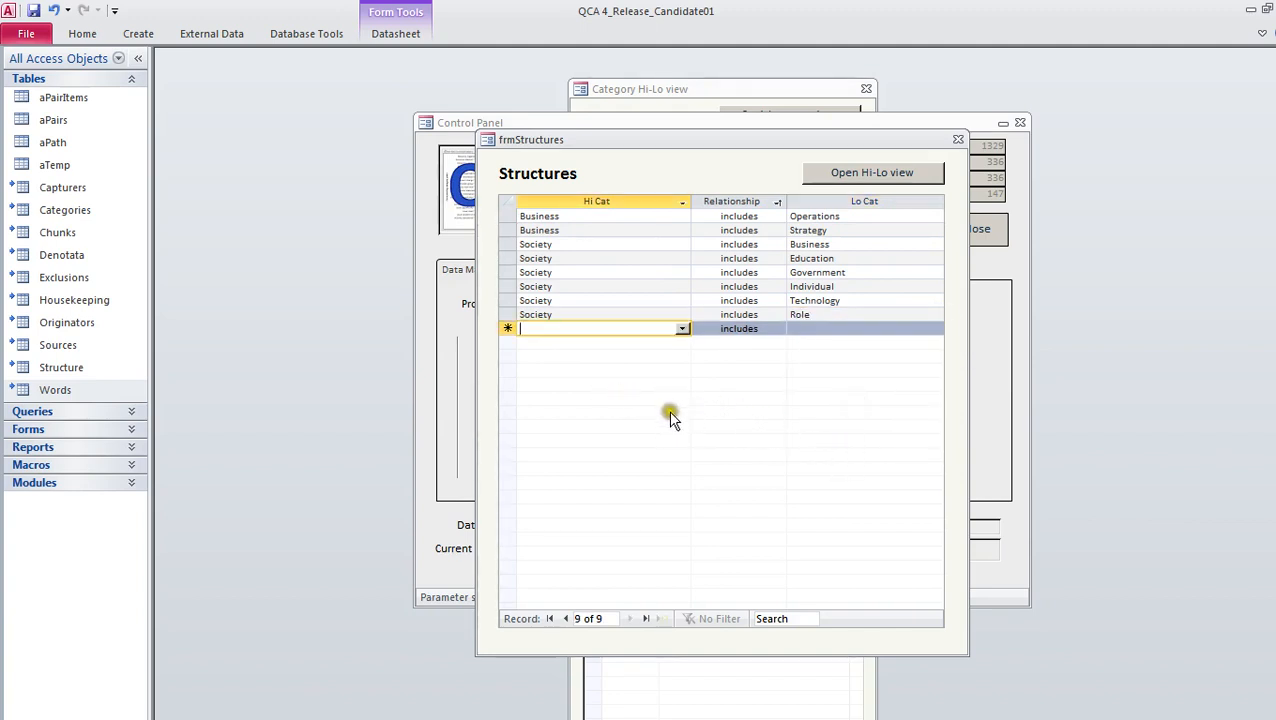
Check the placement of Role under the expanded Society branch of the category tree, and close the tree and structures forms
{"action": "left_click", "coordinate": [878, 172]}
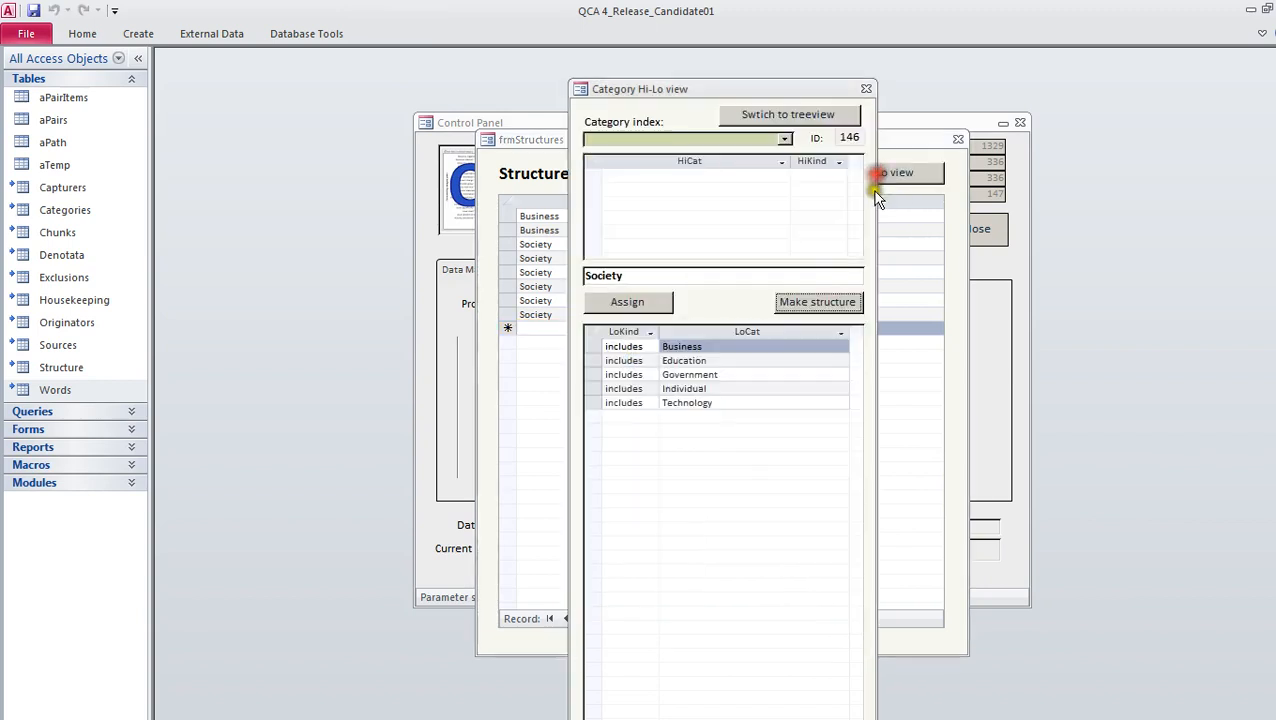
{"action": "left_click", "coordinate": [796, 120]}
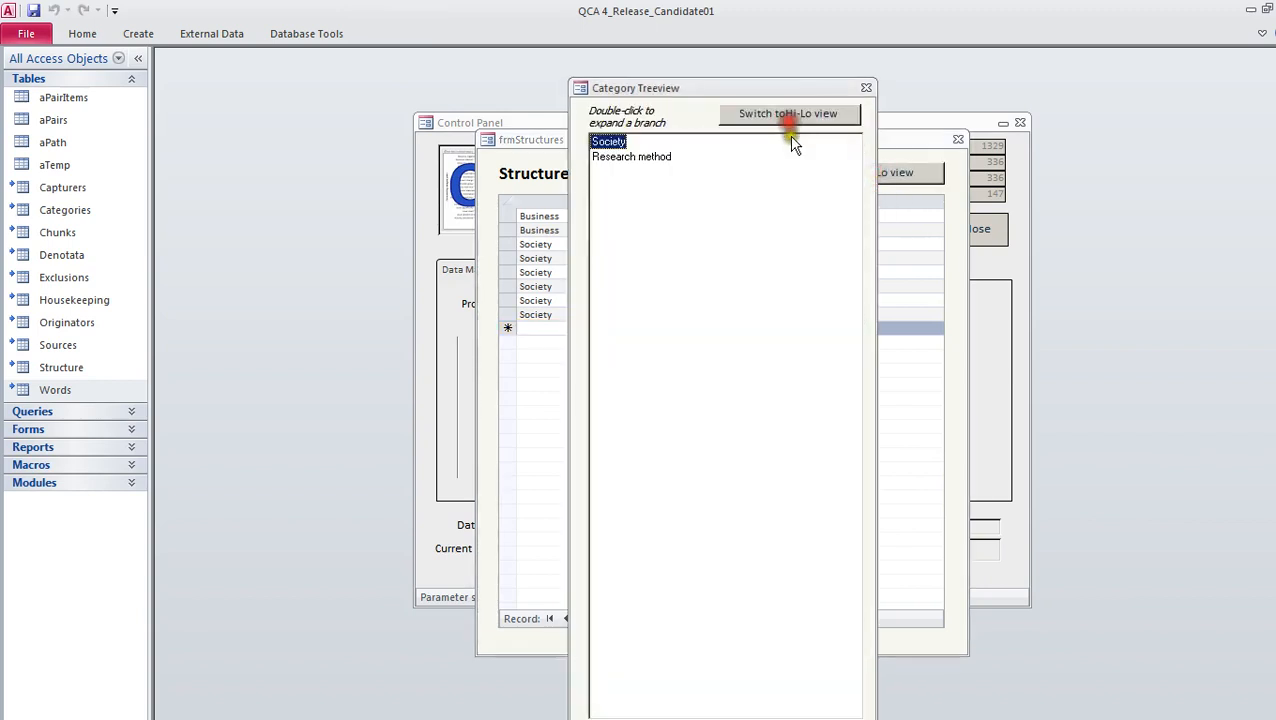
{"action": "double_click", "coordinate": [612, 144]}
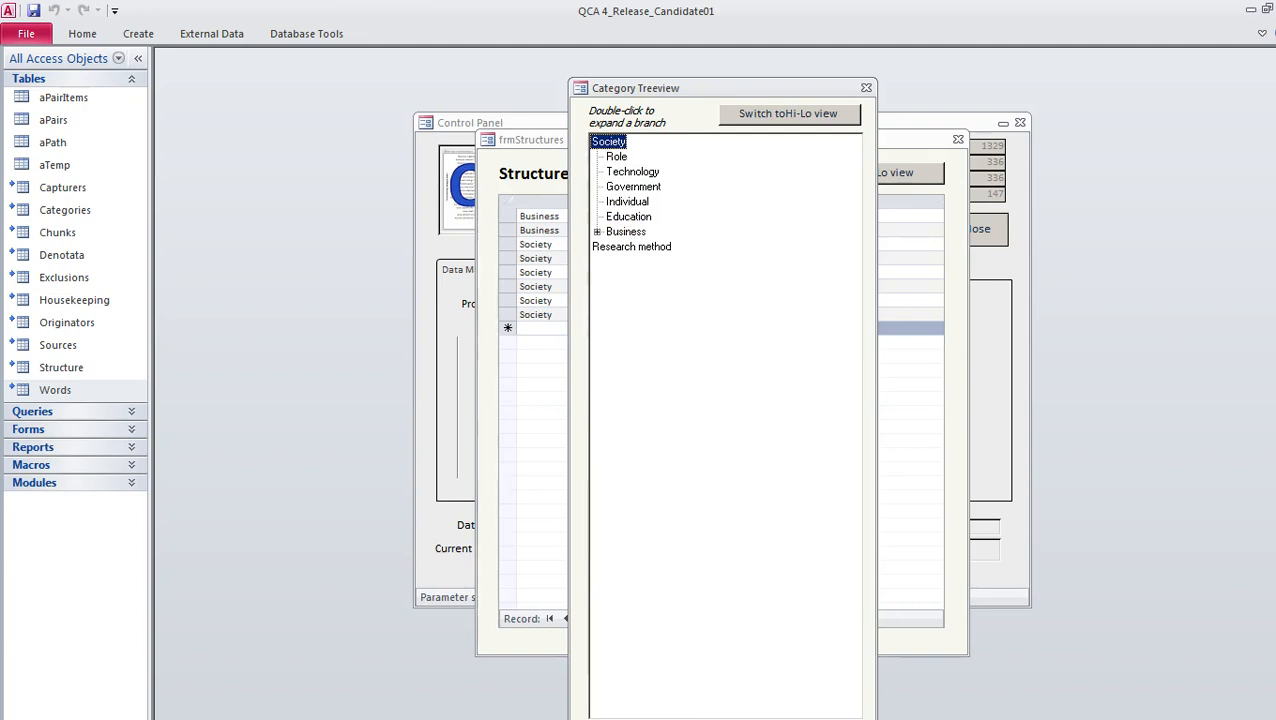
{"action": "left_click", "coordinate": [866, 88]}
{"action": "left_click", "coordinate": [958, 139]}
View the frequency chart of all categories across all sources and close it
{"action": "left_click", "coordinate": [700, 270]}
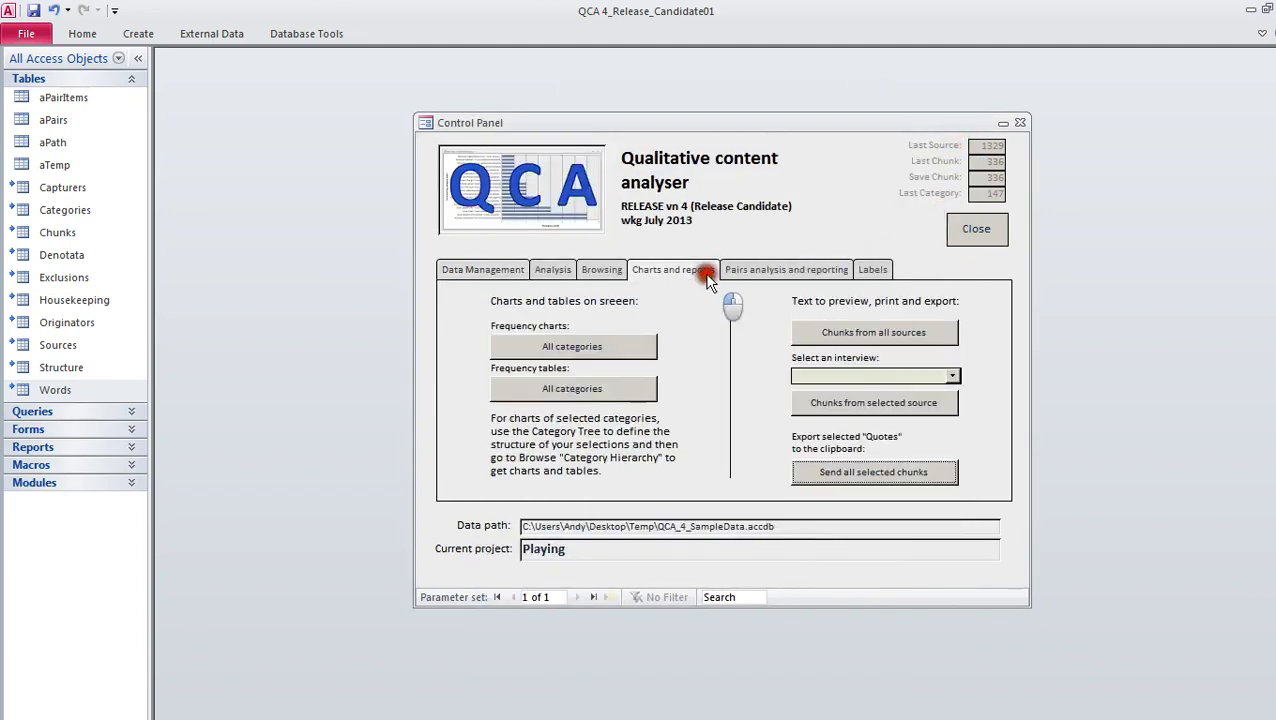
{"action": "left_click", "coordinate": [621, 346]}
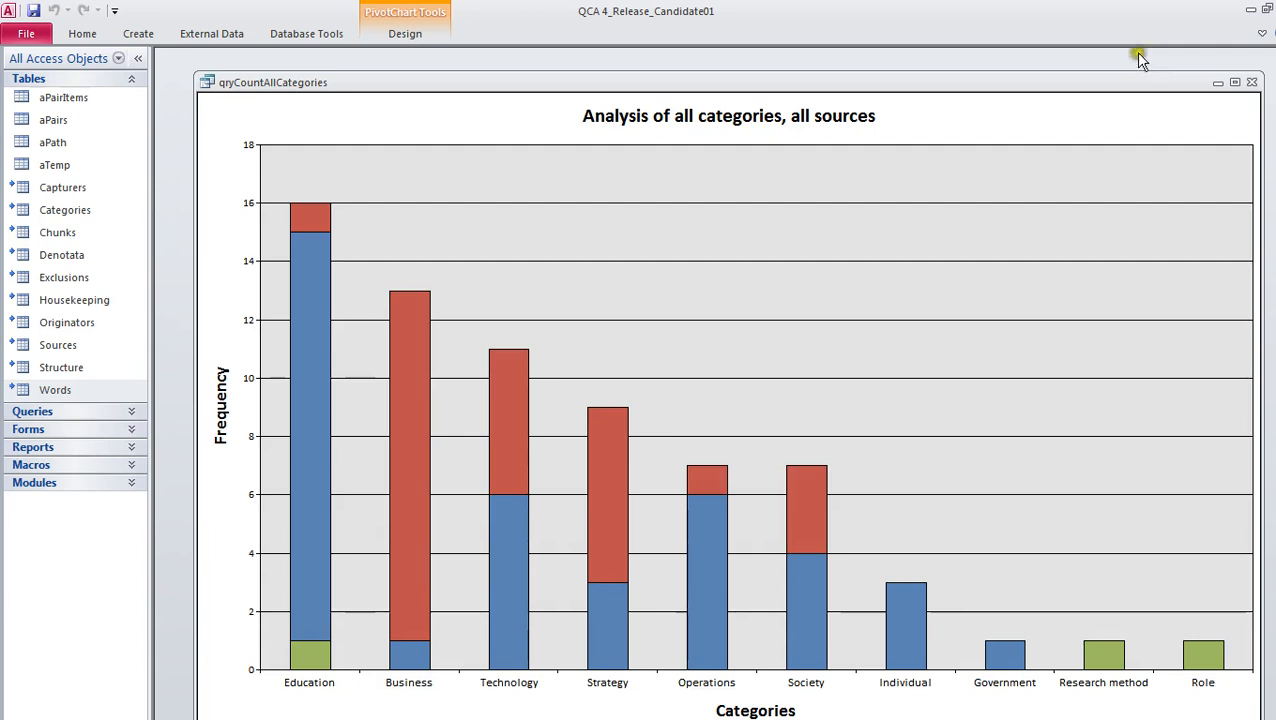
{"action": "left_click", "coordinate": [1253, 82]}
Close the QCA control panel, confirm being done for now, and exit the database from the start-up form
{"action": "left_click", "coordinate": [977, 229]}
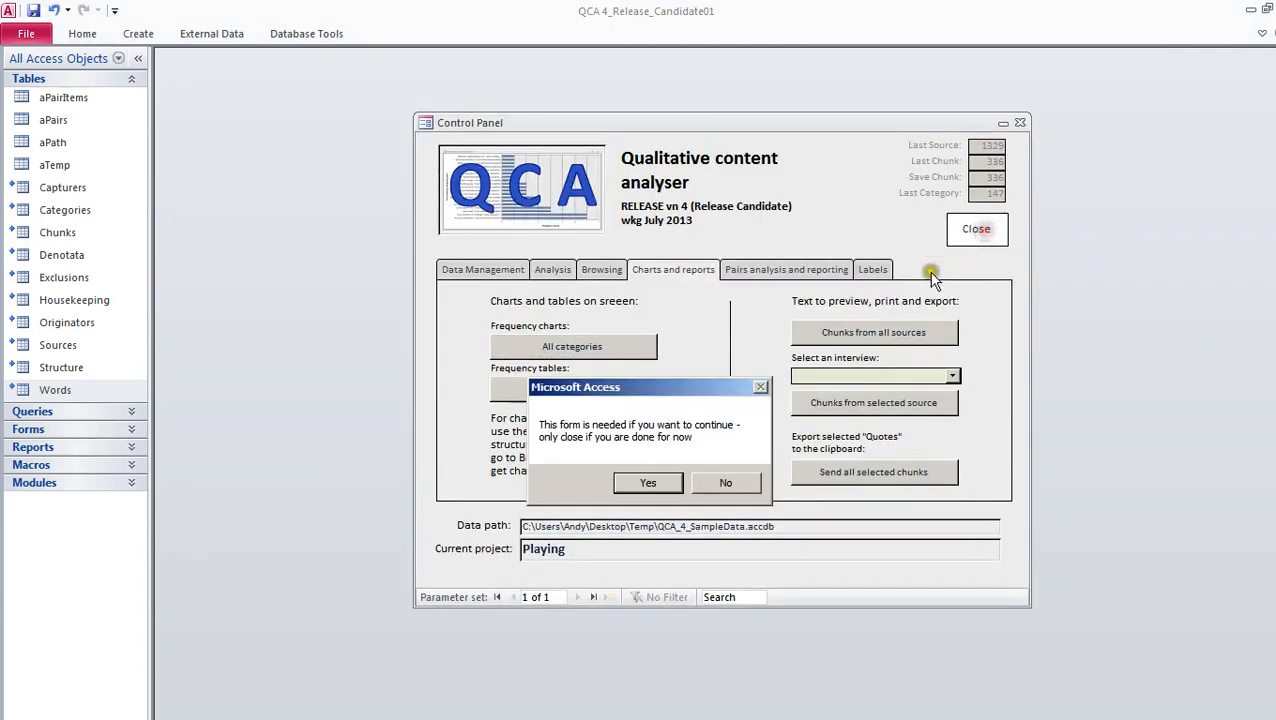
{"action": "left_click", "coordinate": [648, 482]}
{"action": "left_click", "coordinate": [906, 205]}
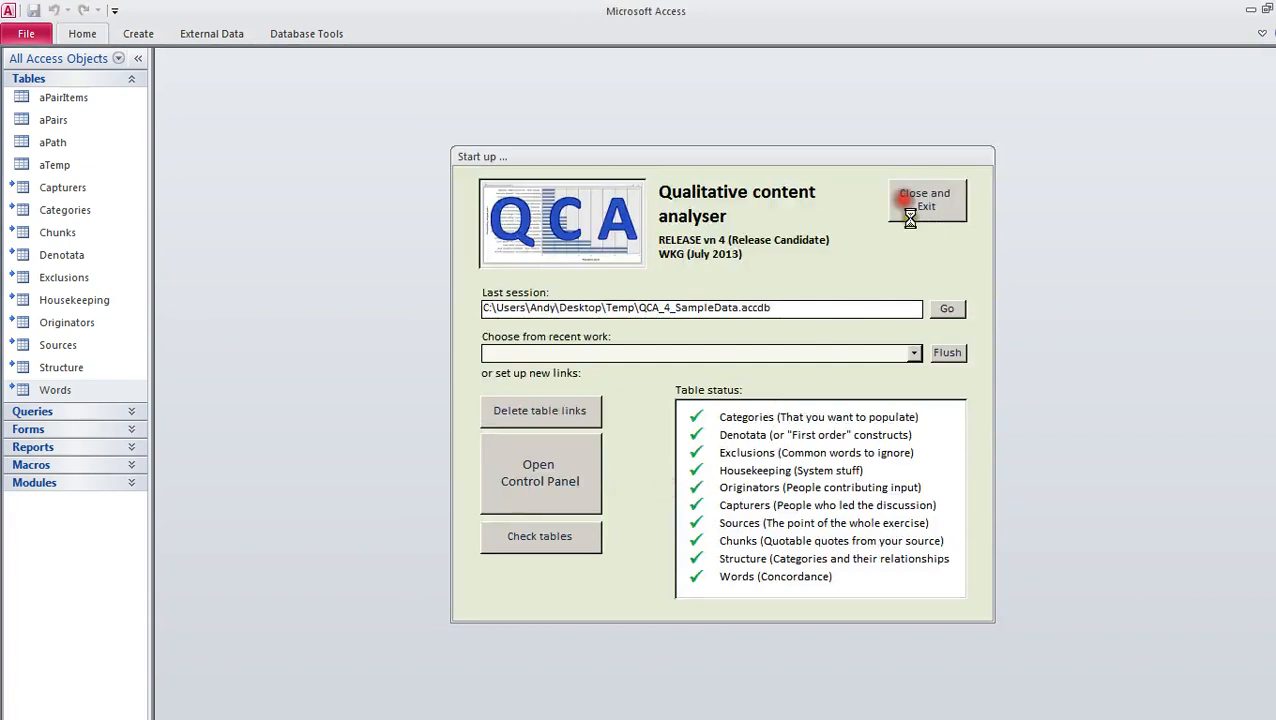